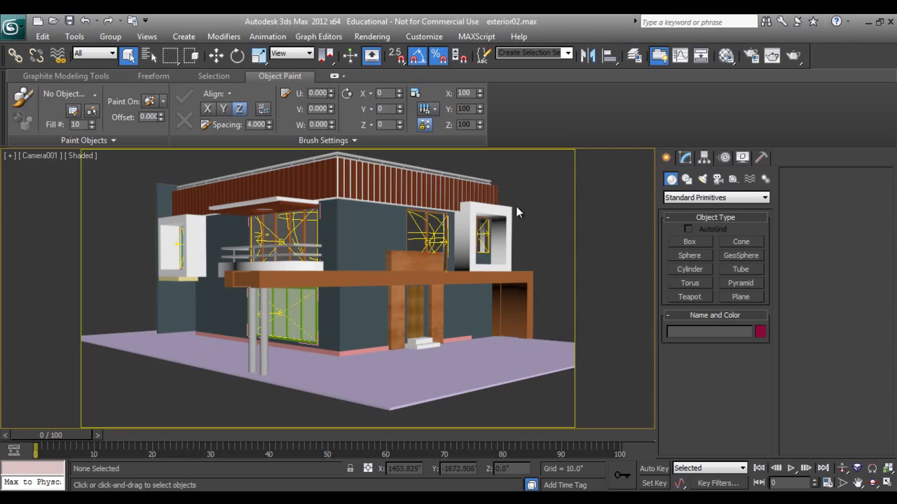
# In the top view, draw an open L-shaped three-vertex line along the two open back sides of the house.
pyautogui.rightClick(487, 228)
pyautogui.click(518, 239)
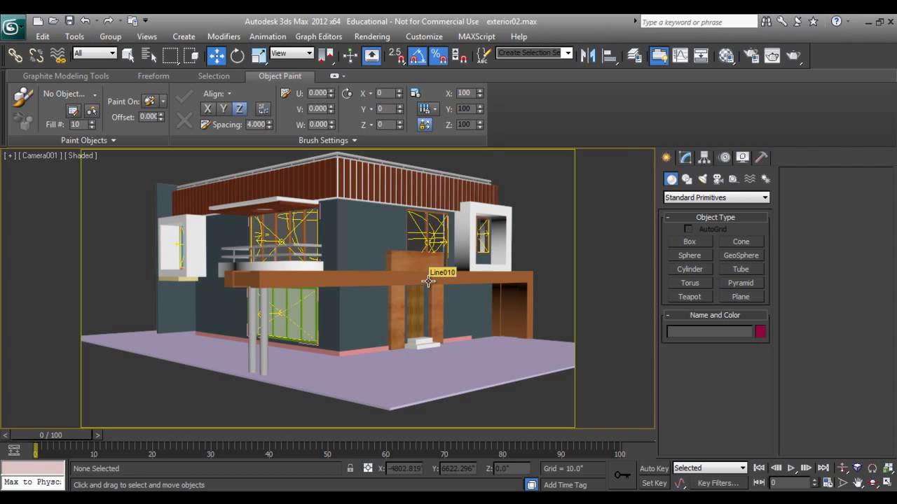
pyautogui.press('t')
pyautogui.scroll(-5, 364, 266)
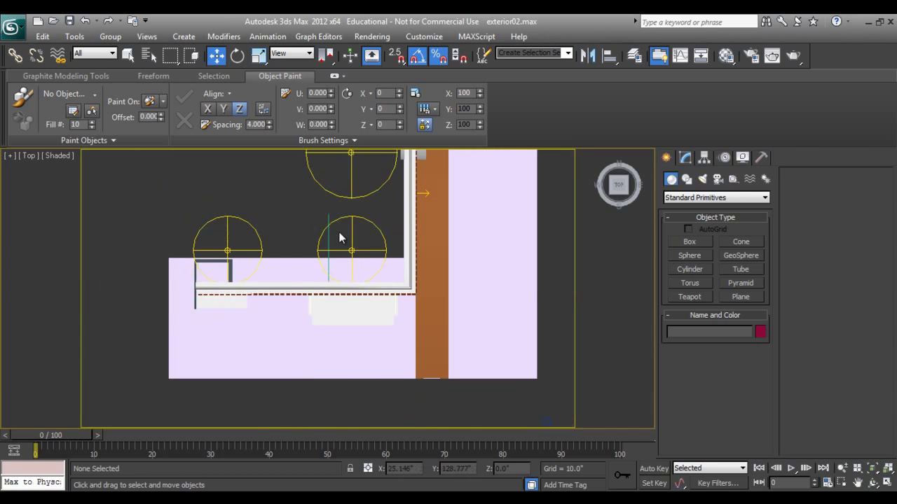
pyautogui.click(686, 180)
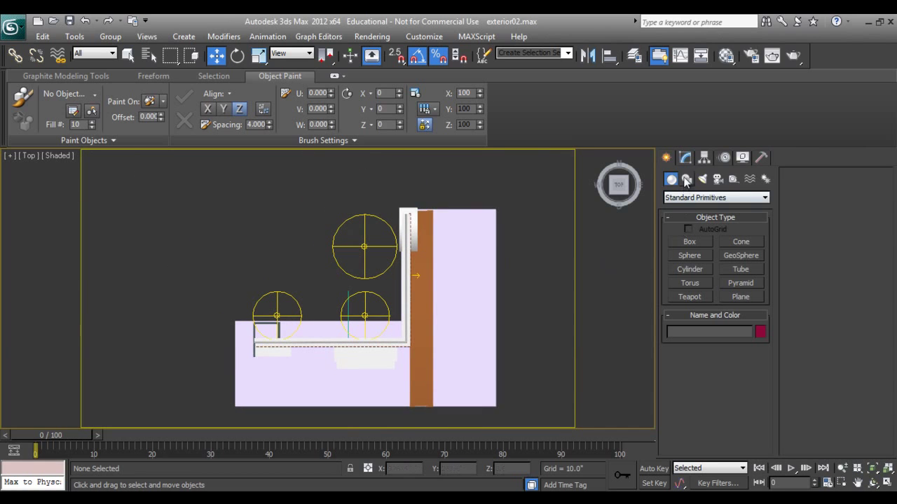
pyautogui.click(701, 253)
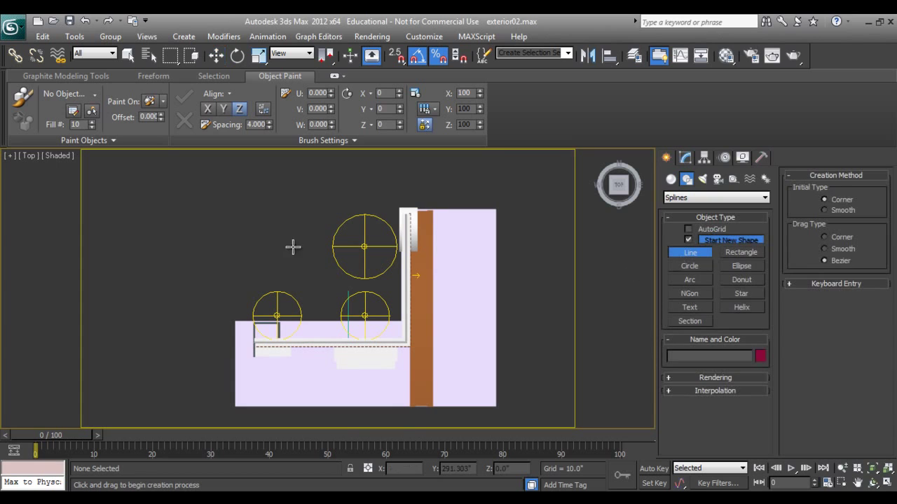
pyautogui.click(405, 220)
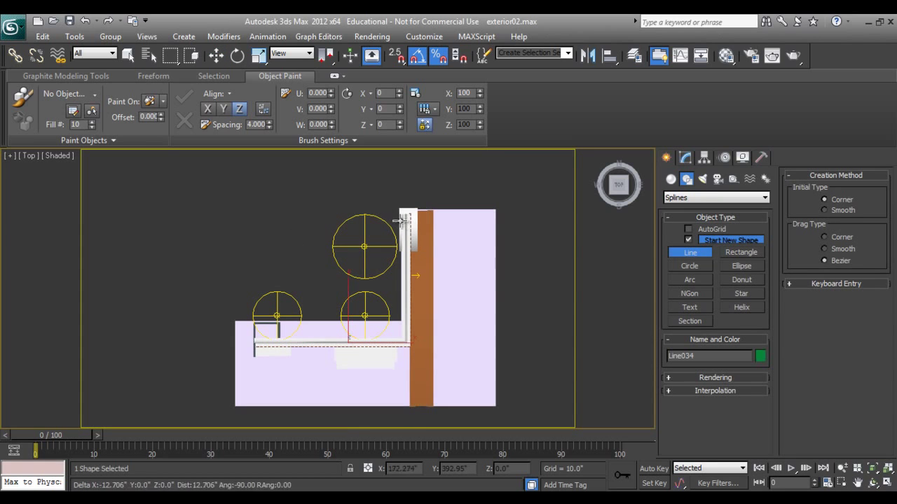
pyautogui.rightClick(313, 220)
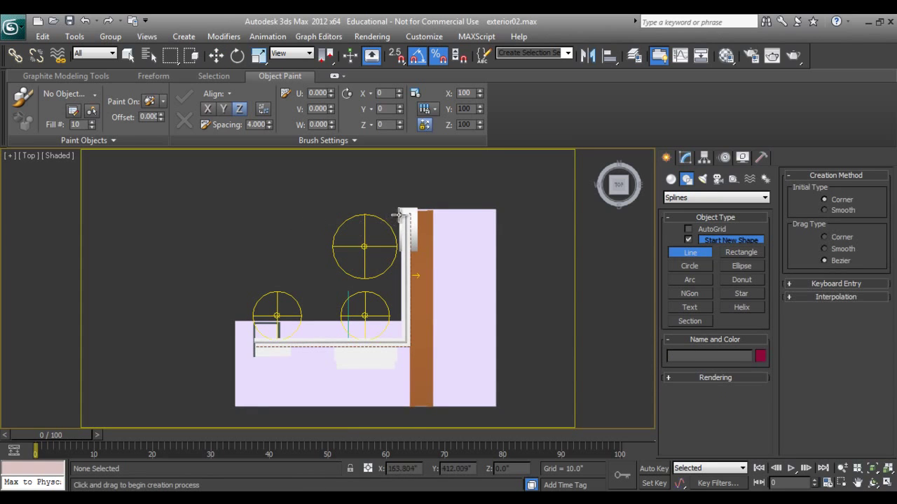
pyautogui.click(398, 210)
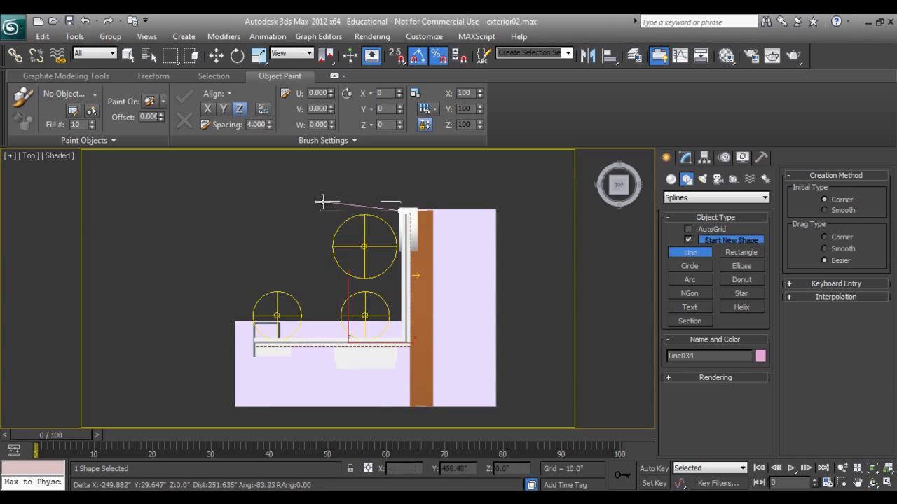
pyautogui.click(240, 211)
pyautogui.click(240, 322)
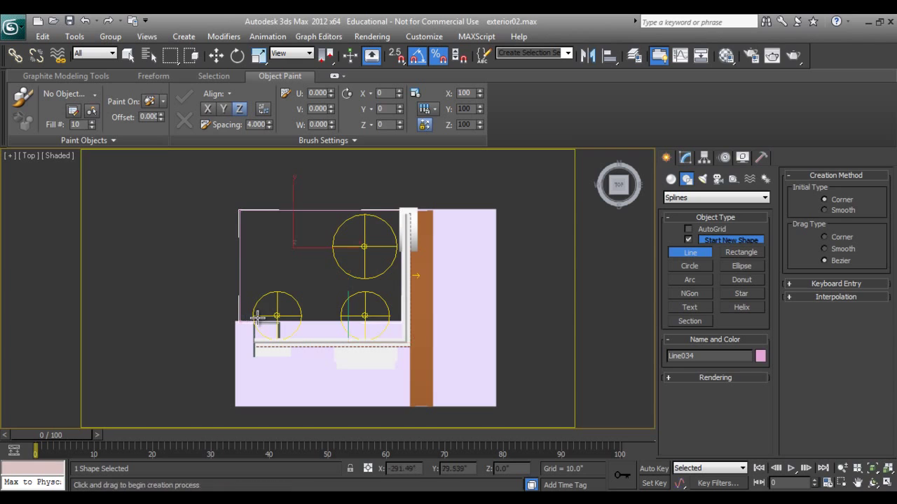
pyautogui.rightClick(258, 319)
# Convert the new L-shaped line to an editable spline.
pyautogui.rightClick(273, 253)
pyautogui.moveTo(350, 379)
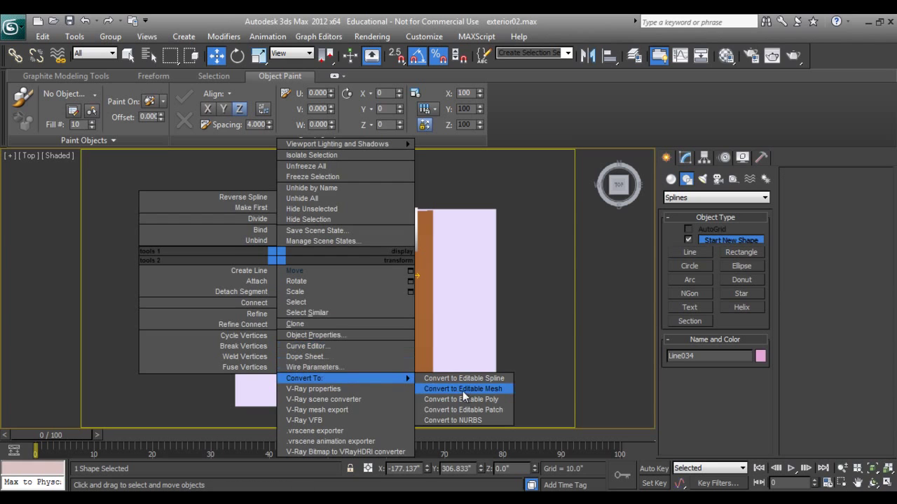
pyautogui.click(463, 381)
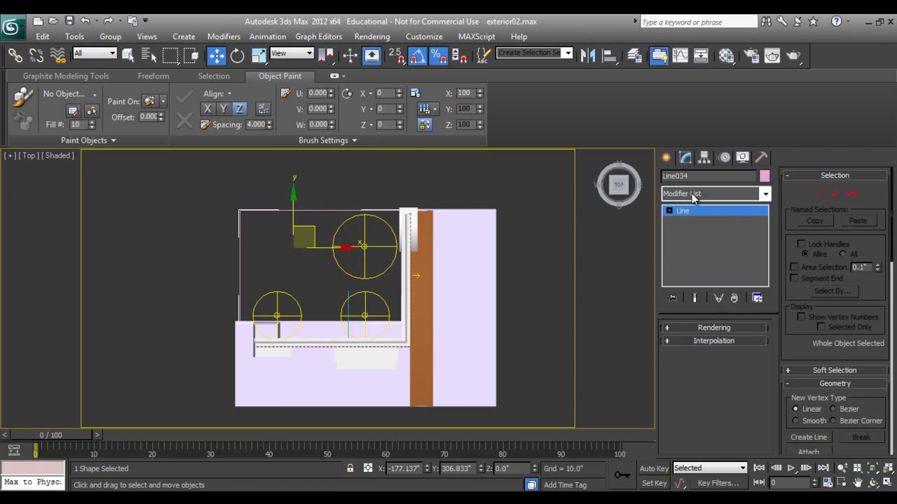
# Outline the L-shaped spline inward to give the back walls a thickness.
pyautogui.click(847, 198)
pyautogui.moveTo(290, 245); pyautogui.dragTo(260, 179)
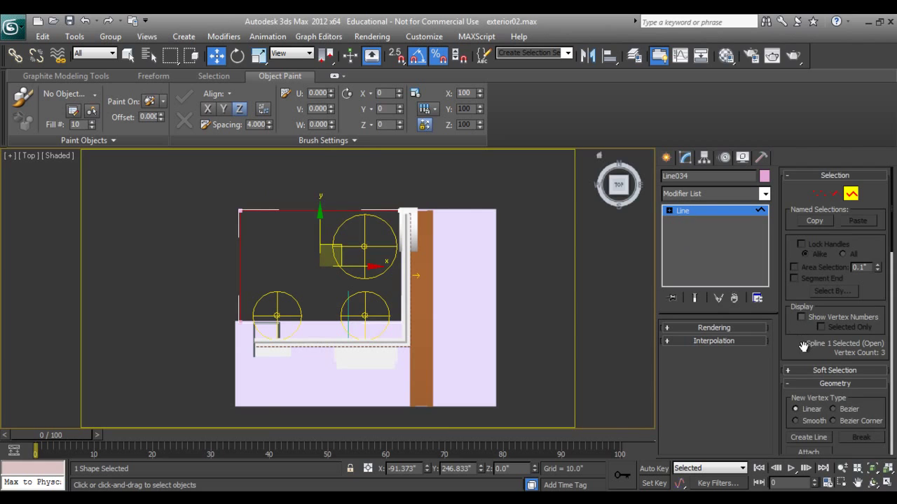
pyautogui.moveTo(807, 346); pyautogui.dragTo(803, 201)
pyautogui.scroll(-4, 810, 331)
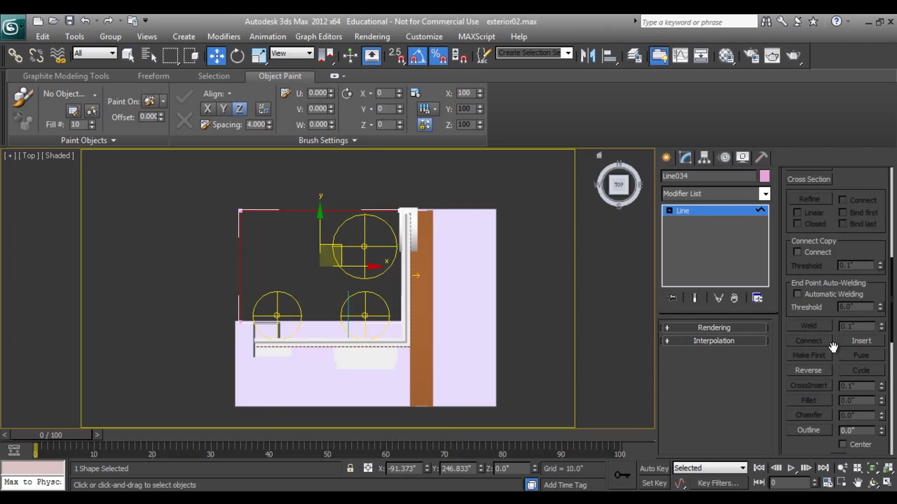
pyautogui.scroll(4, 830, 342)
pyautogui.scroll(3, 817, 313)
pyautogui.scroll(-9, 819, 337)
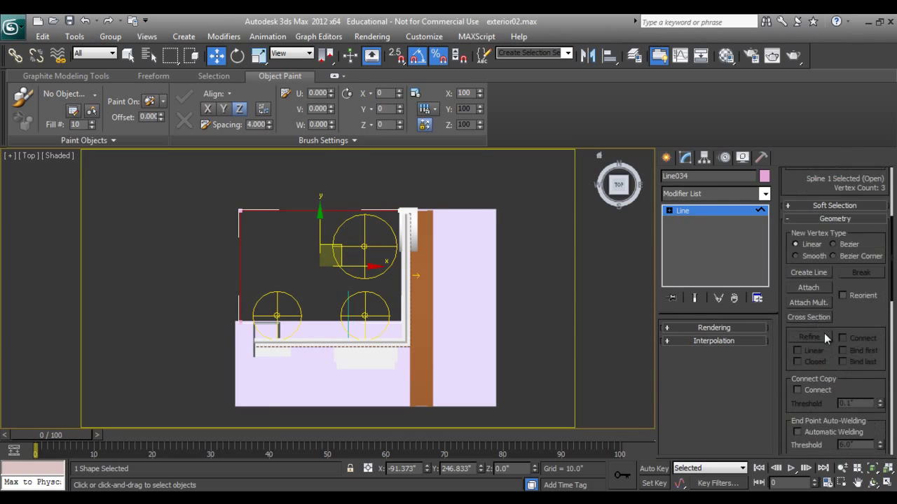
pyautogui.click(808, 351)
pyautogui.moveTo(339, 209); pyautogui.dragTo(333, 203)
# Extrude the outlined wall spline by 282" so the back walls rise to about roof height.
pyautogui.click(736, 193)
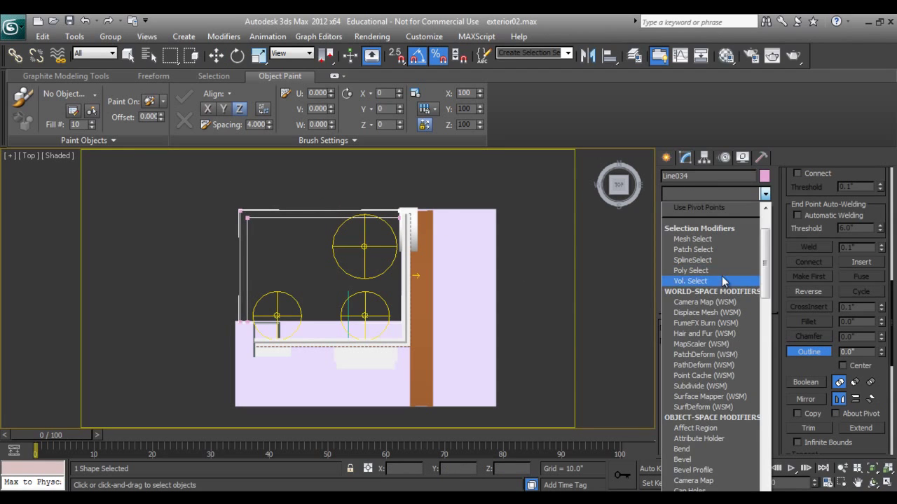
pyautogui.press('e')
pyautogui.click(683, 260)
pyautogui.press('w')
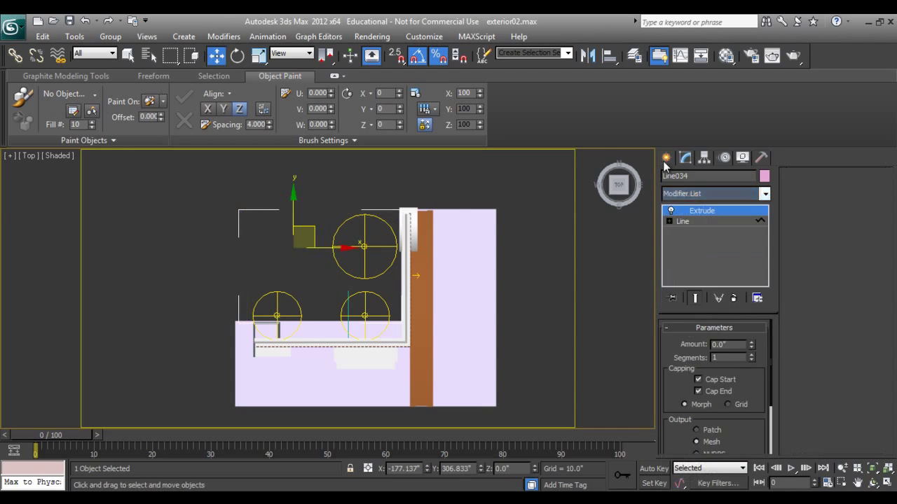
pyautogui.click(666, 157)
pyautogui.press('p')
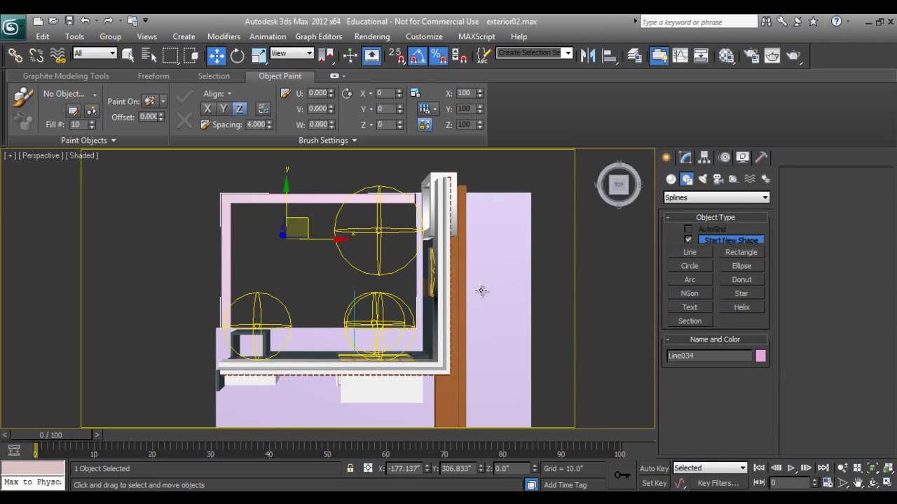
pyautogui.keyDown('alt'); pyautogui.moveTo(292, 300); pyautogui.dragTo(411, 187, button='middle'); pyautogui.keyUp('alt')
pyautogui.click(686, 157)
pyautogui.moveTo(751, 345); pyautogui.dragTo(700, 100)
pyautogui.keyDown('alt'); pyautogui.moveTo(278, 246); pyautogui.dragTo(316, 224, button='middle'); pyautogui.keyUp('alt')
pyautogui.moveTo(754, 348); pyautogui.dragTo(741, 234)
pyautogui.keyDown('alt'); pyautogui.moveTo(442, 279); pyautogui.dragTo(388, 280, button='middle'); pyautogui.keyUp('alt')
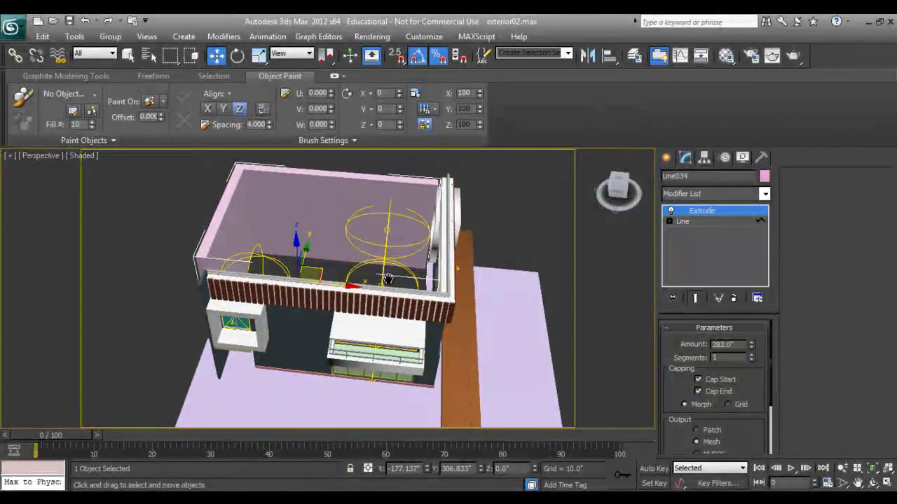
# Give the 03 - Default material a tan diffuse colour (202, 174, 87) and assign it to the extruded back walls.
pyautogui.press('m')
pyautogui.click(540, 121)
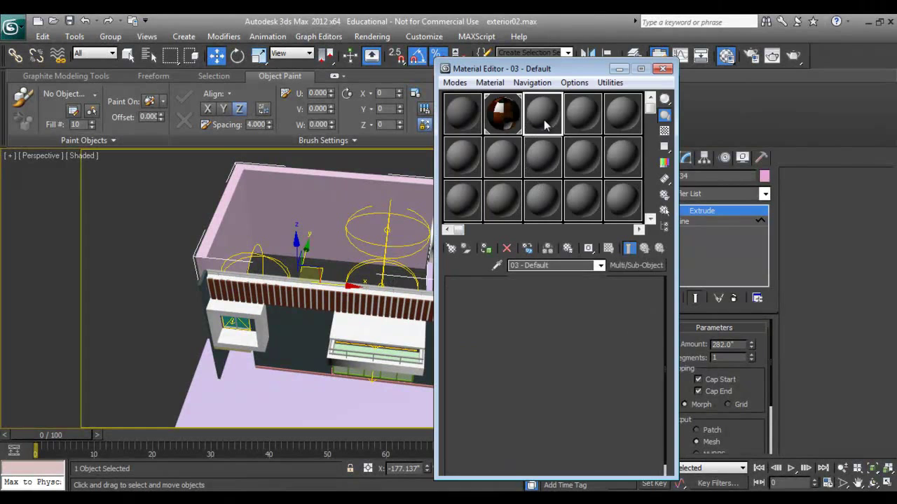
pyautogui.click(515, 364)
pyautogui.moveTo(288, 137); pyautogui.dragTo(278, 128)
pyautogui.moveTo(374, 140); pyautogui.dragTo(376, 131)
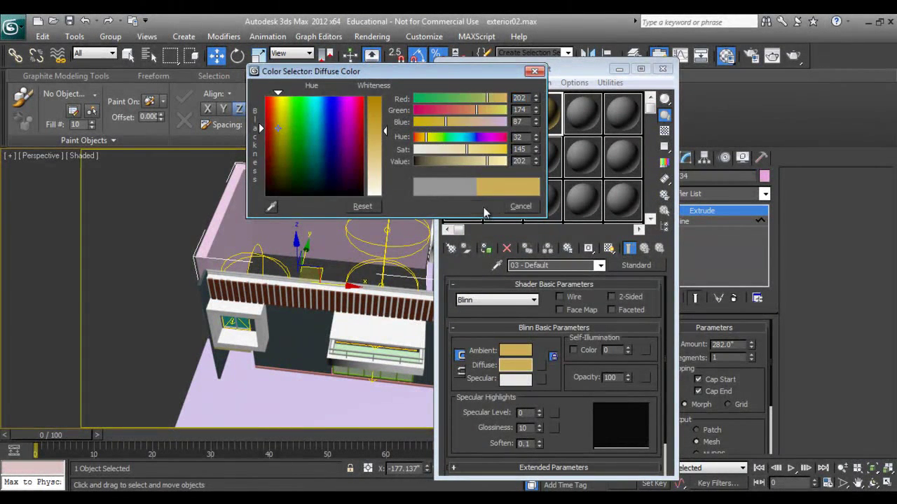
pyautogui.click(482, 206)
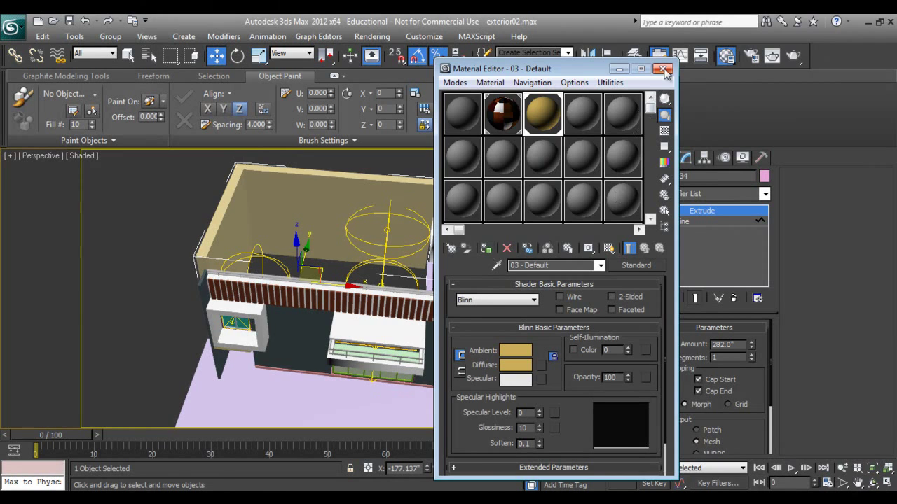
pyautogui.click(663, 69)
# In the top view, create a floor slab box about 338" long, 494" wide and 21" high inside the house walls.
pyautogui.click(665, 159)
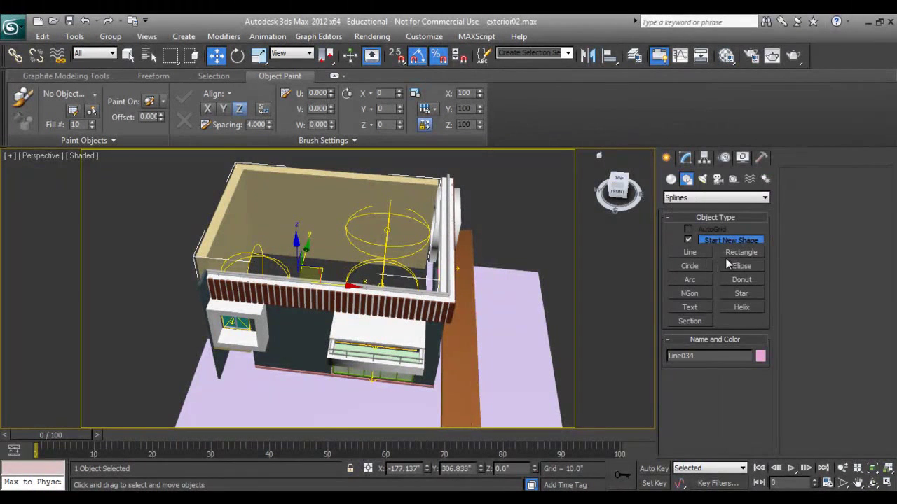
pyautogui.click(671, 179)
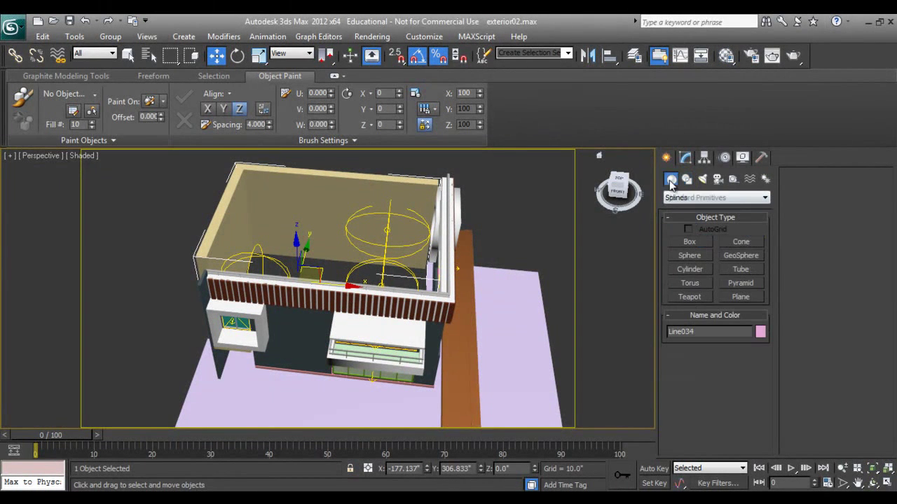
pyautogui.click(699, 247)
pyautogui.press('t')
pyautogui.scroll(-3, 554, 256)
pyautogui.moveTo(340, 262); pyautogui.dragTo(356, 284, button='middle')
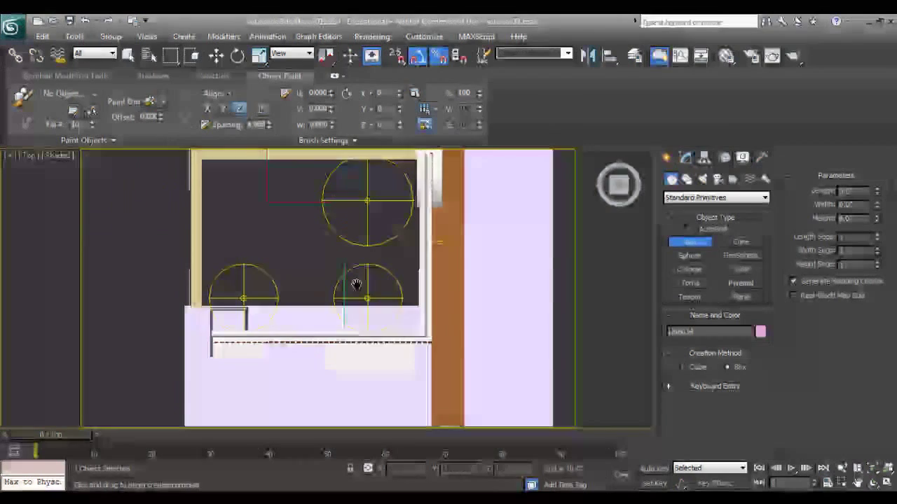
pyautogui.press('F3')
pyautogui.moveTo(201, 160)
pyautogui.mouseDown()
pyautogui.moveTo(407, 324)
pyautogui.moveTo(419, 315)
pyautogui.moveTo(433, 334)
pyautogui.moveTo(419, 307)
pyautogui.mouseUp()
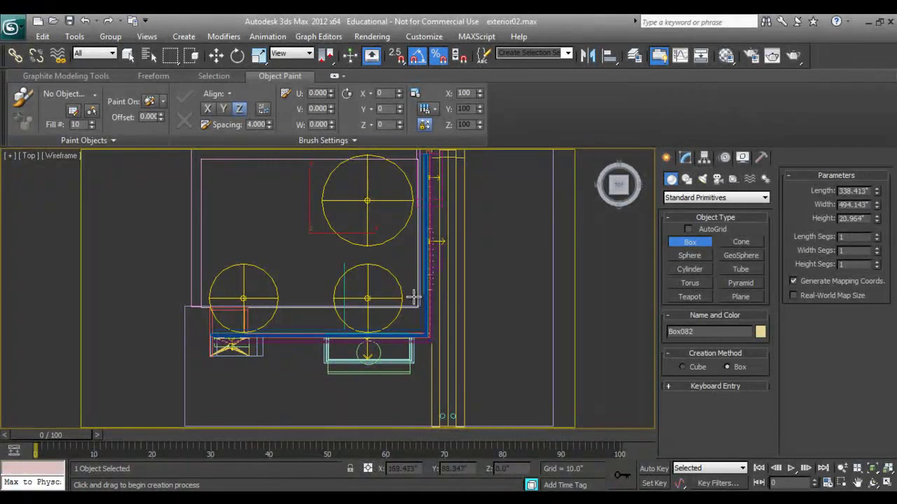
# In the left view, raise the slab box to the upper floor level and shift it sideways to fit between the walls.
pyautogui.press('l')
pyautogui.moveTo(294, 256); pyautogui.dragTo(341, 304, button='middle')
pyautogui.rightClick(339, 304)
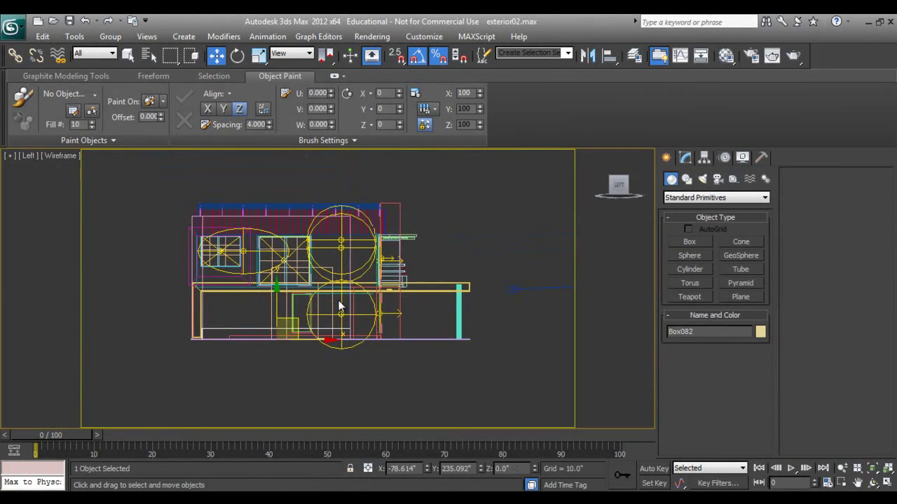
pyautogui.moveTo(287, 286); pyautogui.dragTo(271, 241)
pyautogui.moveTo(322, 290); pyautogui.dragTo(344, 299)
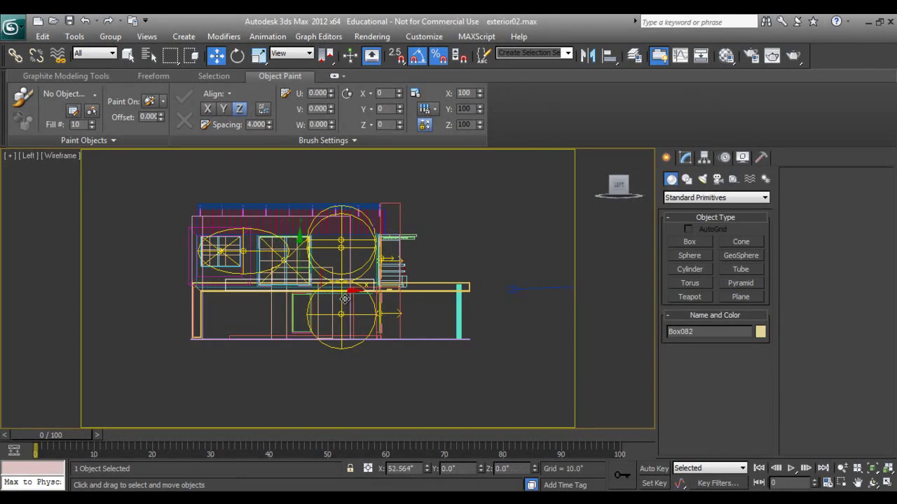
pyautogui.moveTo(305, 261); pyautogui.dragTo(304, 256)
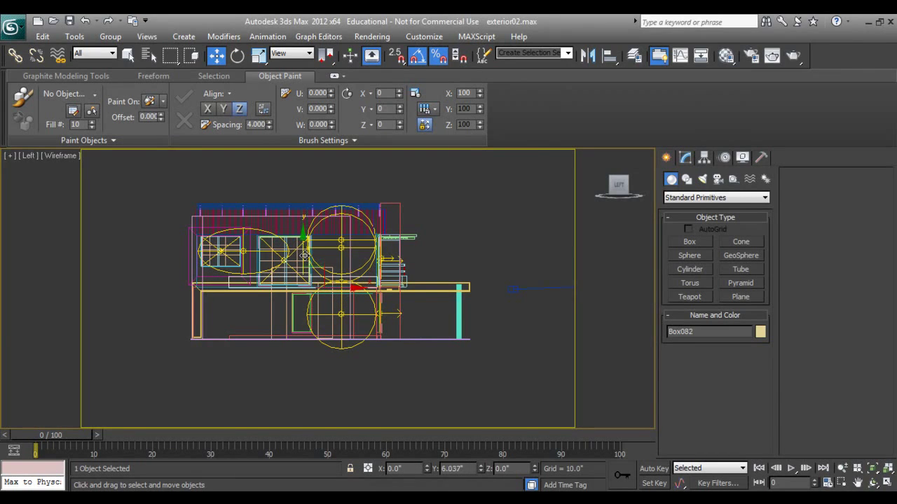
# Return to the shaded perspective view and assign the tan 03 - Default material to the floor slab box.
pyautogui.press('p')
pyautogui.moveTo(383, 296)
pyautogui.keyDown('alt'); pyautogui.mouseDown(button='middle')
pyautogui.moveTo(358, 296)
pyautogui.moveTo(352, 310)
pyautogui.moveTo(388, 338)
pyautogui.moveTo(364, 317)
pyautogui.mouseUp(button='middle'); pyautogui.keyUp('alt')
pyautogui.scroll(5, 352, 310)
pyautogui.press('F3')
pyautogui.scroll(-6, 365, 317)
pyautogui.press('m')
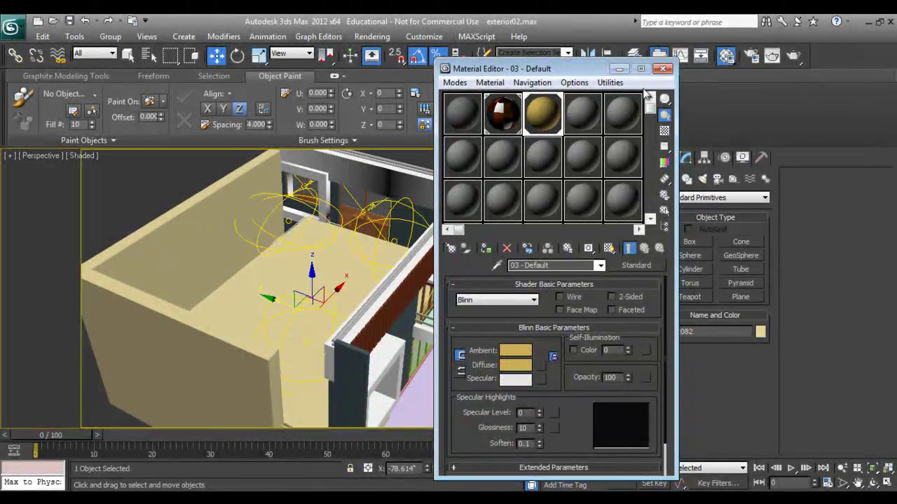
pyautogui.click(663, 69)
# Merge all nine objects of the armchair model 012.max from the Asset folder into the scene.
pyautogui.keyDown('alt'); pyautogui.moveTo(423, 308); pyautogui.dragTo(321, 323, button='middle'); pyautogui.keyUp('alt')
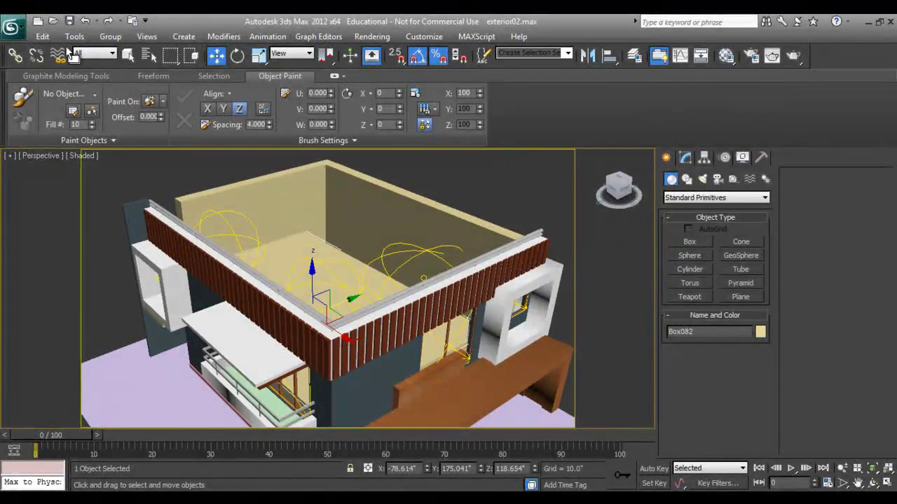
pyautogui.click(18, 30)
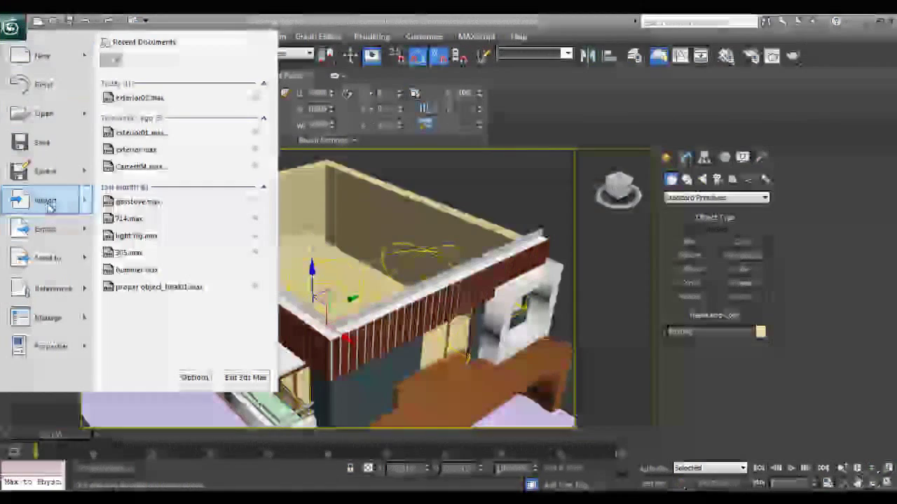
pyautogui.moveTo(31, 196)
pyautogui.click(140, 117)
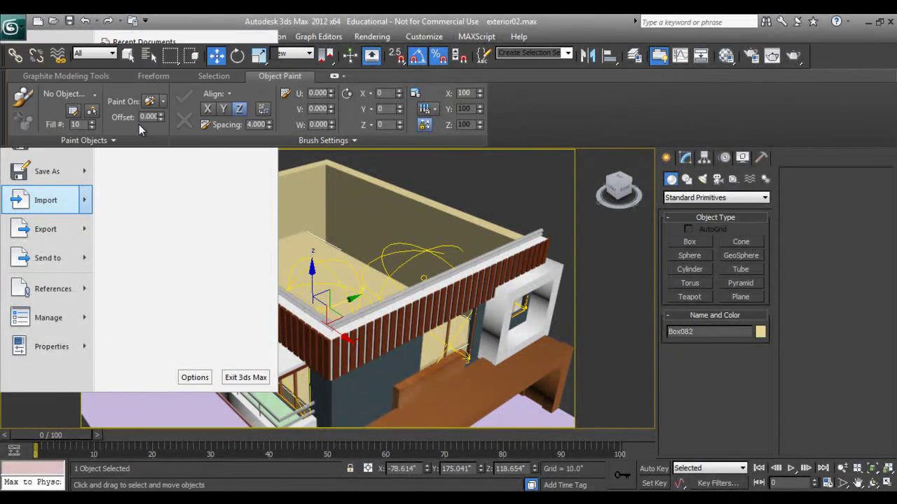
pyautogui.click(168, 46)
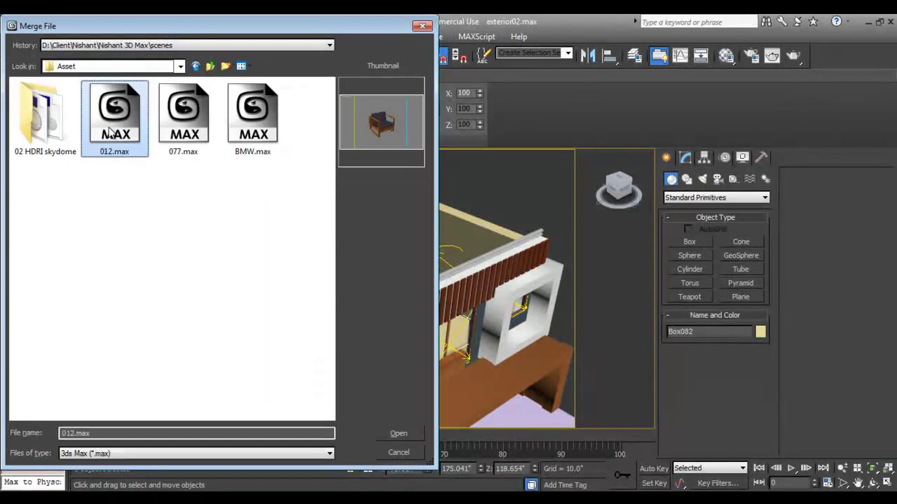
pyautogui.click(186, 146)
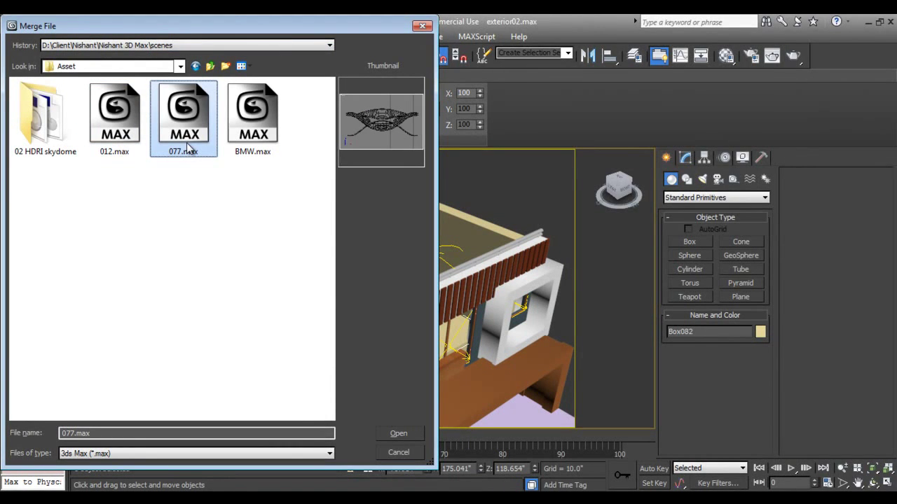
pyautogui.click(112, 140)
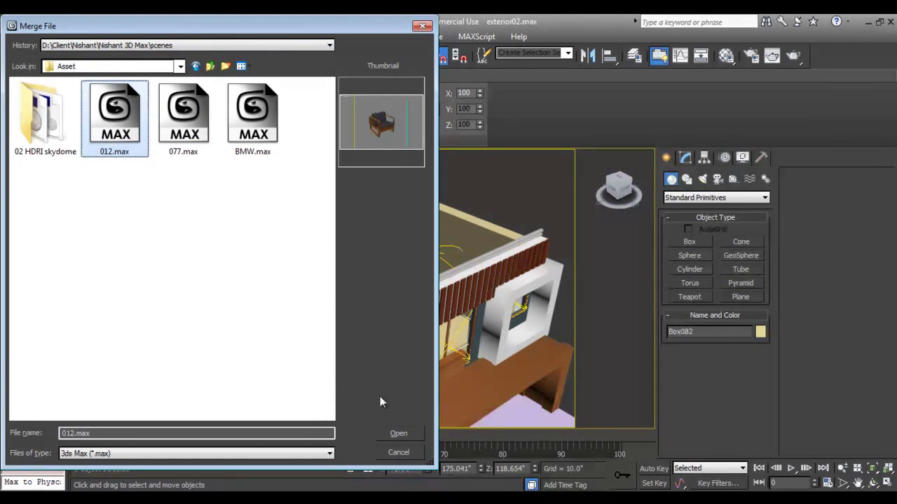
pyautogui.click(396, 434)
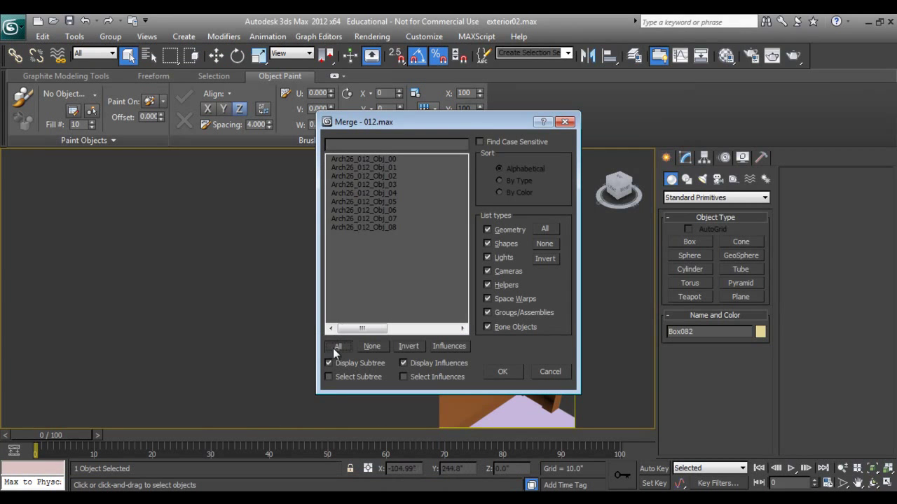
pyautogui.click(336, 349)
pyautogui.click(502, 373)
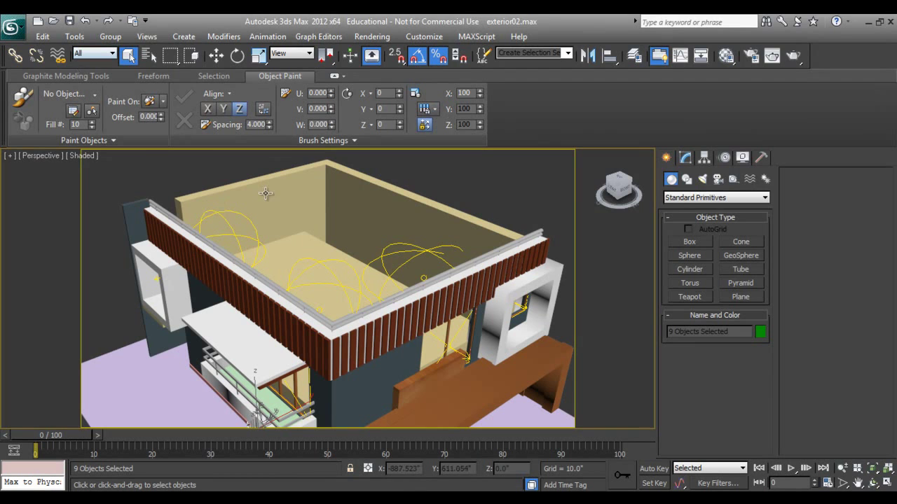
# Group the merged armchair parts as Group001.
pyautogui.click(110, 36)
pyautogui.click(129, 54)
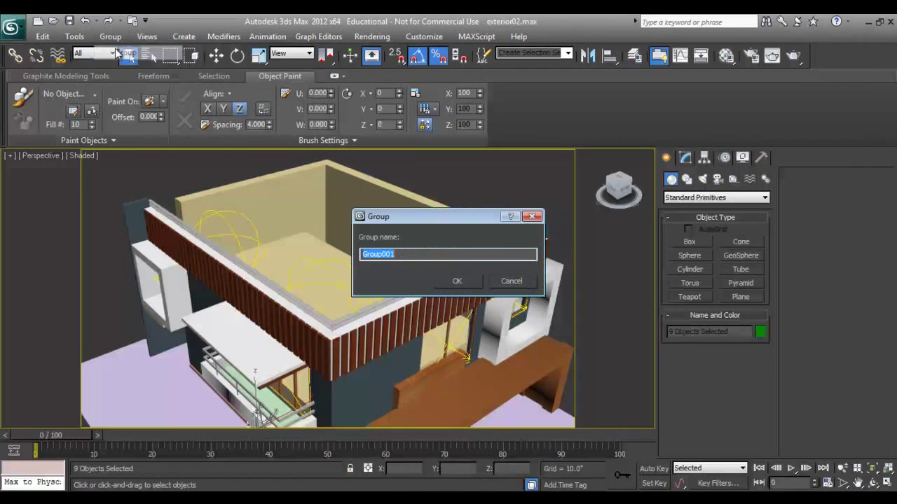
pyautogui.click(454, 281)
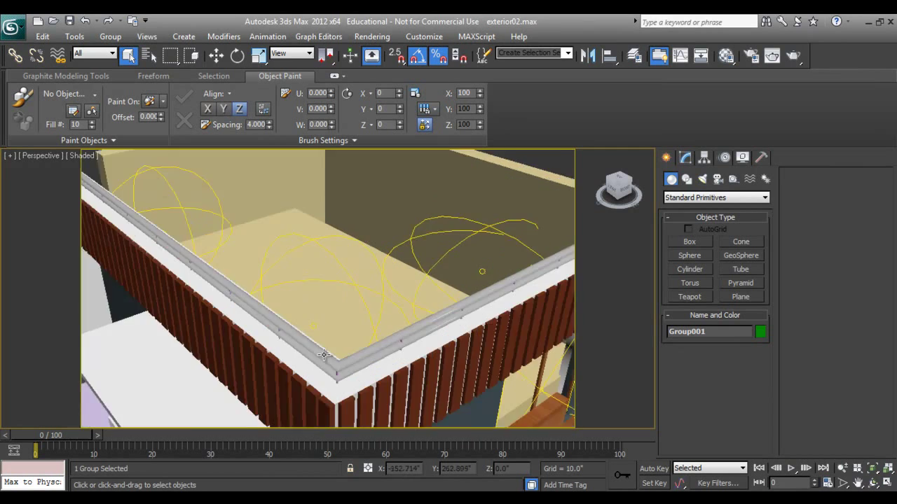
# Scale the armchair group and place it on the floor inside the balcony windows, at about X 6", Y 37", Z 164".
pyautogui.scroll(-5, 324, 356)
pyautogui.press('r')
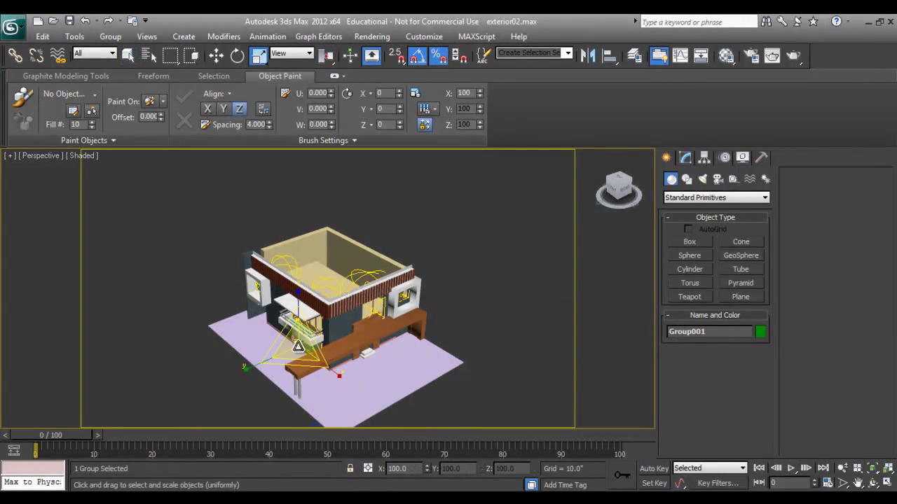
pyautogui.press('t')
pyautogui.press('w')
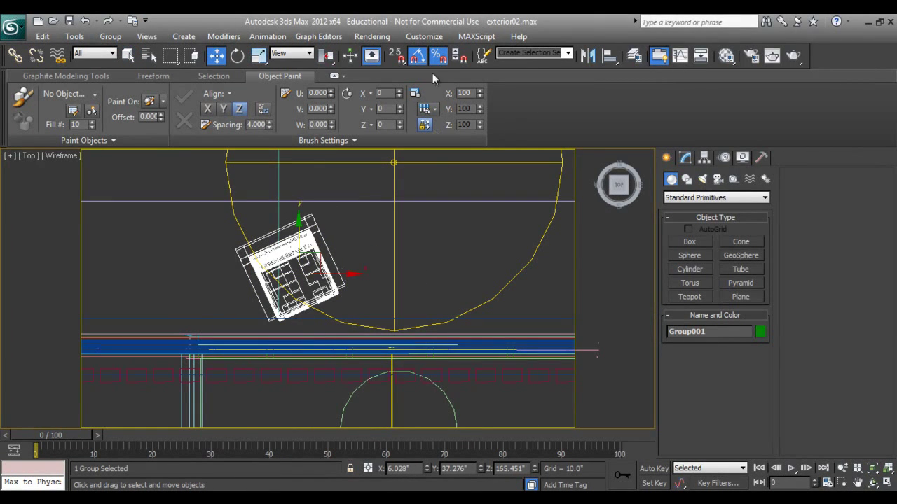
pyautogui.press('p')
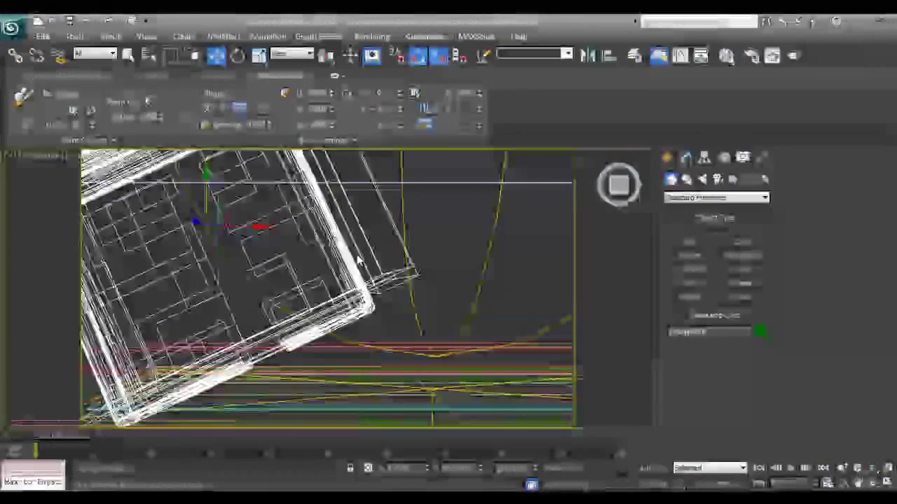
pyautogui.press('z')
pyautogui.moveTo(346, 329)
pyautogui.keyDown('alt'); pyautogui.mouseDown(button='middle')
pyautogui.moveTo(399, 280)
pyautogui.moveTo(364, 319)
pyautogui.moveTo(397, 298)
pyautogui.moveTo(378, 313)
pyautogui.moveTo(335, 330)
pyautogui.moveTo(372, 332)
pyautogui.moveTo(344, 309)
pyautogui.moveTo(349, 272)
pyautogui.moveTo(430, 347)
pyautogui.moveTo(415, 352)
pyautogui.mouseUp(button='middle'); pyautogui.keyUp('alt')
# Isolate the armchair group in the shaded perspective view and open the group to edit its parts.
pyautogui.press('F3')
pyautogui.hotkey('alt', 'q')
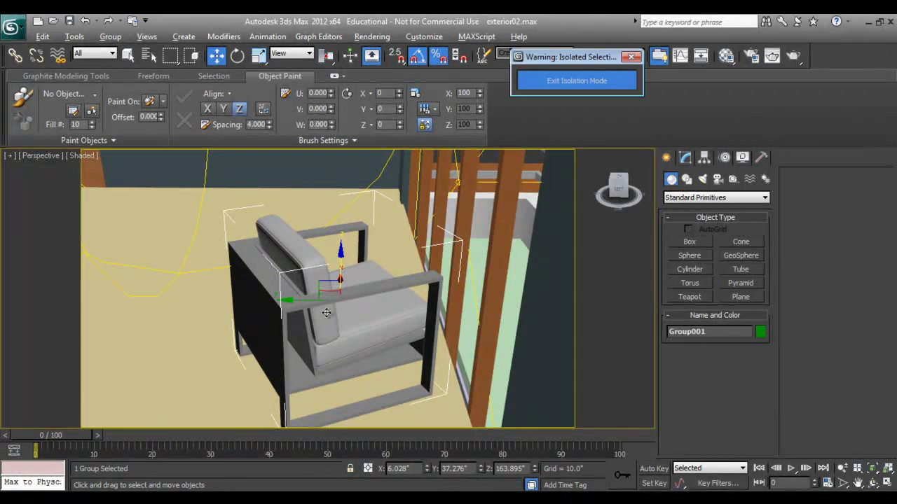
pyautogui.keyDown('alt'); pyautogui.moveTo(374, 319); pyautogui.dragTo(318, 335, button='middle'); pyautogui.keyUp('alt')
pyautogui.click(110, 37)
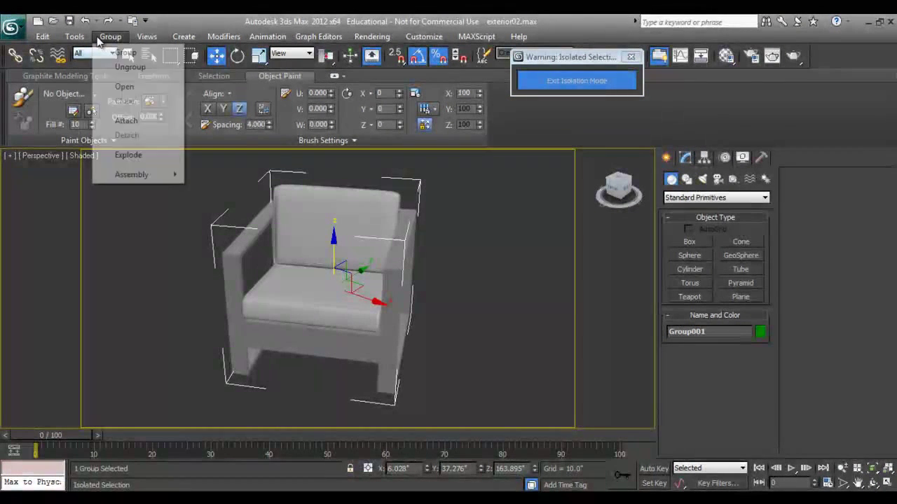
pyautogui.click(126, 87)
# Give the 04 - Default material an orange-brown diffuse colour (177, 70, 18) and assign it to the armchair's back and seat cushions.
pyautogui.click(343, 208)
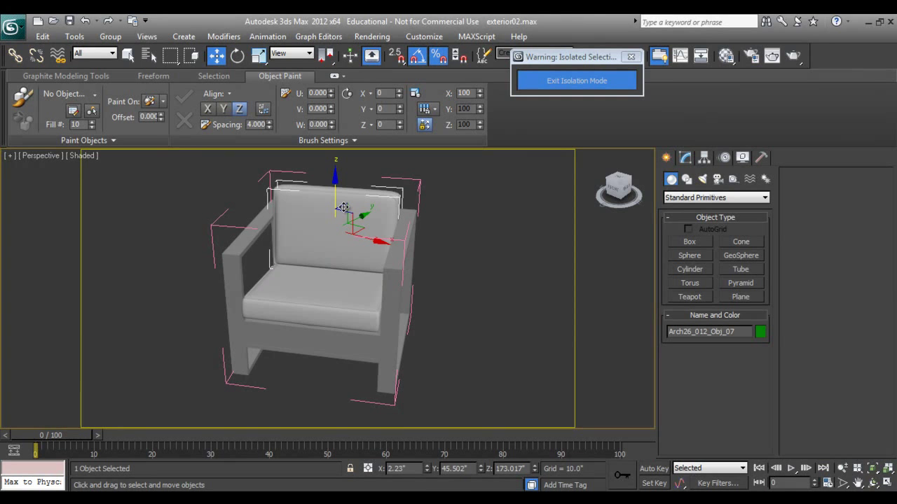
pyautogui.press('m')
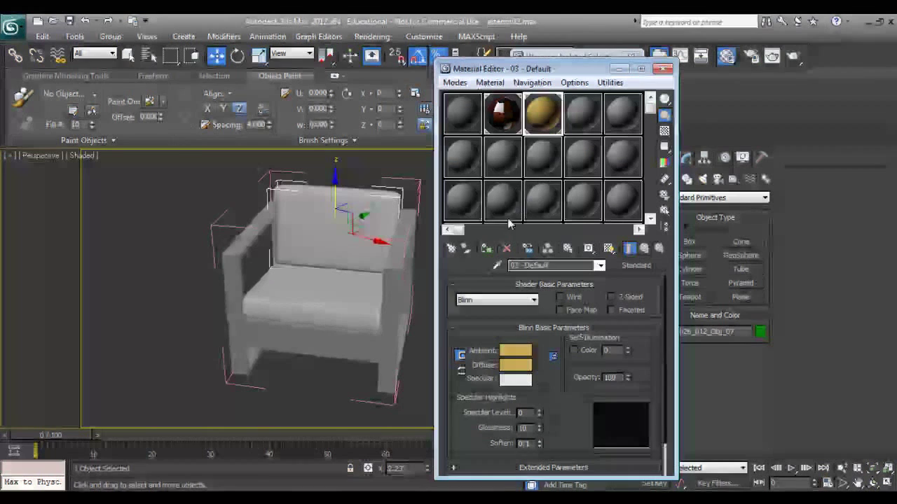
pyautogui.click(579, 125)
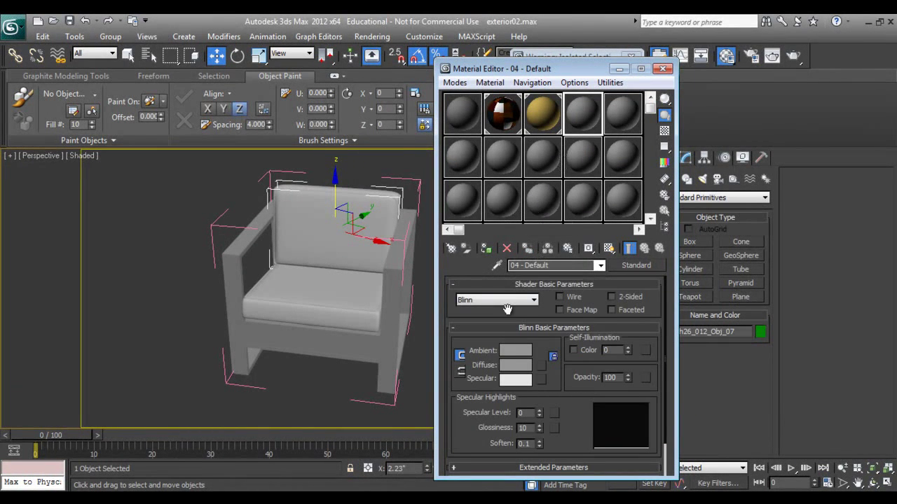
pyautogui.click(516, 366)
pyautogui.moveTo(322, 133); pyautogui.dragTo(276, 138)
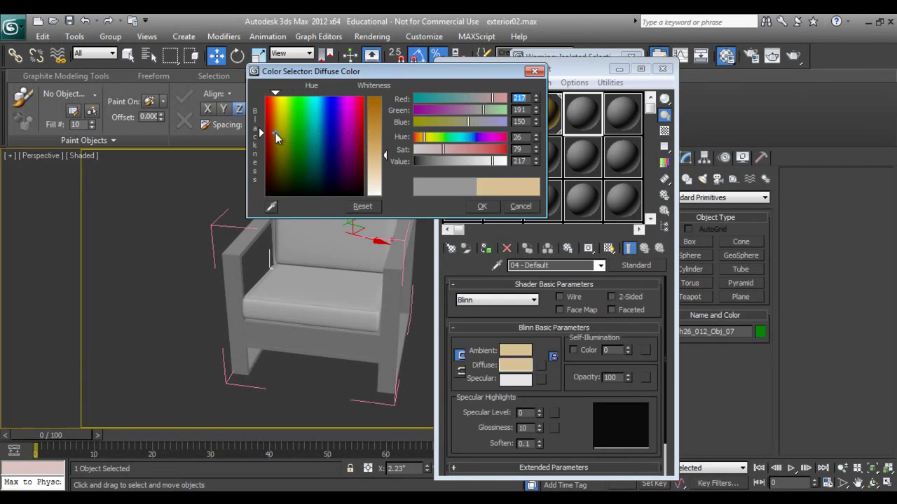
pyautogui.moveTo(374, 154); pyautogui.dragTo(374, 124)
pyautogui.moveTo(277, 133)
pyautogui.mouseDown()
pyautogui.moveTo(259, 123)
pyautogui.moveTo(270, 130)
pyautogui.mouseUp()
pyautogui.moveTo(384, 124); pyautogui.dragTo(385, 104)
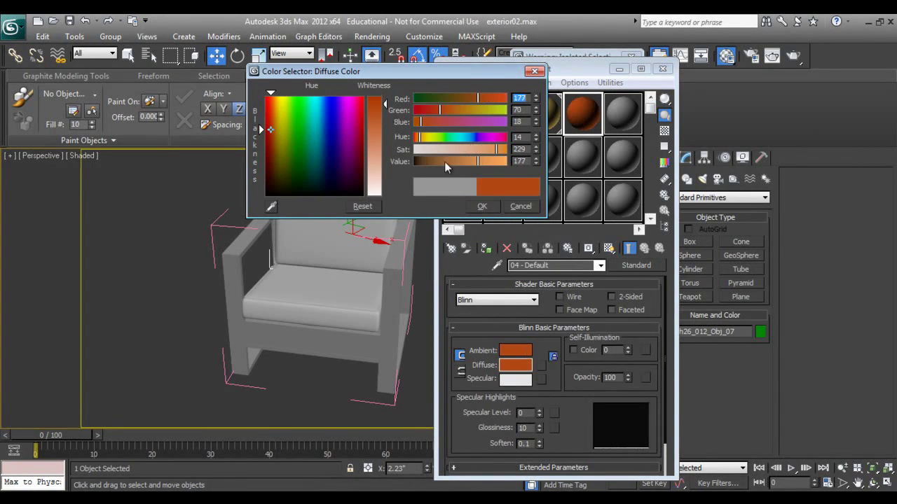
pyautogui.click(480, 206)
pyautogui.click(485, 248)
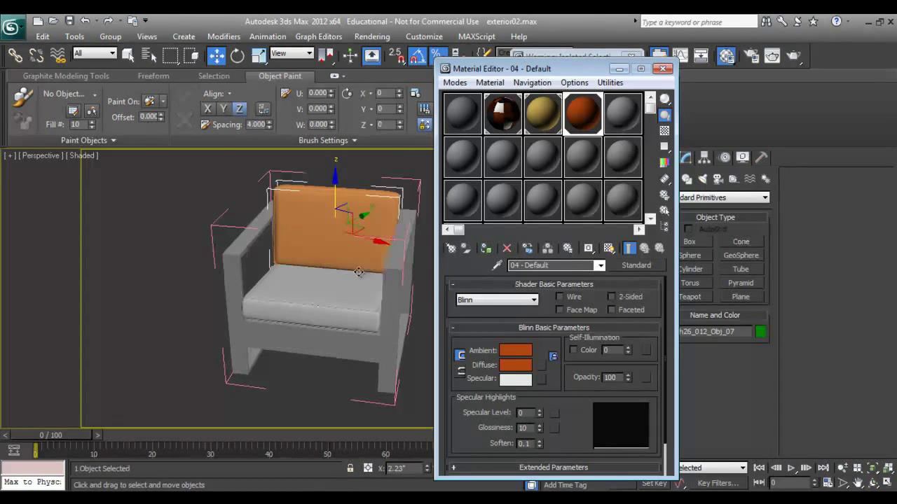
pyautogui.click(346, 284)
pyautogui.click(486, 250)
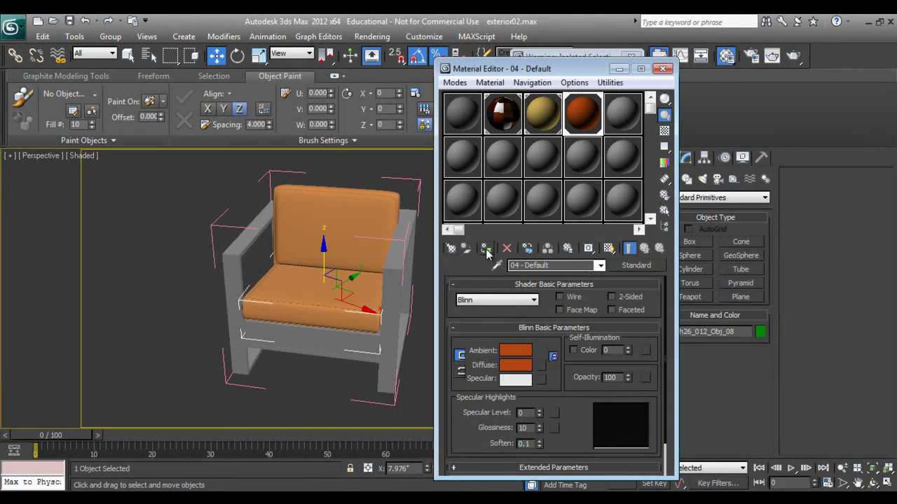
# Give the 05 - Default material a dark olive-brown diffuse colour (56, 45, 2) and assign it to the armchair's side frame.
pyautogui.click(395, 291)
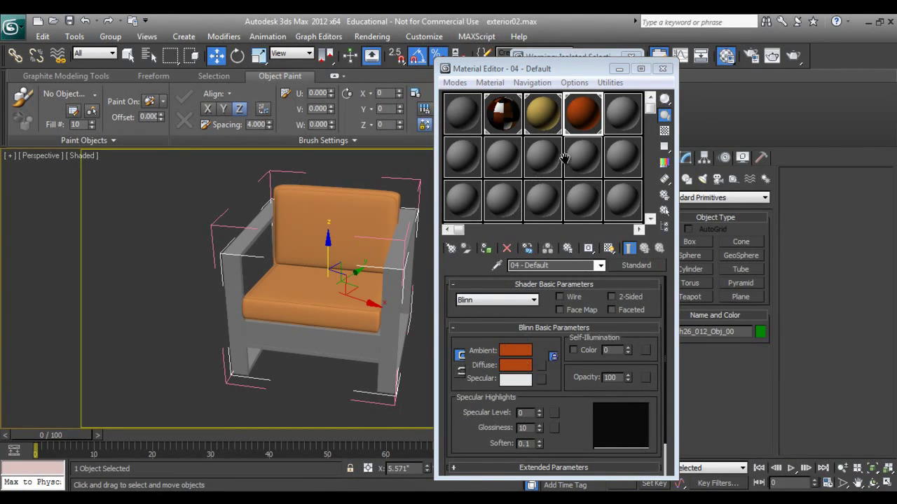
pyautogui.click(607, 118)
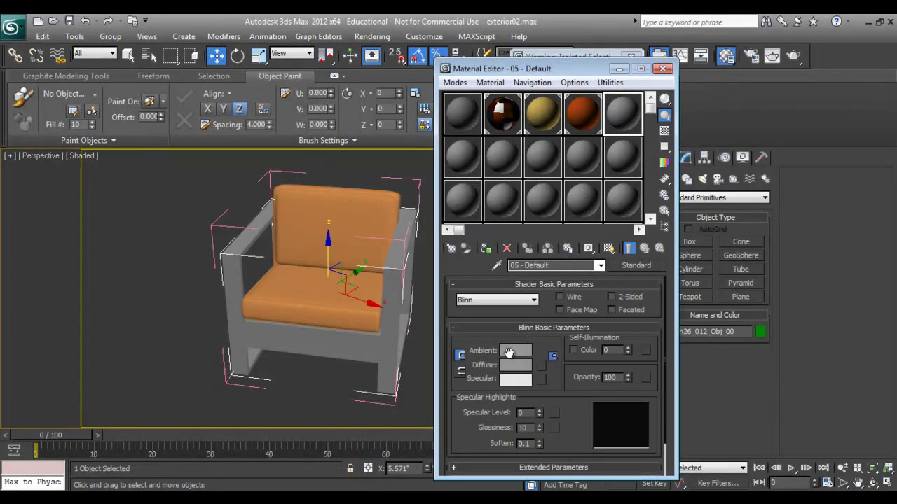
pyautogui.click(512, 365)
pyautogui.moveTo(309, 171); pyautogui.dragTo(278, 125)
pyautogui.moveTo(372, 128); pyautogui.dragTo(377, 99)
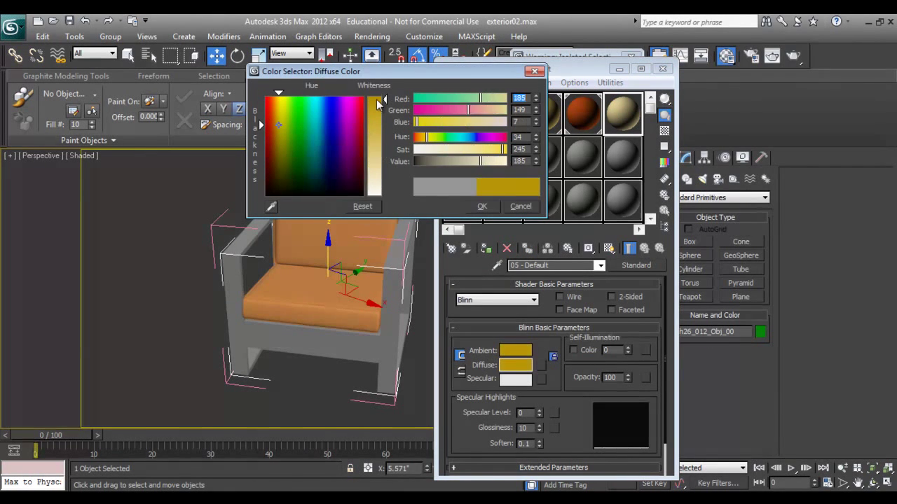
pyautogui.moveTo(434, 160); pyautogui.dragTo(433, 158)
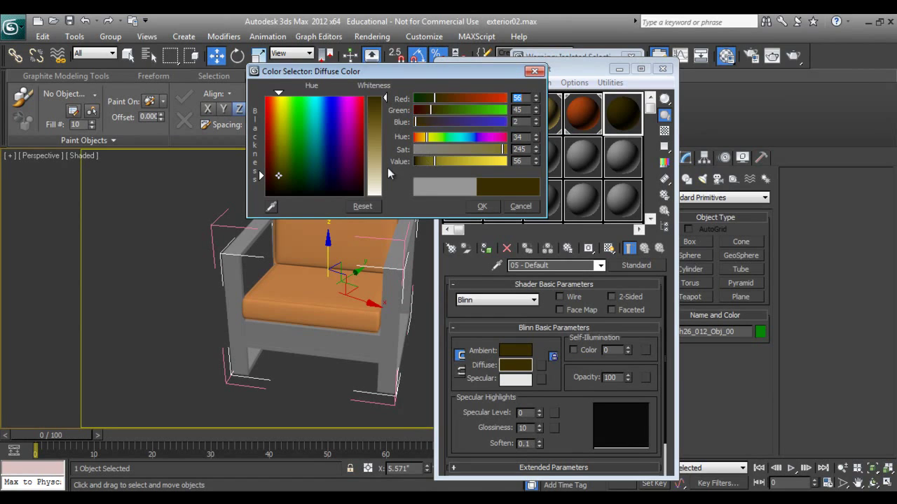
pyautogui.click(482, 206)
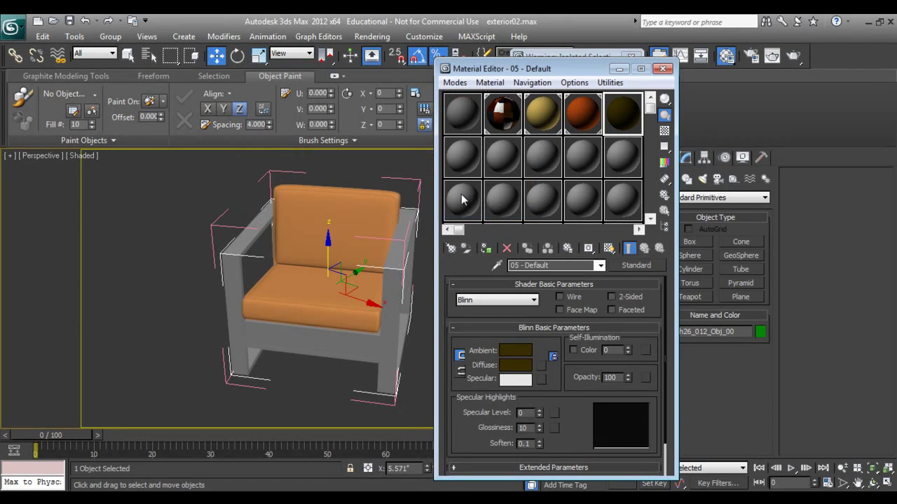
pyautogui.click(486, 249)
# Assign the 05 - Default material to the armchair's front rail and the remaining frame part beneath the seat.
pyautogui.click(345, 344)
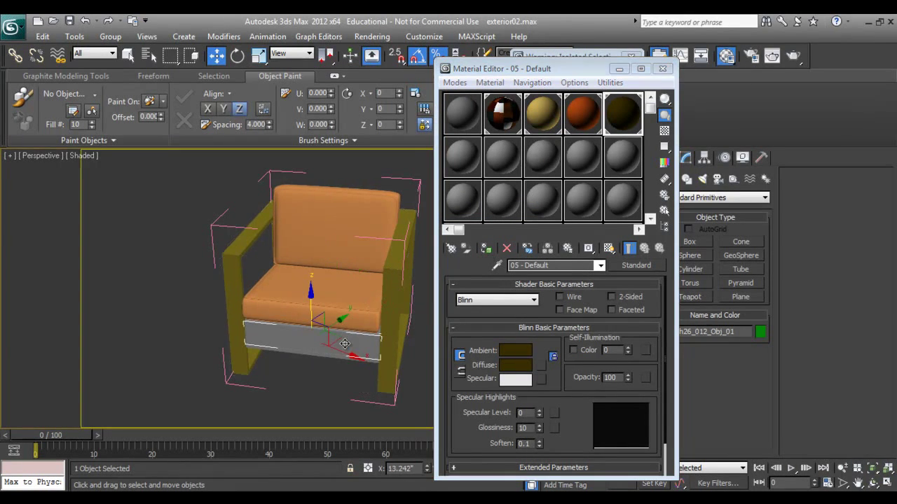
pyautogui.click(487, 250)
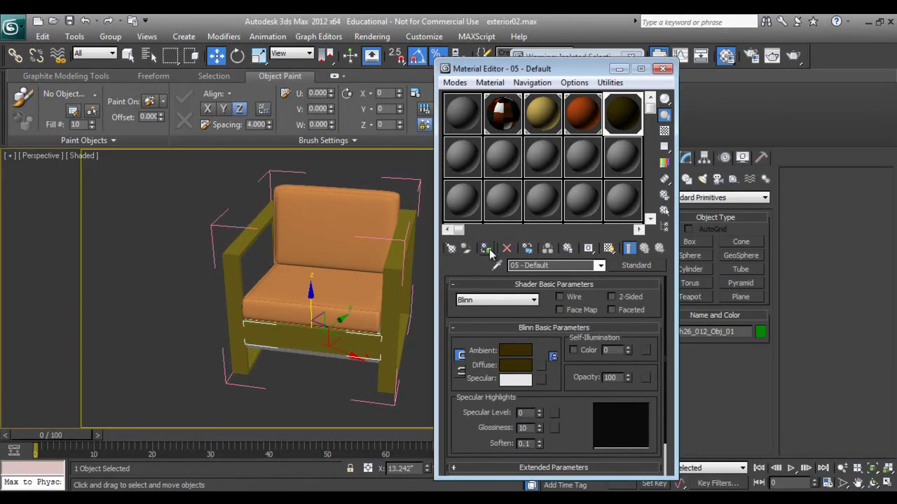
pyautogui.click(330, 356)
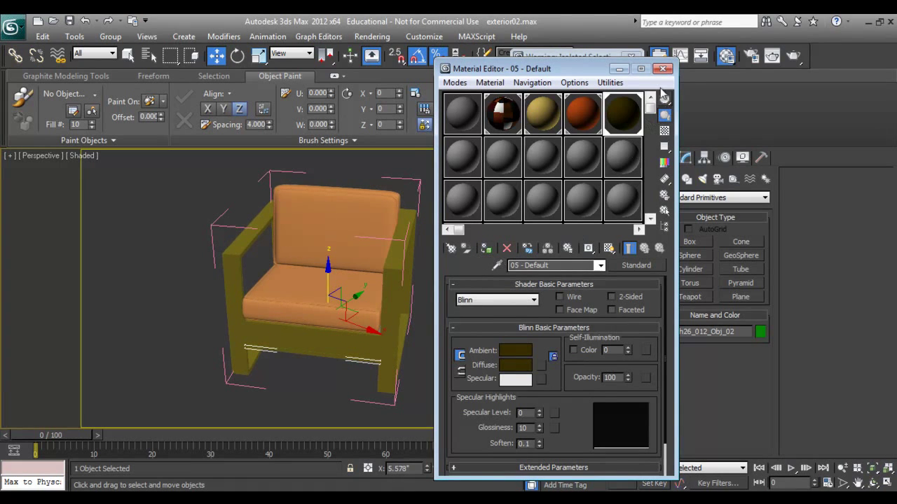
# Change the diffuse colour of the cushions' 04 - Default material to white and close the armchair group.
pyautogui.click(341, 212)
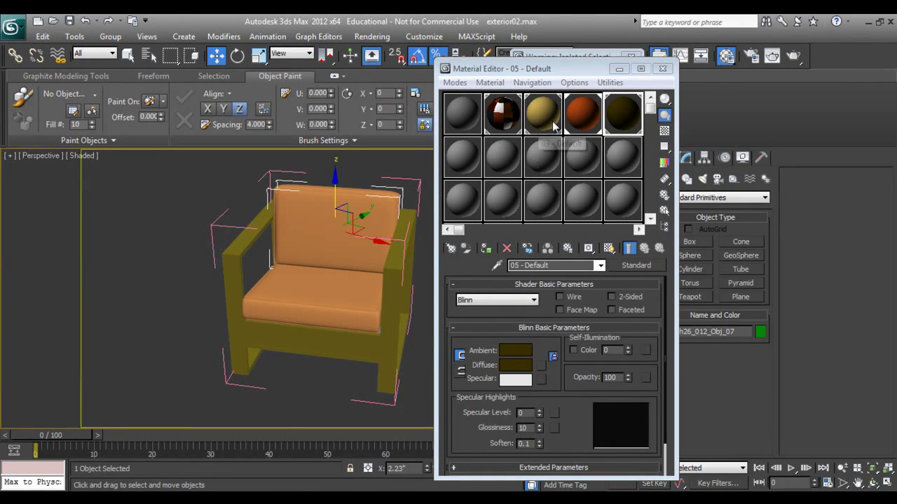
pyautogui.click(582, 114)
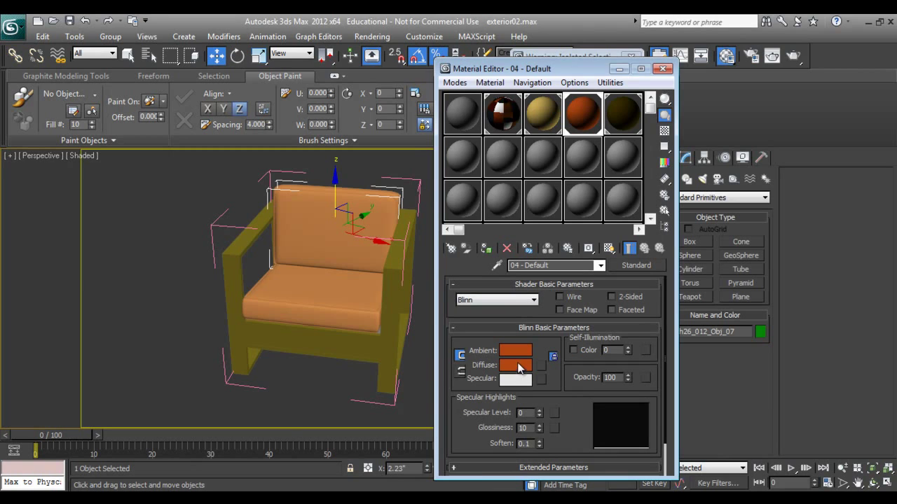
pyautogui.click(517, 365)
pyautogui.click(366, 197)
pyautogui.click(481, 204)
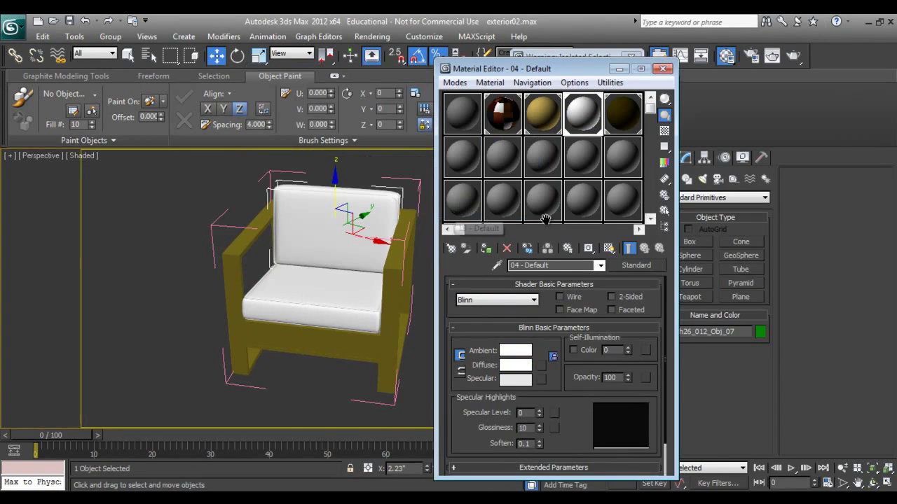
pyautogui.click(662, 68)
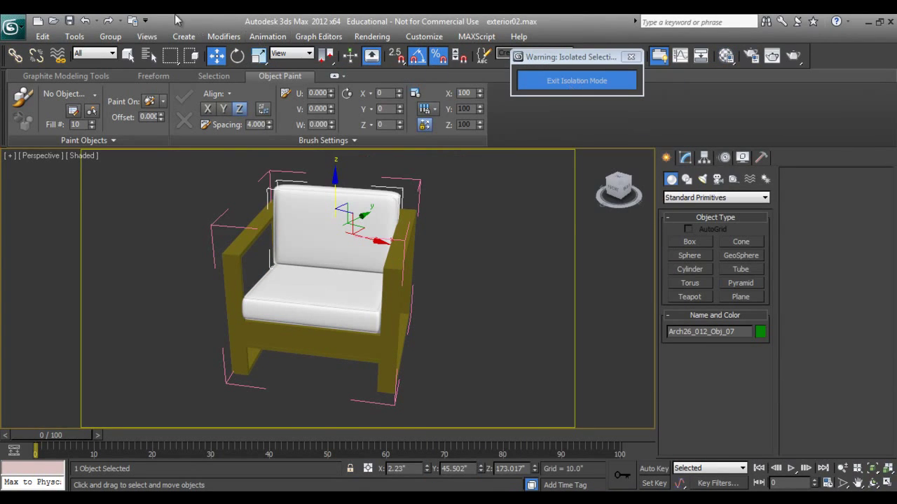
pyautogui.click(112, 37)
pyautogui.click(131, 102)
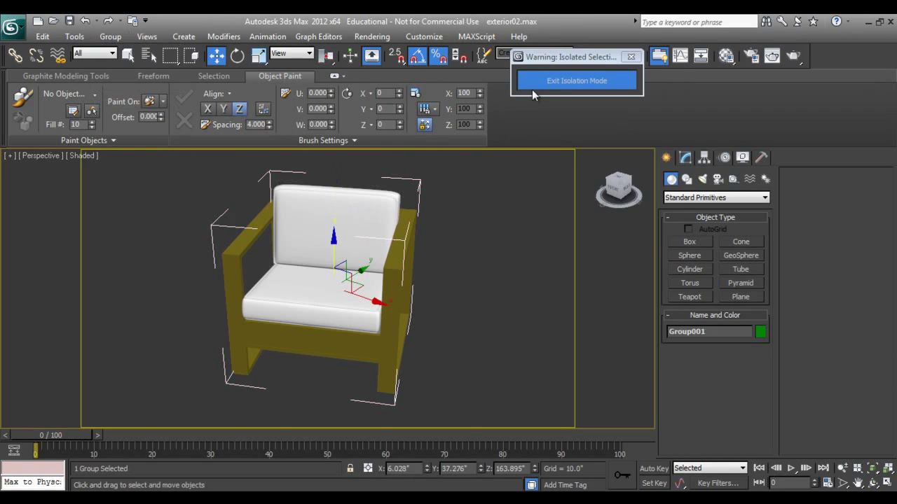
# Exit the armchair's isolation mode and show the house in a wireframe top view around the chair.
pyautogui.click(577, 81)
pyautogui.press('t')
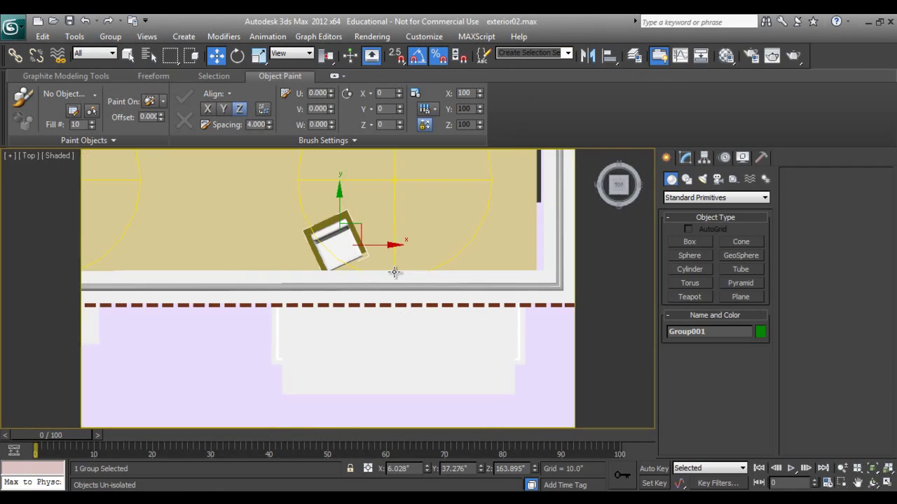
pyautogui.press('F3')
pyautogui.moveTo(400, 241); pyautogui.dragTo(388, 282, button='middle')
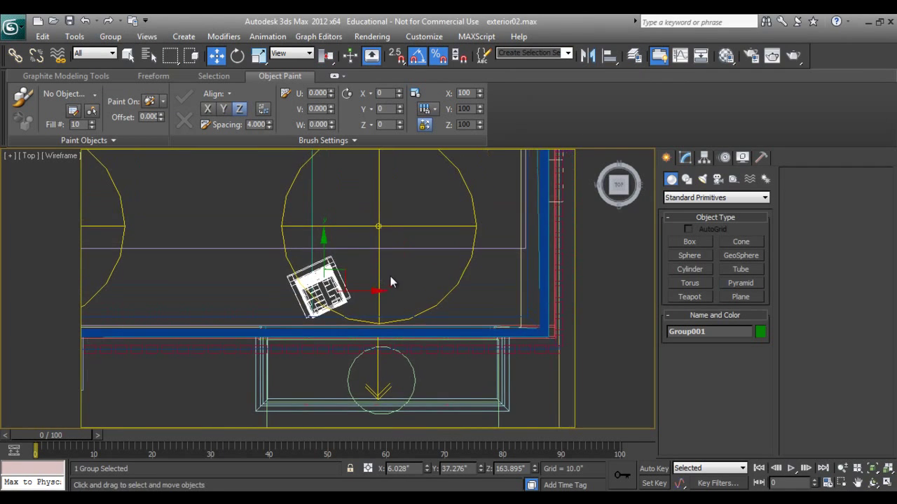
pyautogui.scroll(-2, 387, 280)
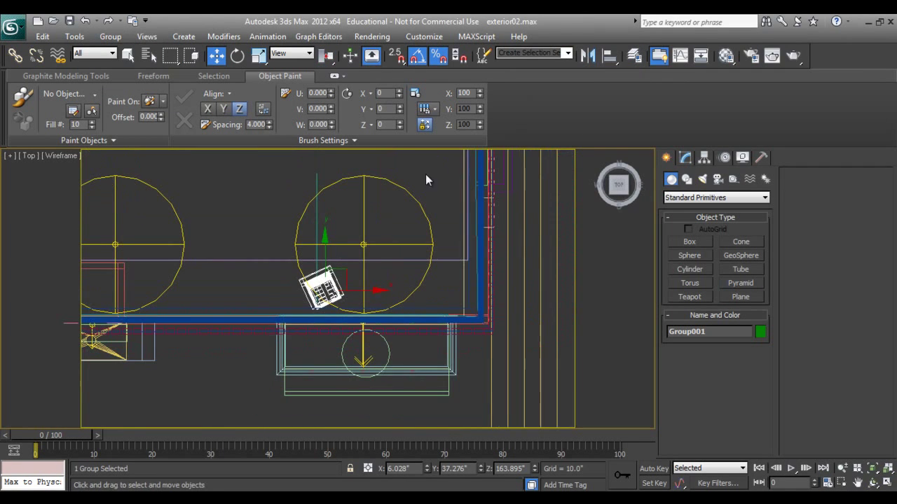
# Mirror the armchair about the X axis as a copy and move the copy along X to about 107".
pyautogui.click(589, 56)
pyautogui.click(431, 277)
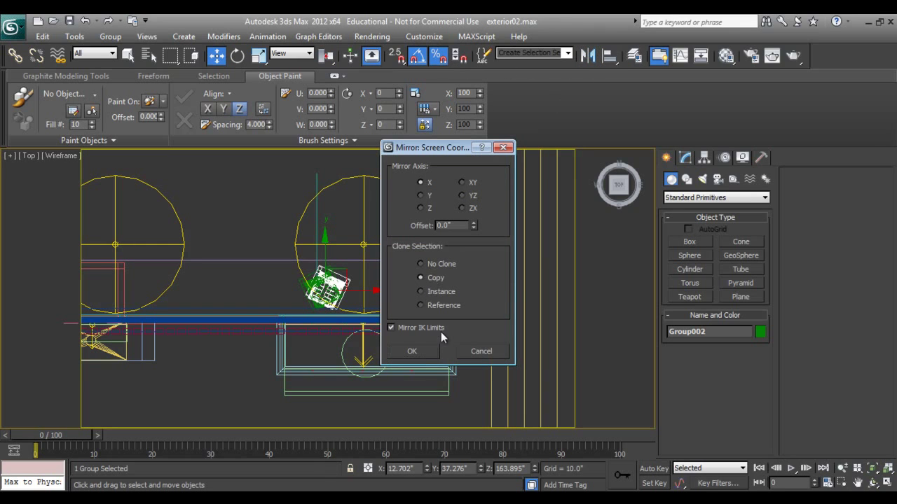
pyautogui.click(423, 351)
pyautogui.moveTo(371, 291); pyautogui.dragTo(456, 309)
# Set both armchair groups to Display as Box.
pyautogui.click(742, 159)
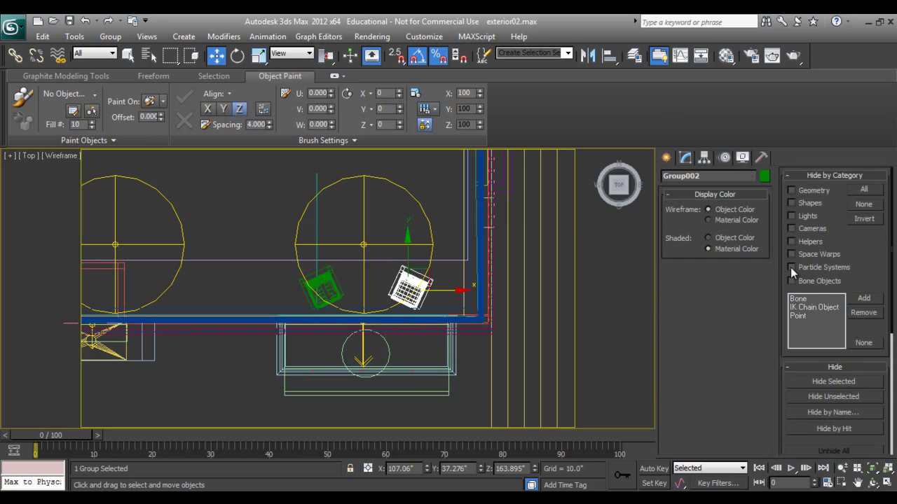
pyautogui.scroll(-5, 816, 231)
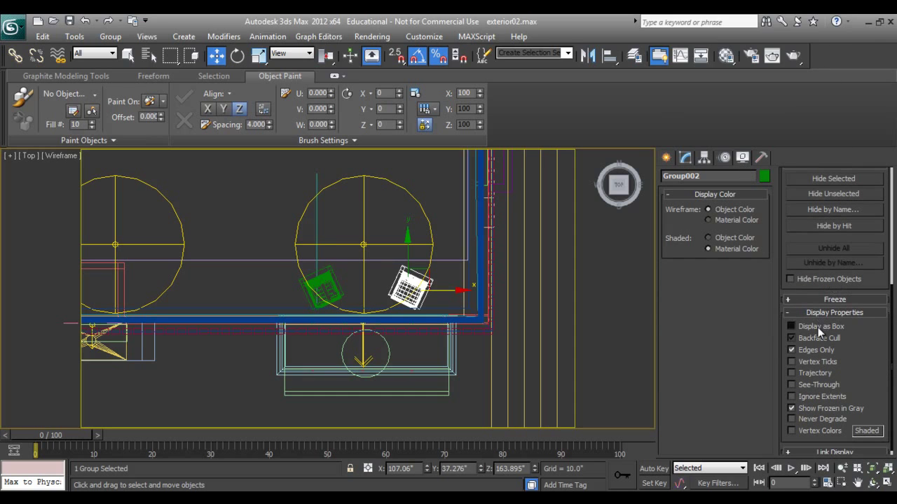
pyautogui.click(792, 327)
pyautogui.click(333, 274)
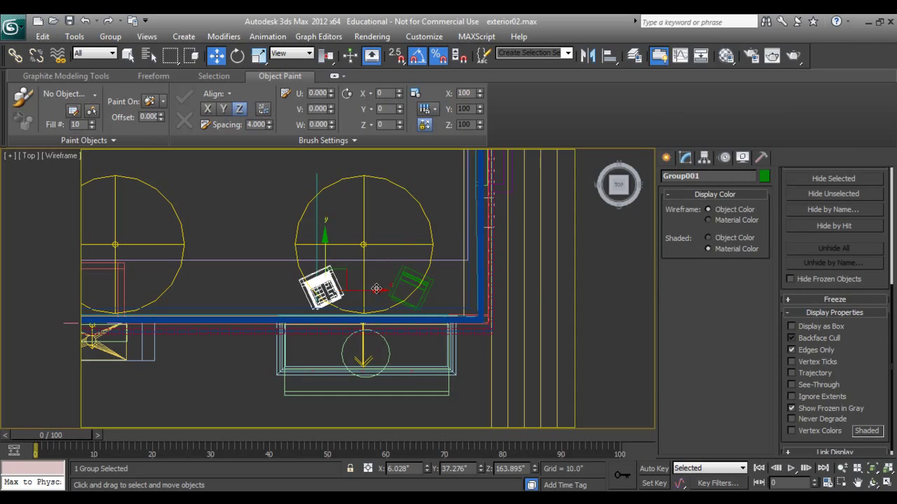
pyautogui.click(836, 328)
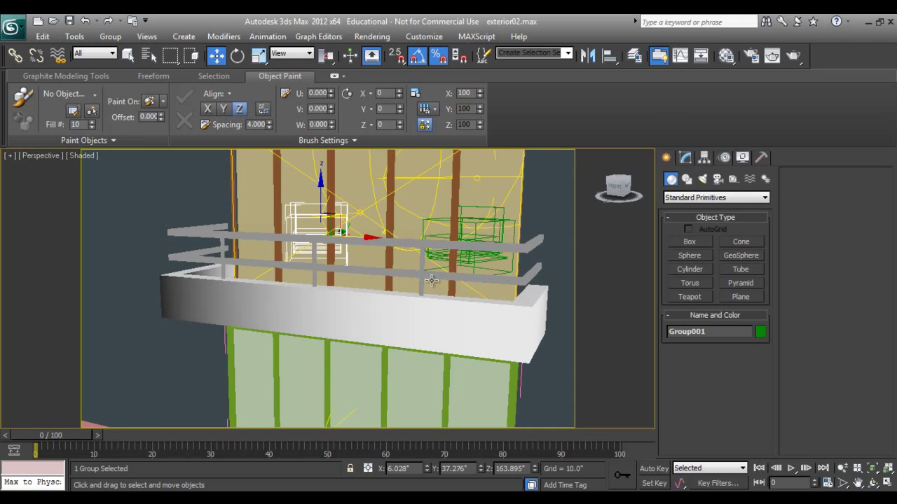
# Set the multiplier of the upper-floor sphere light behind the balcony glazing to 10.
pyautogui.keyDown('alt'); pyautogui.moveTo(438, 277); pyautogui.dragTo(434, 290, button='middle'); pyautogui.keyUp('alt')
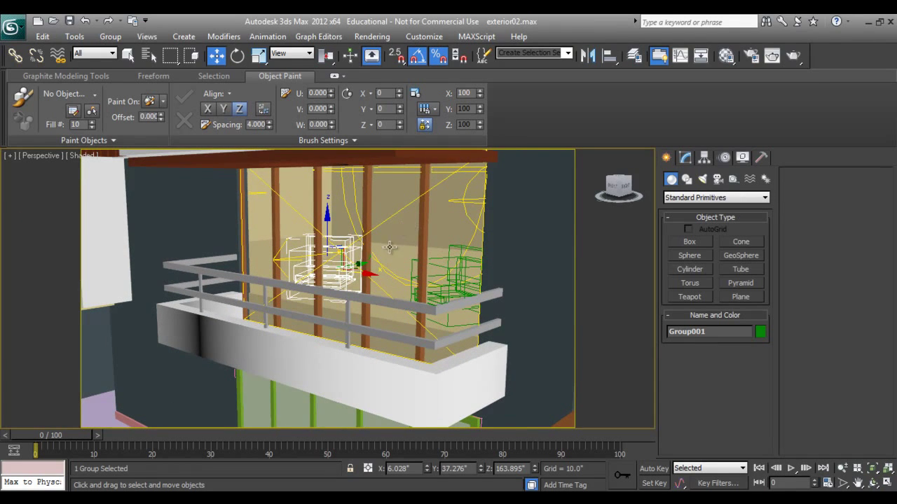
pyautogui.click(382, 267)
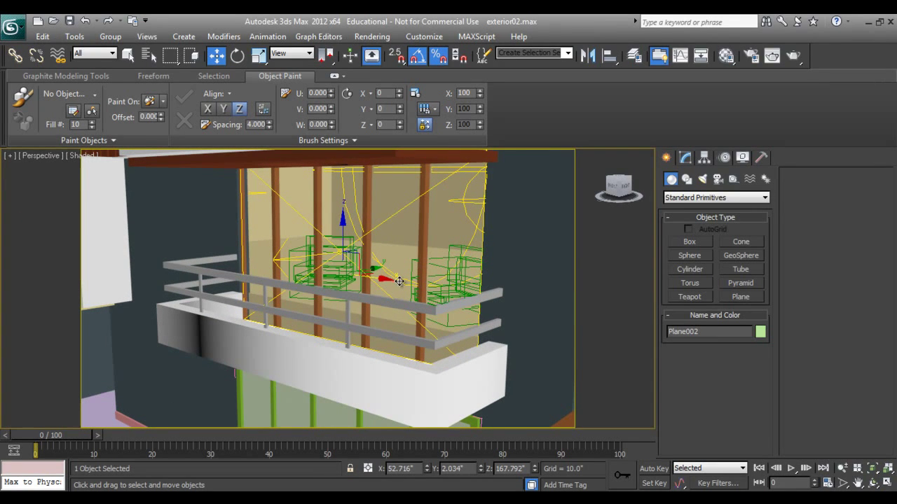
pyautogui.press('F3')
pyautogui.click(475, 169)
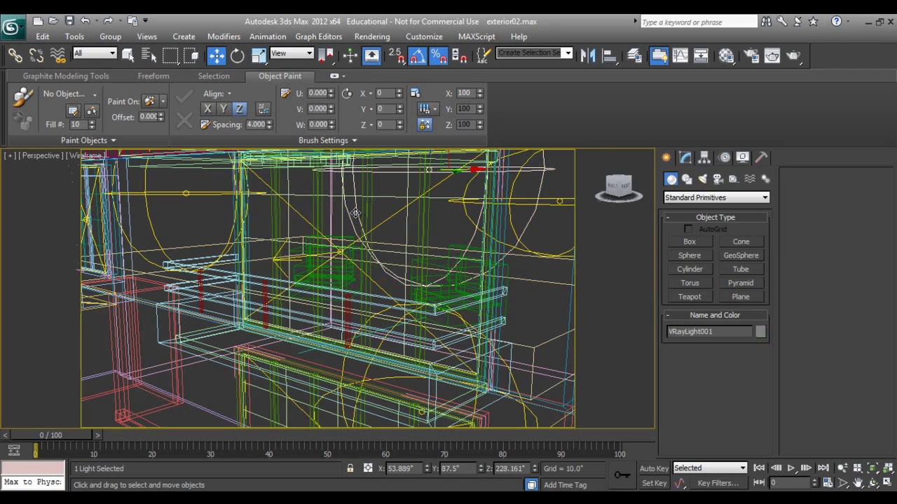
pyautogui.click(685, 159)
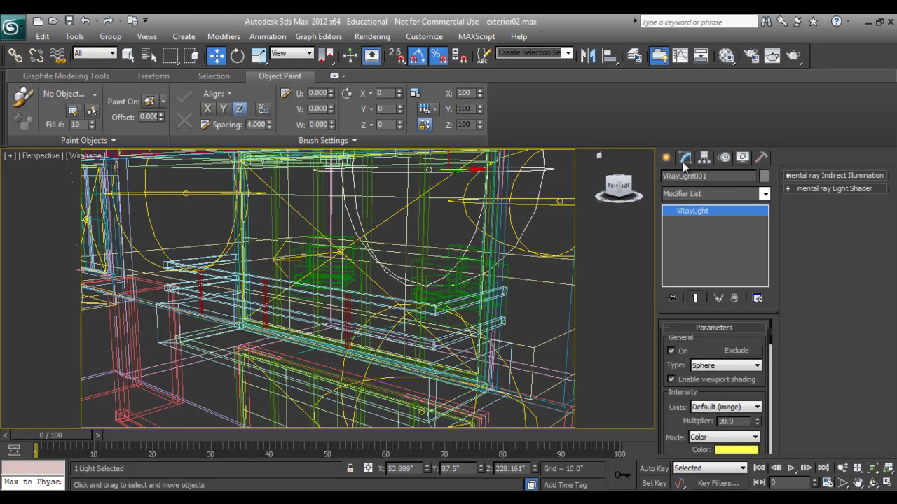
pyautogui.doubleClick(740, 421)
pyautogui.press('Return')
# Scale down the sphere light behind the balcony glazing and lower it in the room.
pyautogui.keyDown('alt'); pyautogui.moveTo(342, 278); pyautogui.dragTo(345, 283, button='middle'); pyautogui.keyUp('alt')
pyautogui.press('r')
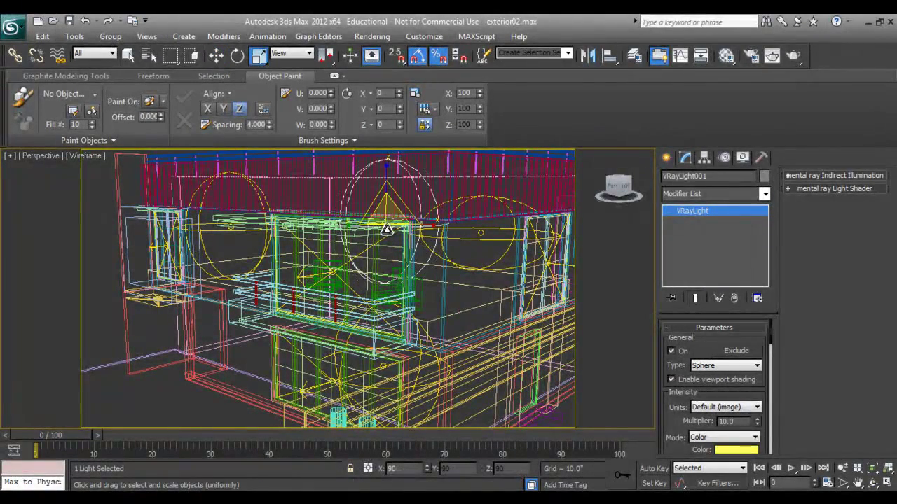
pyautogui.press('w')
pyautogui.press('r')
pyautogui.moveTo(386, 195); pyautogui.dragTo(386, 219)
pyautogui.press('w')
# Restrict scene selection to lights only.
pyautogui.click(220, 233)
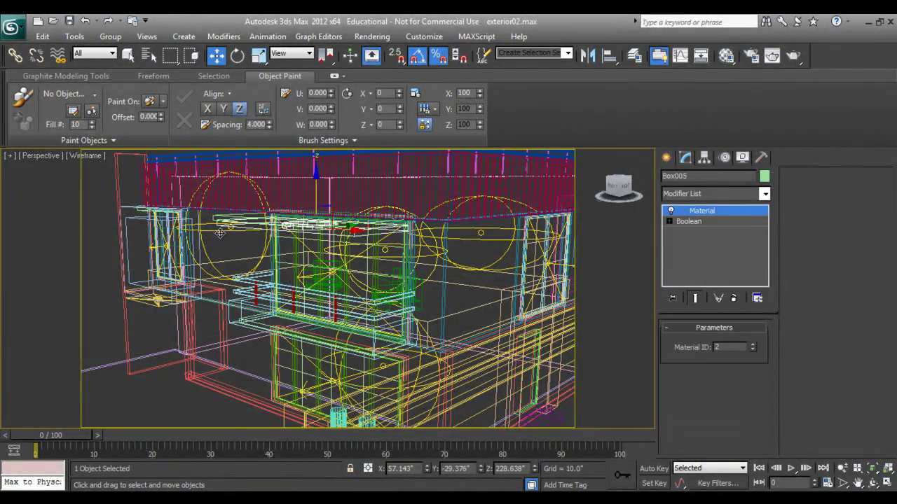
pyautogui.click(110, 54)
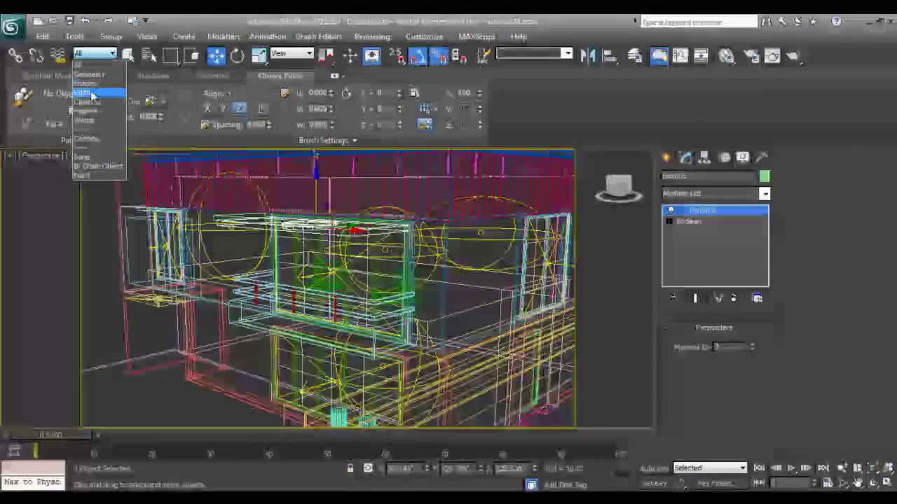
pyautogui.click(88, 90)
# Scale the upper-floor sphere light VRayLight003 uniformly to 80 percent and set its multiplier to 10.
pyautogui.click(215, 232)
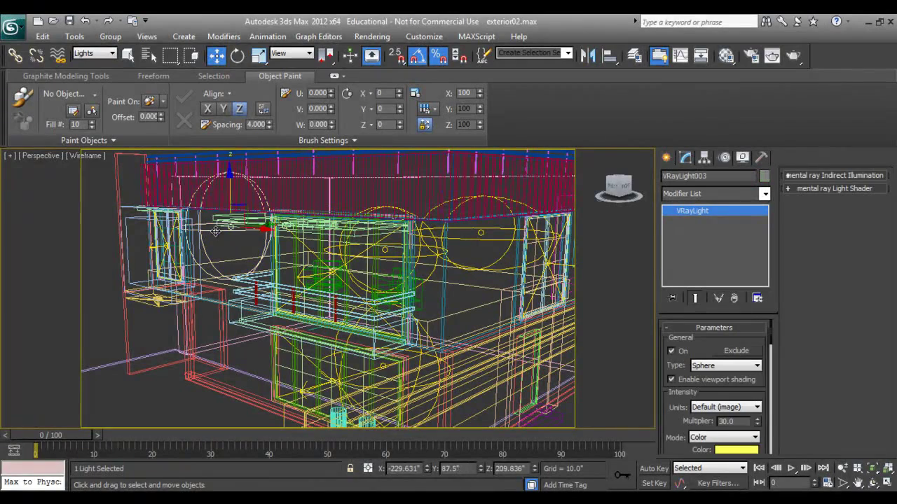
pyautogui.press('r')
pyautogui.moveTo(229, 222); pyautogui.dragTo(231, 237)
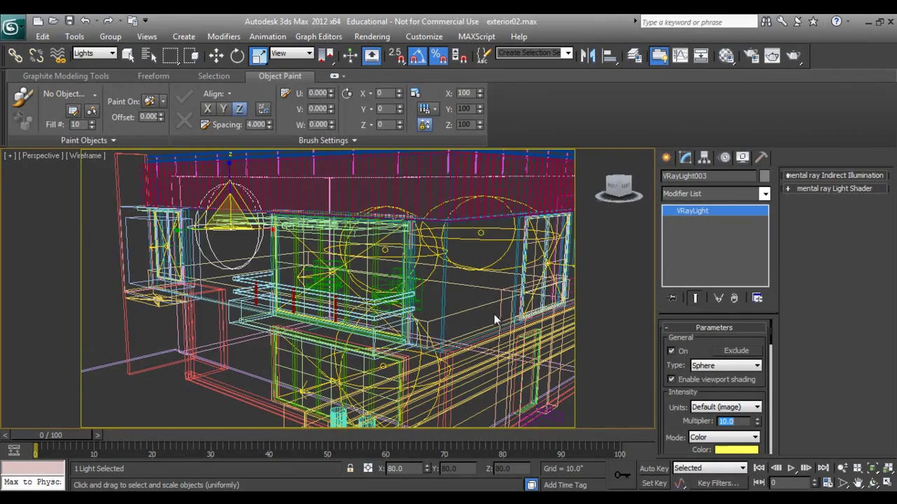
# Set the multiplier of VRayLight002, the sphere light in the upper room above the entrance side, to 10.
pyautogui.moveTo(496, 319); pyautogui.dragTo(360, 250, button='middle')
pyautogui.click(341, 215)
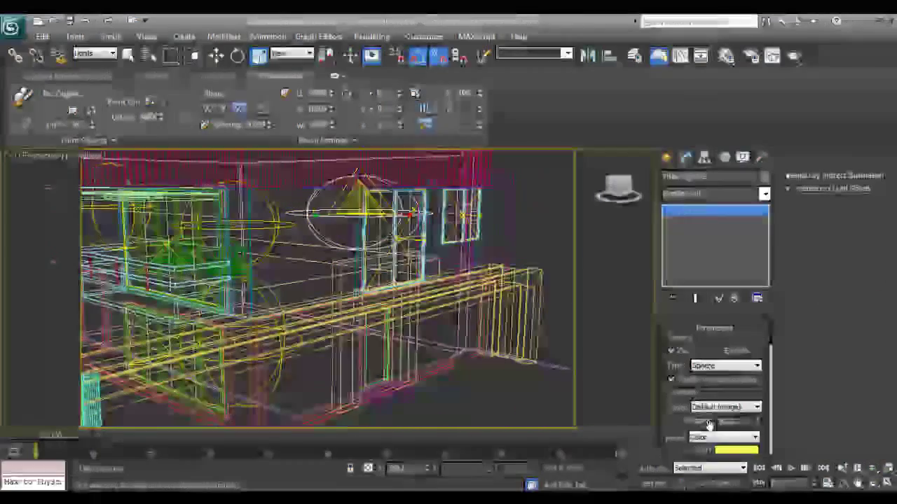
pyautogui.write('10.0')
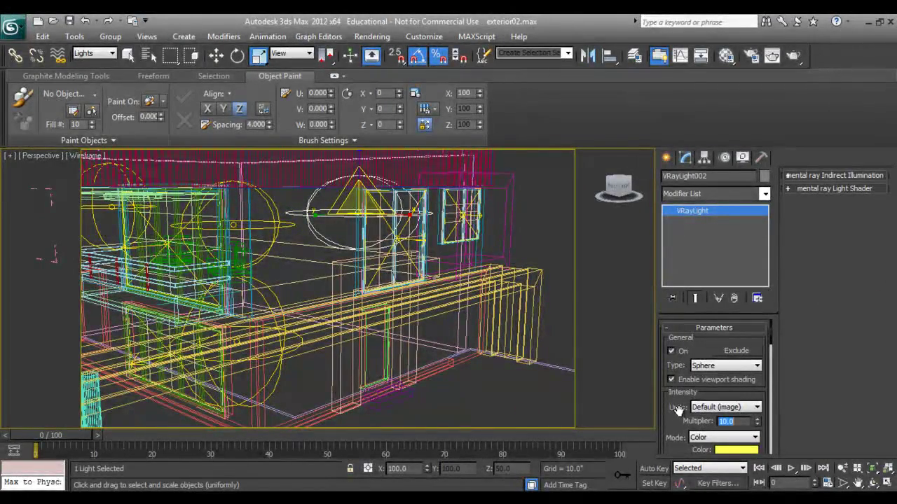
# Scale down the ground-floor sphere light behind the green-framed glazing, set its multiplier to 10 and return to the Move tool.
pyautogui.keyDown('alt'); pyautogui.moveTo(302, 272); pyautogui.dragTo(404, 353, button='middle'); pyautogui.keyUp('alt')
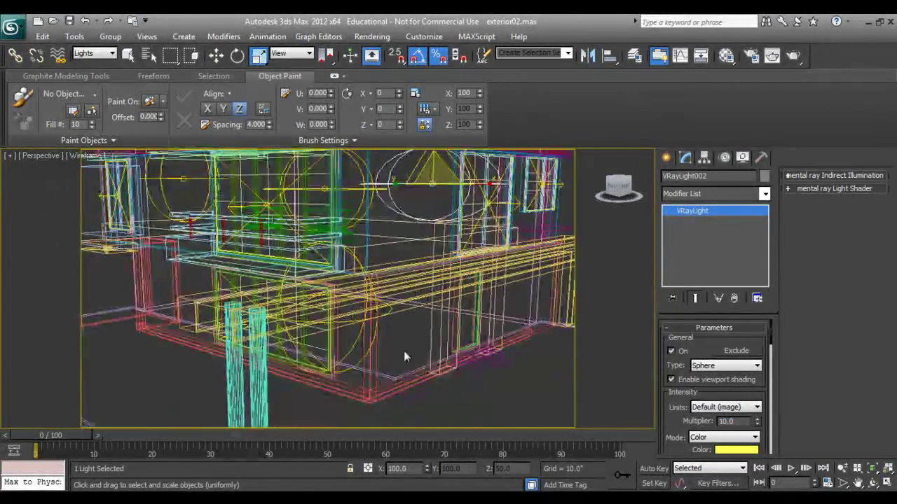
pyautogui.click(349, 351)
pyautogui.moveTo(331, 297); pyautogui.dragTo(330, 320)
pyautogui.write('10')
pyautogui.rightClick(415, 299)
pyautogui.click(433, 315)
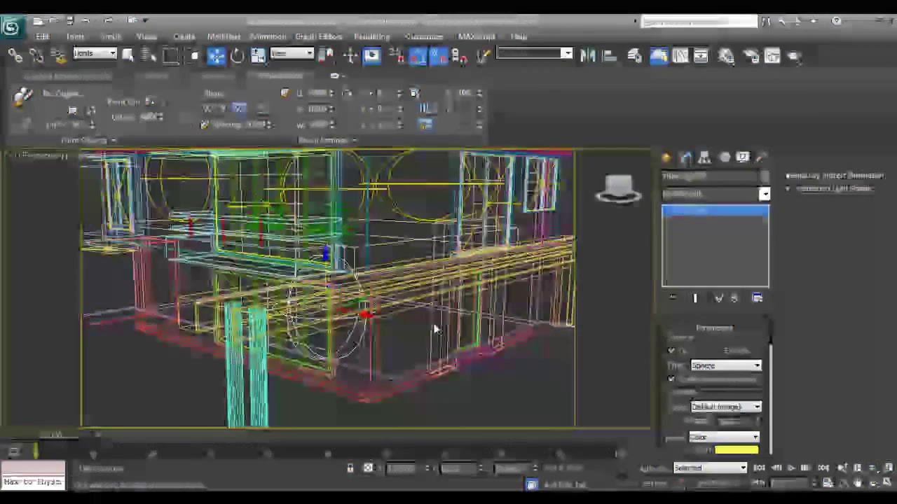
pyautogui.press('F3')
pyautogui.keyDown('alt'); pyautogui.moveTo(320, 339); pyautogui.dragTo(443, 383, button='middle'); pyautogui.keyUp('alt')
pyautogui.keyDown('alt'); pyautogui.moveTo(418, 350); pyautogui.dragTo(320, 381, button='middle'); pyautogui.keyUp('alt')
pyautogui.press('F3')
pyautogui.keyDown('alt'); pyautogui.moveTo(331, 339); pyautogui.dragTo(275, 343, button='middle'); pyautogui.keyUp('alt')
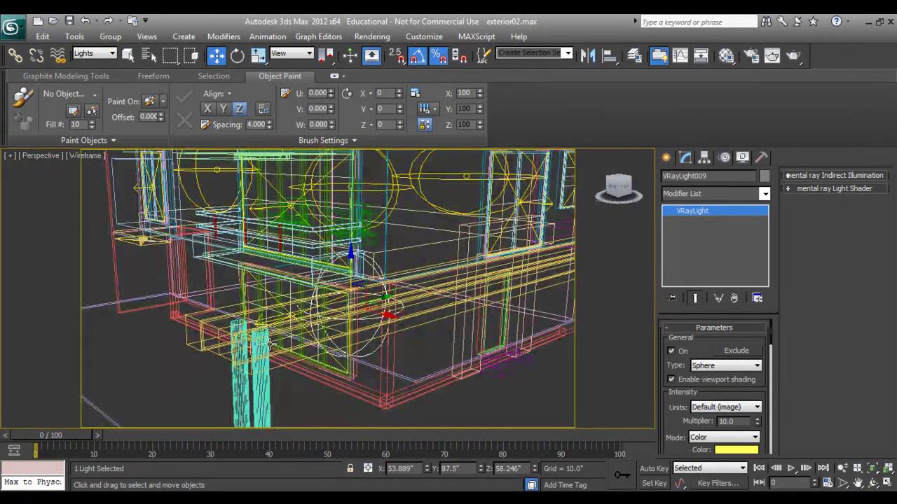
# Allow all object types to be selected again and select the brown beam structure in shaded view.
pyautogui.click(204, 329)
pyautogui.press('F3')
pyautogui.click(92, 53)
pyautogui.click(78, 65)
pyautogui.click(222, 337)
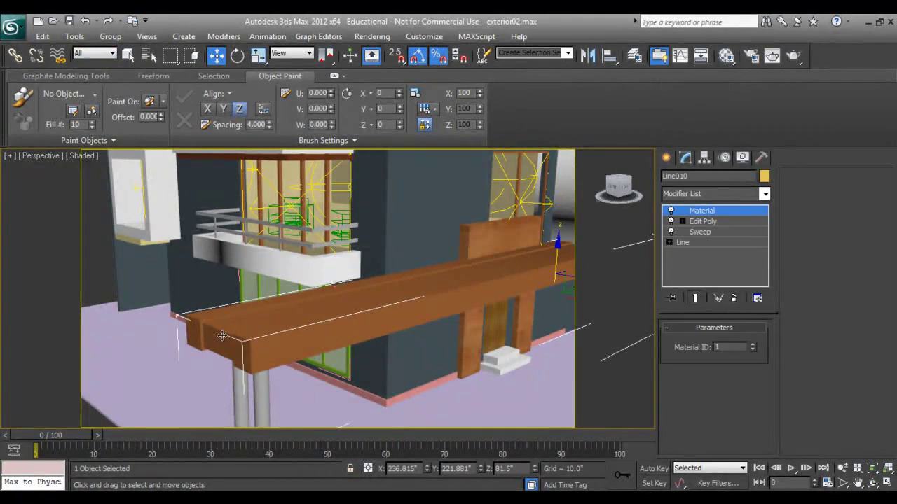
# Remove the Material modifier from the beam structure's modifier stack.
pyautogui.keyDown('alt'); pyautogui.moveTo(236, 382); pyautogui.dragTo(286, 322, button='middle'); pyautogui.keyUp('alt')
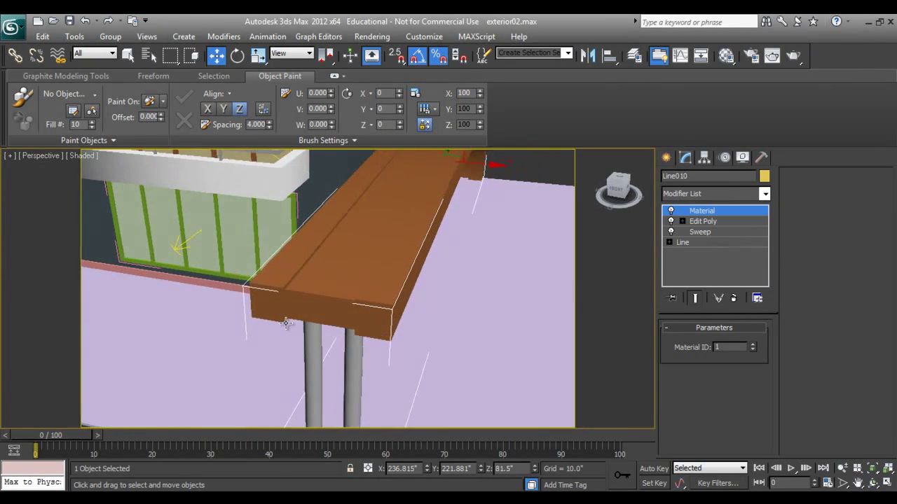
pyautogui.click(734, 299)
pyautogui.keyDown('alt'); pyautogui.moveTo(378, 288); pyautogui.dragTo(392, 318, button='middle'); pyautogui.keyUp('alt')
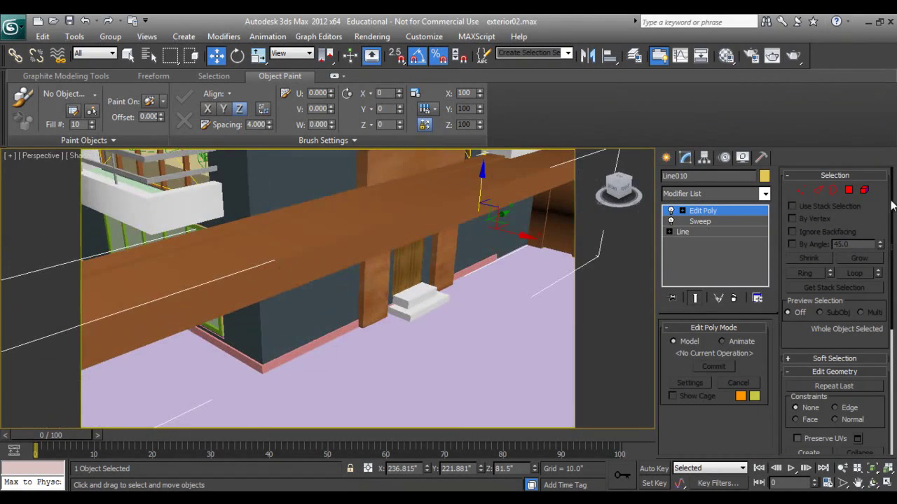
# Select the polygons of the recessed middle board at polygon level and assign them material ID 2.
pyautogui.click(848, 194)
pyautogui.moveTo(235, 285); pyautogui.dragTo(366, 335, button='middle')
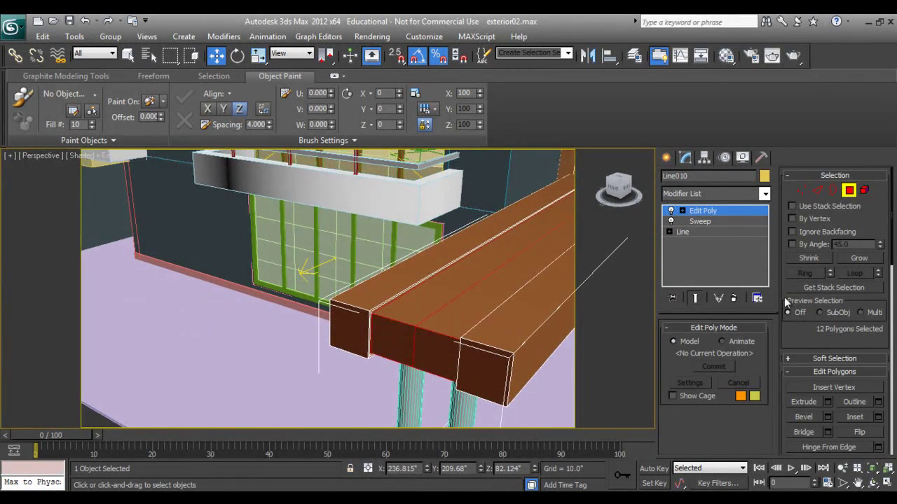
pyautogui.press('F2')
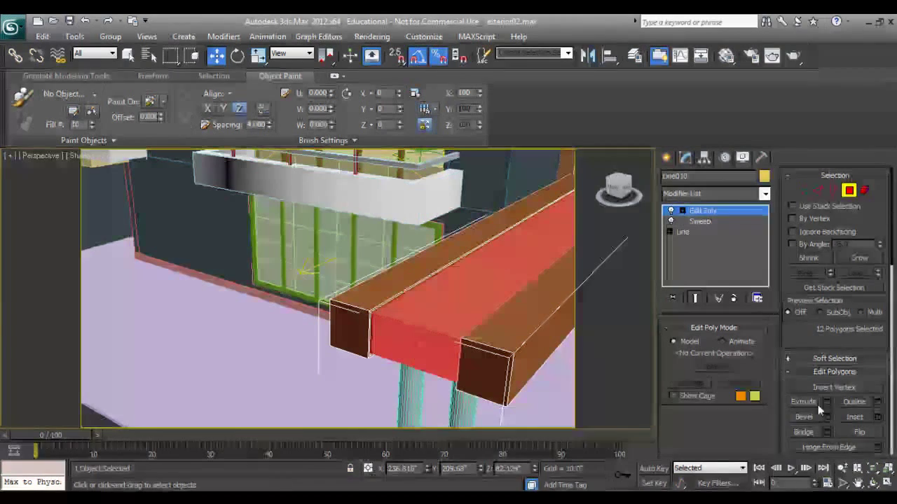
pyautogui.scroll(-3, 801, 330)
pyautogui.scroll(-10, 833, 382)
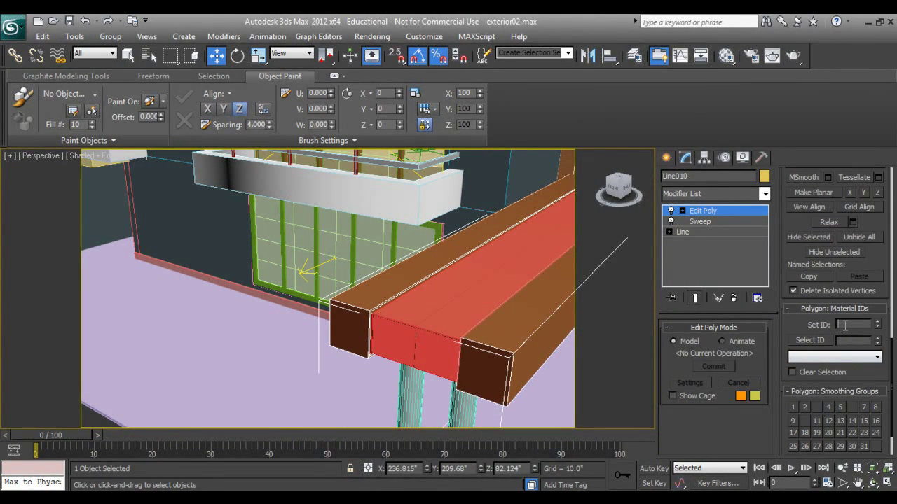
pyautogui.press('Return')
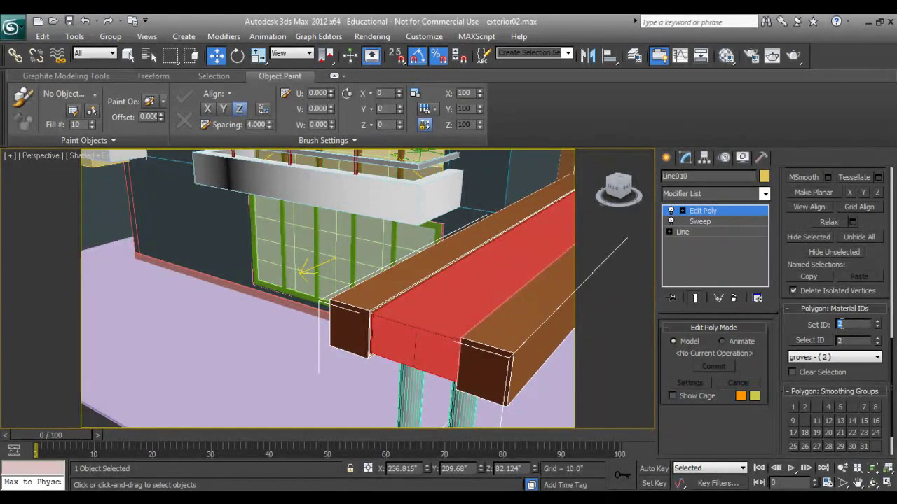
# Invert the polygon selection to the outer boards, assign their material ID and leave polygon editing.
pyautogui.click(42, 37)
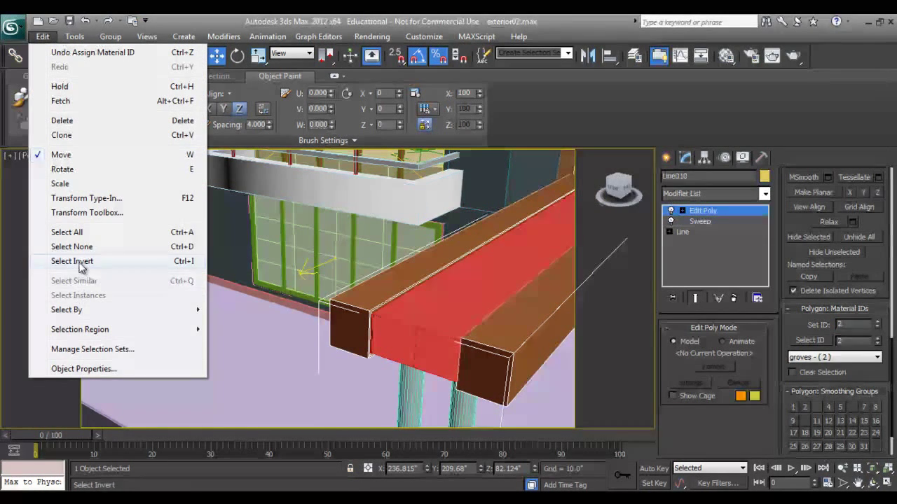
pyautogui.click(72, 261)
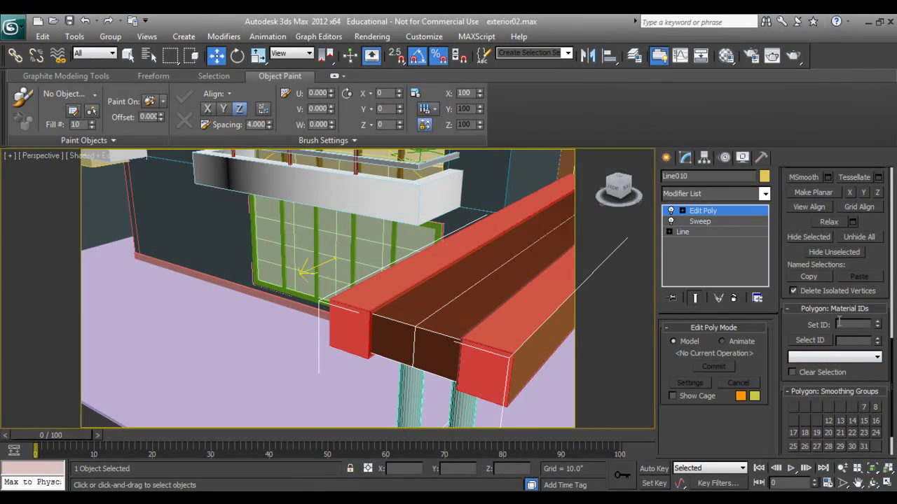
pyautogui.click(667, 158)
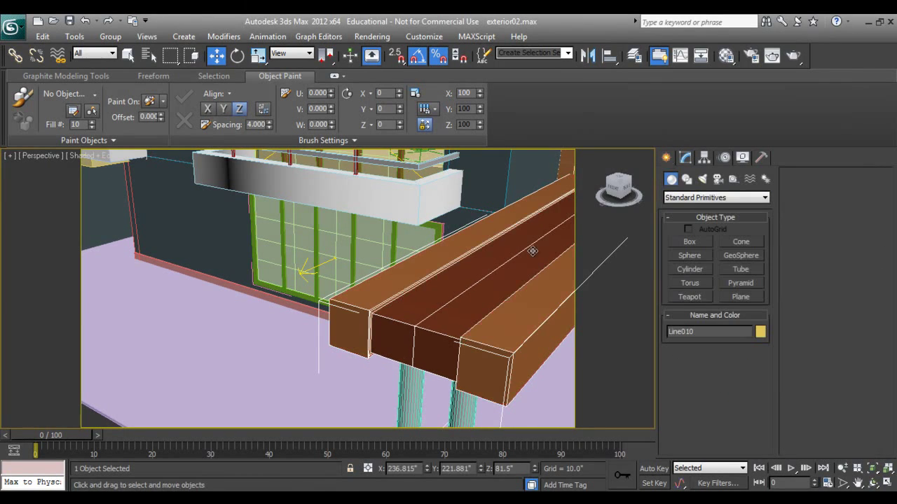
# Turn an unused sample material into a Multi/Sub-Object material, discarding the old material.
pyautogui.keyDown('alt'); pyautogui.moveTo(418, 295); pyautogui.dragTo(368, 320, button='middle'); pyautogui.keyUp('alt')
pyautogui.press('m')
pyautogui.click(474, 171)
pyautogui.click(624, 266)
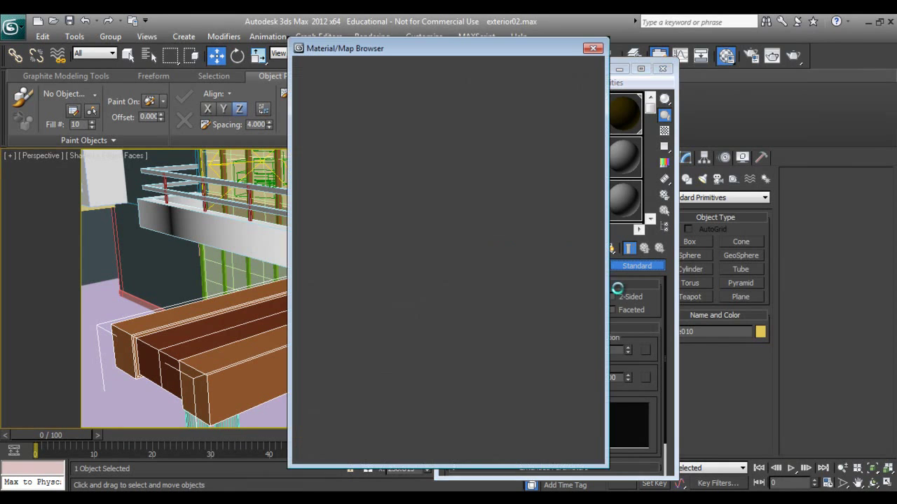
pyautogui.click(327, 154)
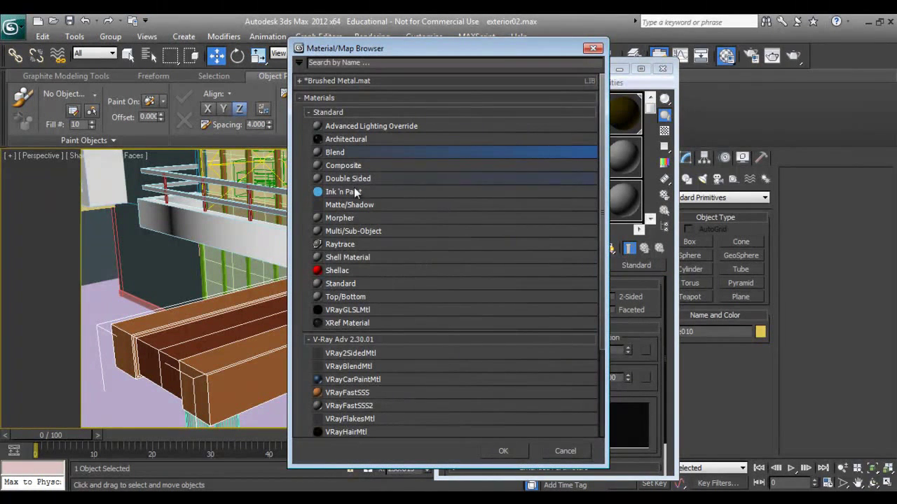
pyautogui.click(357, 232)
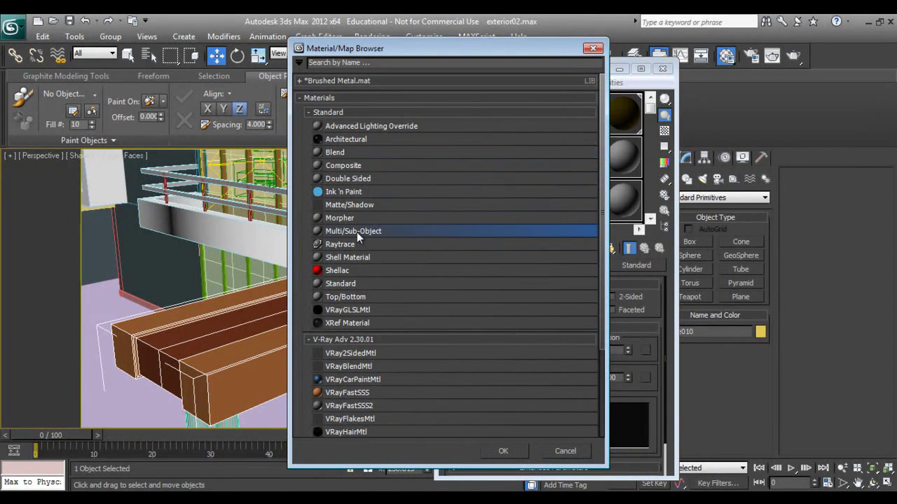
pyautogui.click(502, 451)
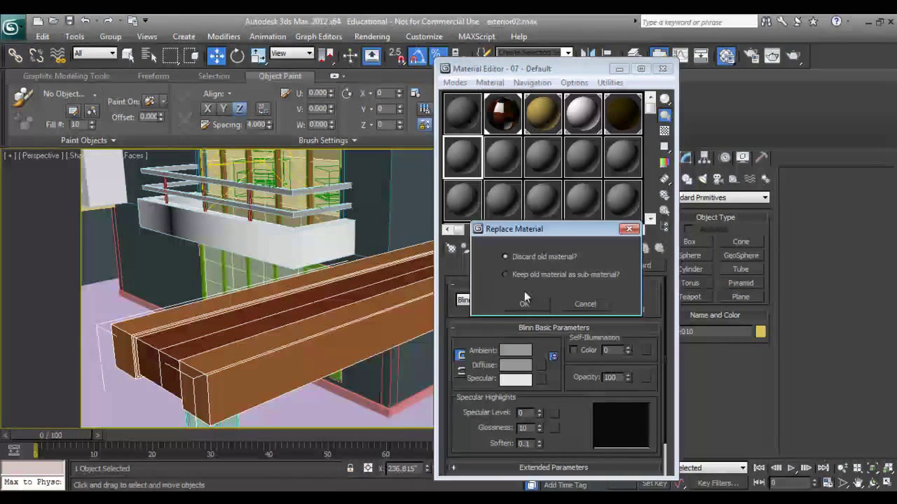
pyautogui.click(524, 303)
# Reduce the Multi/Sub-Object material to two sub-materials.
pyautogui.click(602, 308)
pyautogui.click(602, 307)
pyautogui.click(603, 308)
pyautogui.click(602, 307)
pyautogui.click(602, 307)
pyautogui.click(603, 308)
pyautogui.click(601, 308)
pyautogui.click(602, 308)
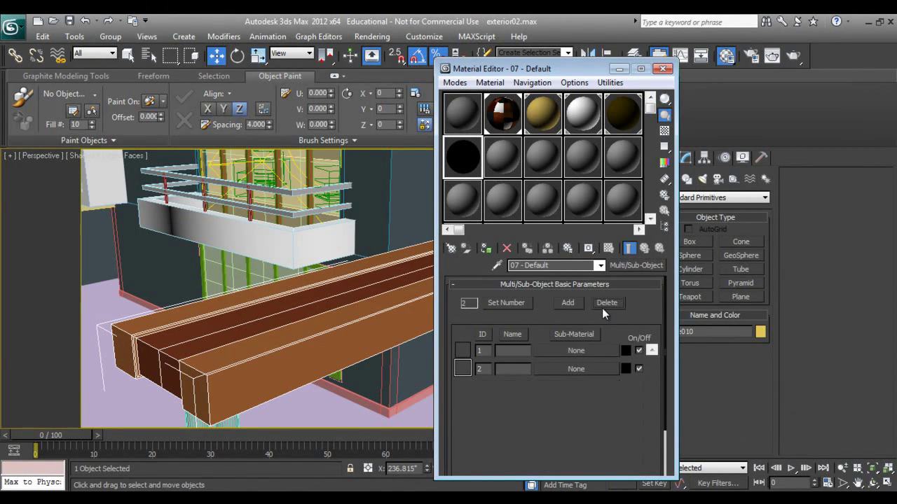
# Make the sub-material for ID 1 a VRayMtl.
pyautogui.click(581, 350)
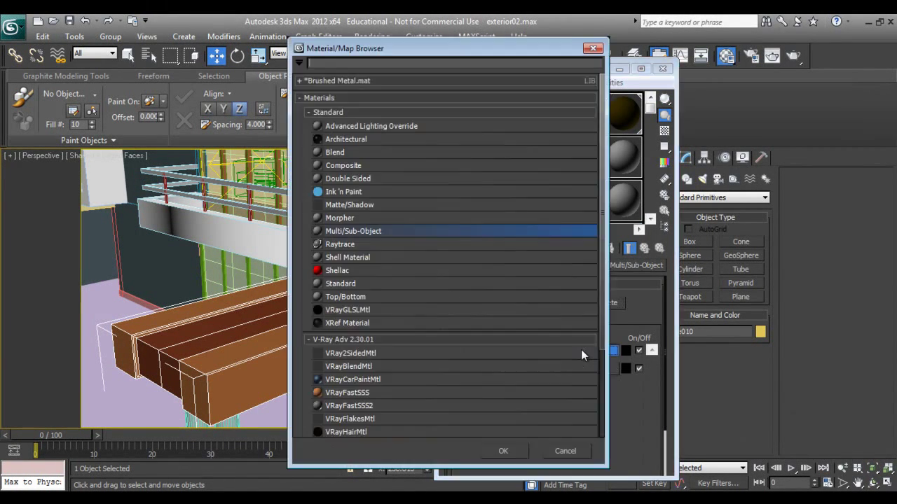
pyautogui.click(347, 365)
pyautogui.click(350, 419)
pyautogui.scroll(-1, 350, 399)
pyautogui.click(346, 401)
pyautogui.click(346, 427)
pyautogui.click(499, 451)
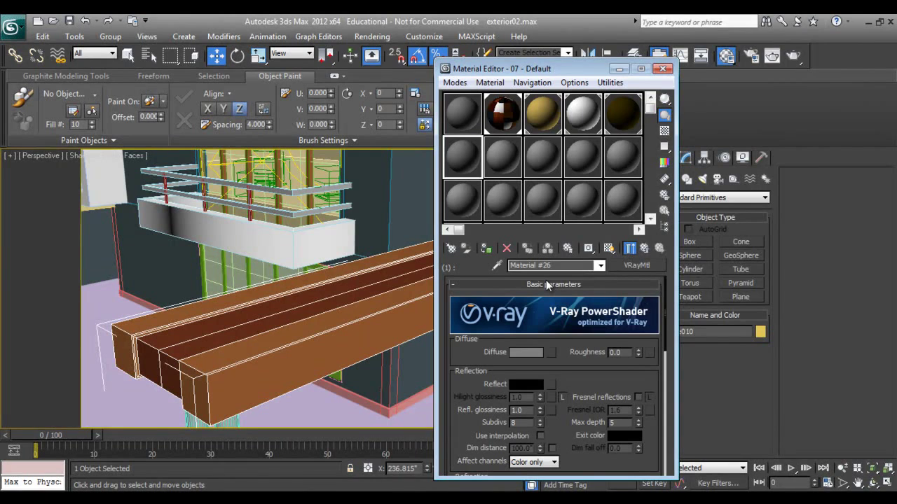
# Return to the parent material and copy the ID 1 V-Ray sub-material into the empty ID 2 slot.
pyautogui.moveTo(527, 68); pyautogui.dragTo(533, 59)
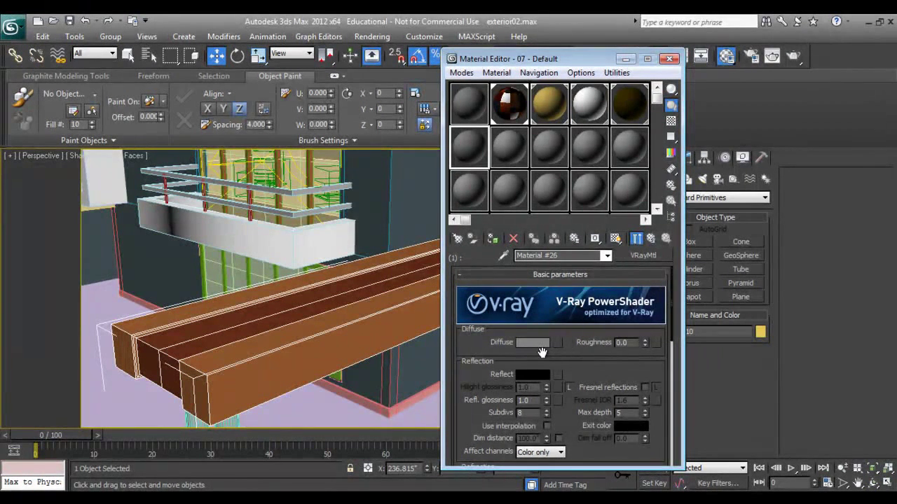
pyautogui.click(628, 255)
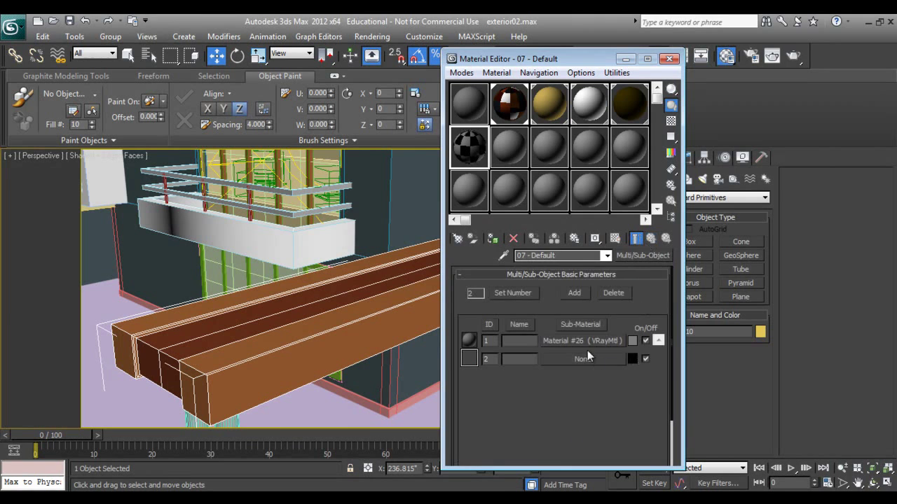
pyautogui.moveTo(586, 357); pyautogui.dragTo(584, 355)
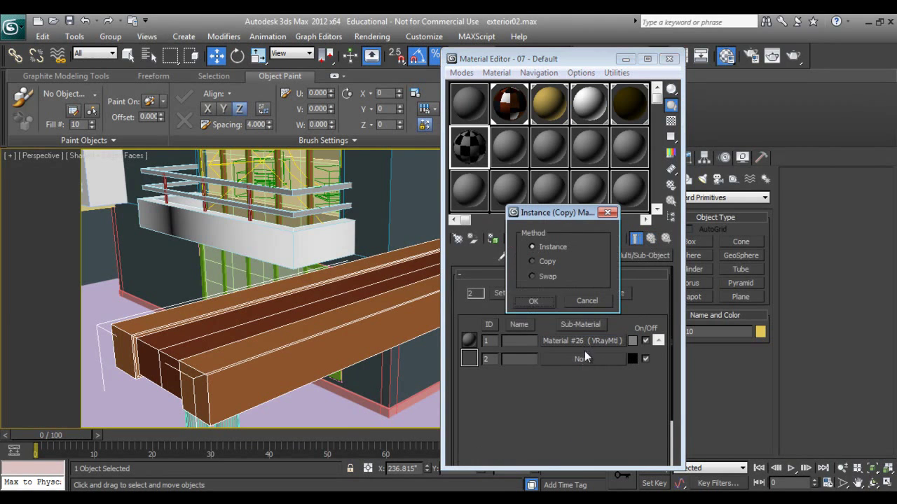
pyautogui.click(533, 301)
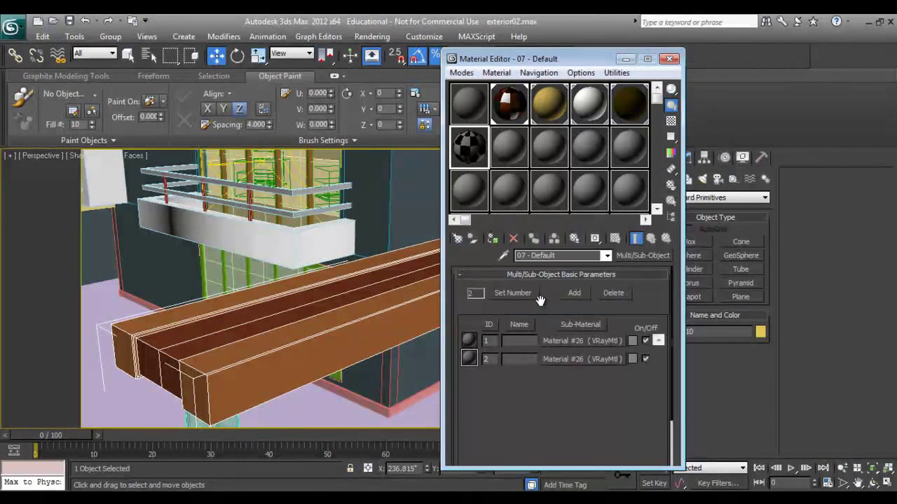
# Assign the material to the beam structure and set the ID 1 sub-material's diffuse colour to light orange.
pyautogui.click(577, 342)
pyautogui.scroll(-1, 574, 363)
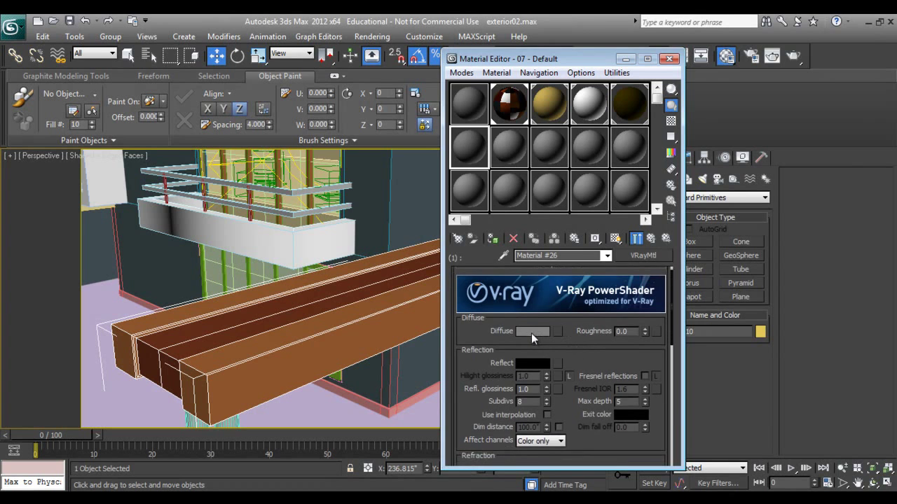
pyautogui.click(533, 332)
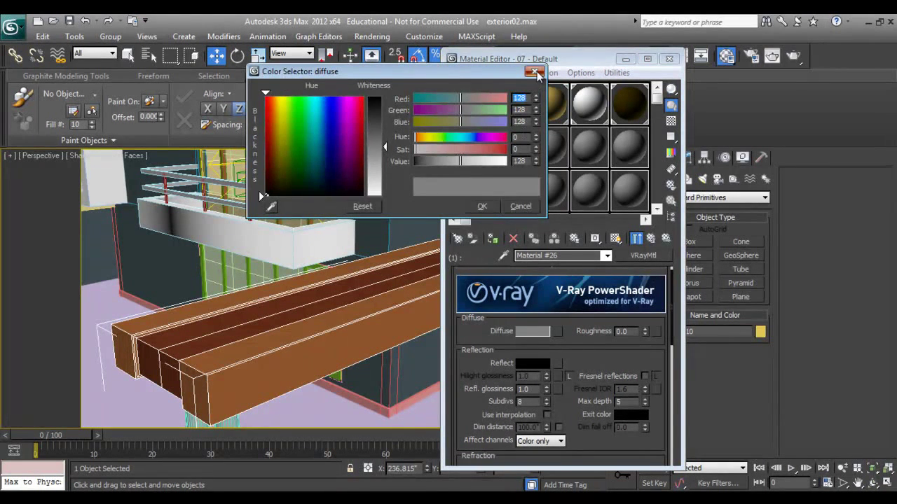
pyautogui.click(535, 72)
pyautogui.click(493, 238)
pyautogui.click(532, 331)
pyautogui.moveTo(342, 149)
pyautogui.mouseDown()
pyautogui.moveTo(317, 115)
pyautogui.moveTo(273, 114)
pyautogui.mouseUp()
pyautogui.click(470, 206)
# Load archmodels_26_texture_6.jpg as the ID 1 sub-material's diffuse map and add a UVW Map modifier to the beam structure.
pyautogui.click(558, 331)
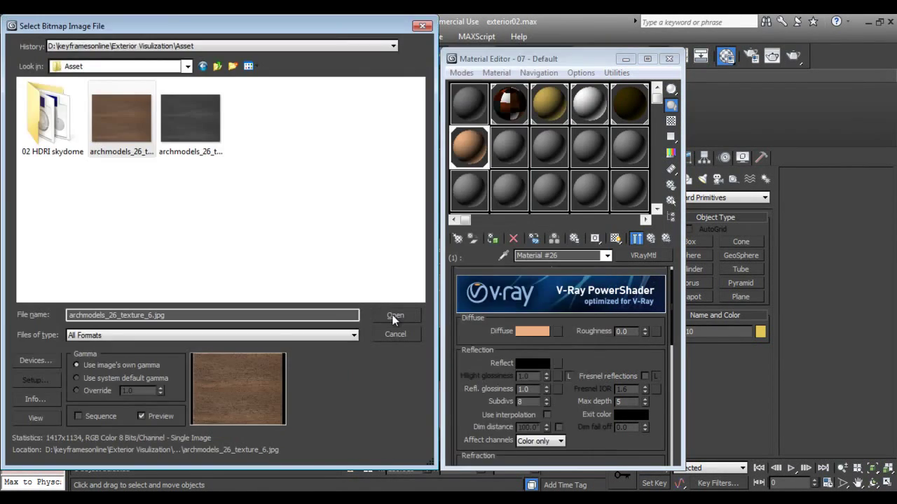
pyautogui.click(394, 314)
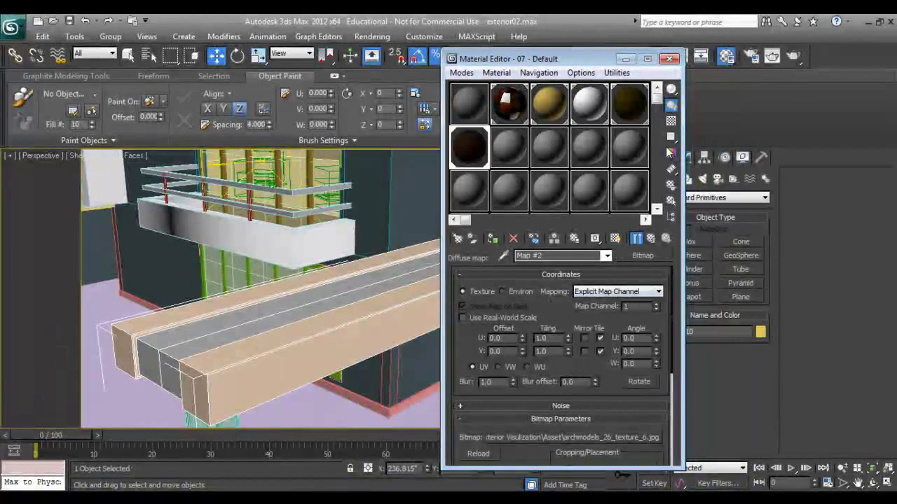
pyautogui.moveTo(581, 59); pyautogui.dragTo(500, 63)
pyautogui.click(692, 160)
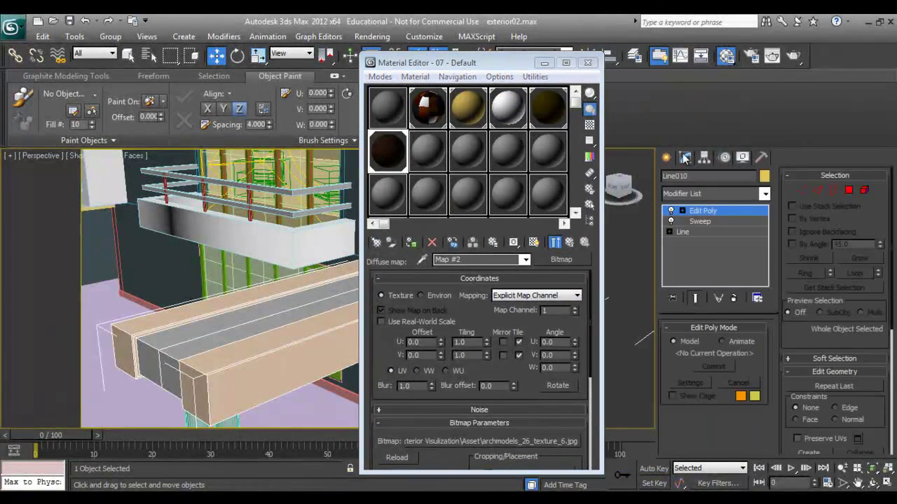
pyautogui.click(711, 193)
pyautogui.press('u')
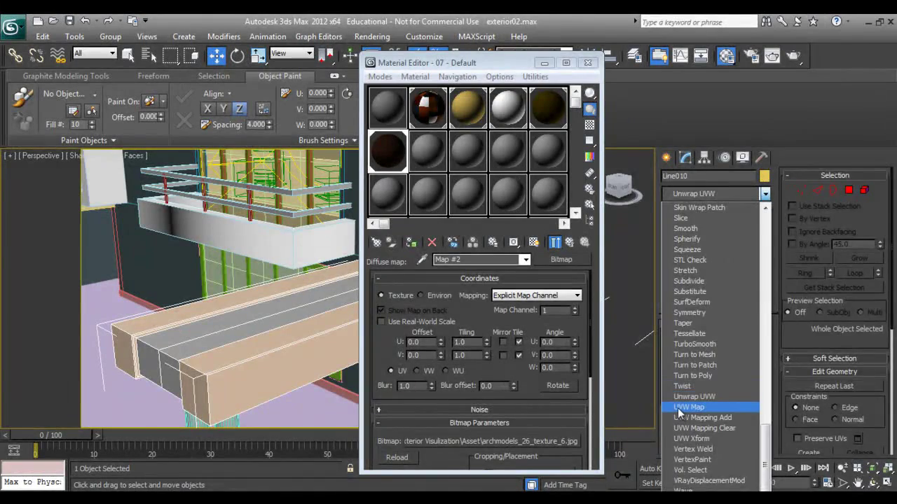
pyautogui.click(678, 408)
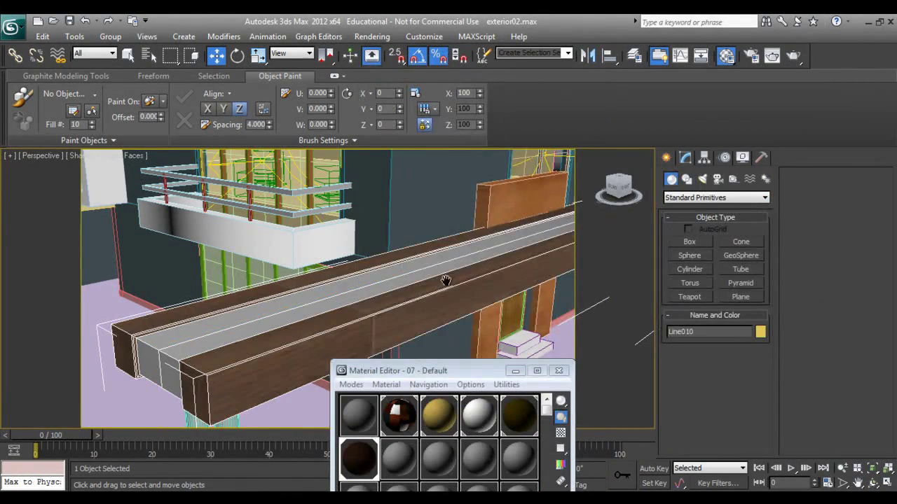
# Set the white ID 2 sub-material's reflection glossiness to 0.8 and close the Material Editor.
pyautogui.scroll(-10, 446, 280)
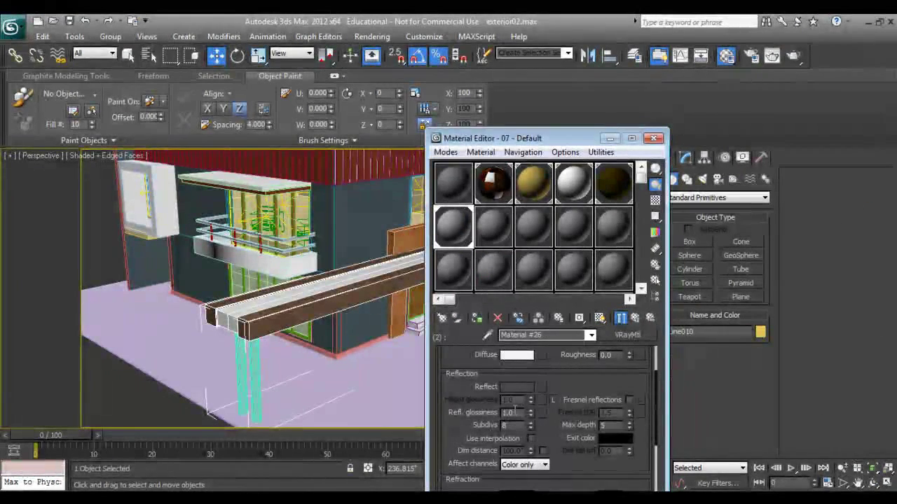
pyautogui.doubleClick(510, 413)
pyautogui.write('.8')
pyautogui.press('Return')
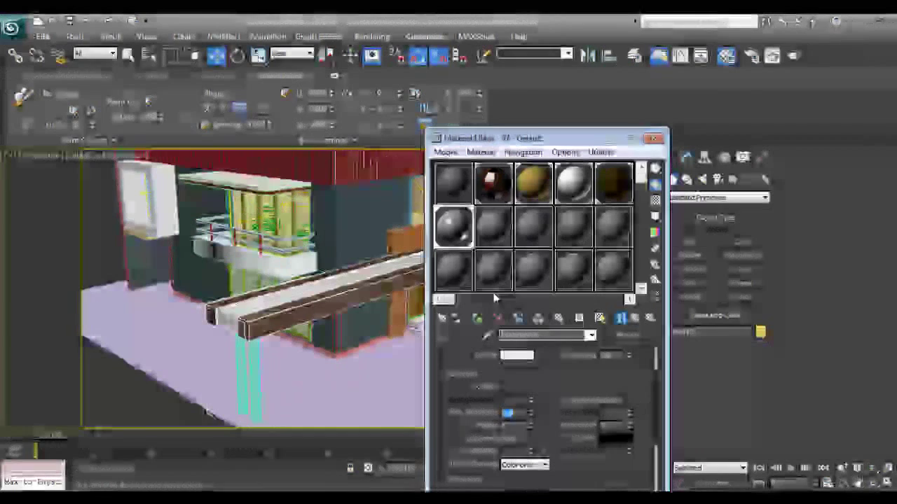
pyautogui.click(655, 202)
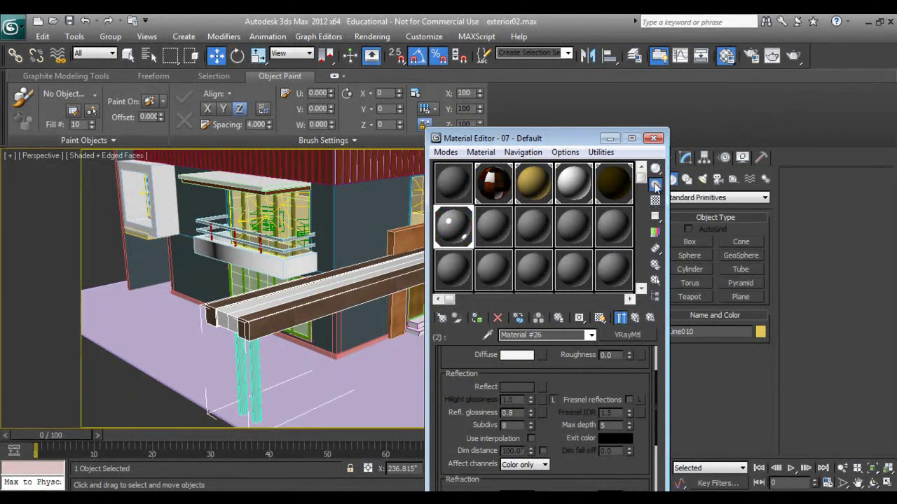
pyautogui.click(653, 138)
# Create a sphere of about 1276" radius around the whole house in top view.
pyautogui.keyDown('alt'); pyautogui.moveTo(249, 348); pyautogui.dragTo(480, 331, button='middle'); pyautogui.keyUp('alt')
pyautogui.scroll(-3, 353, 335)
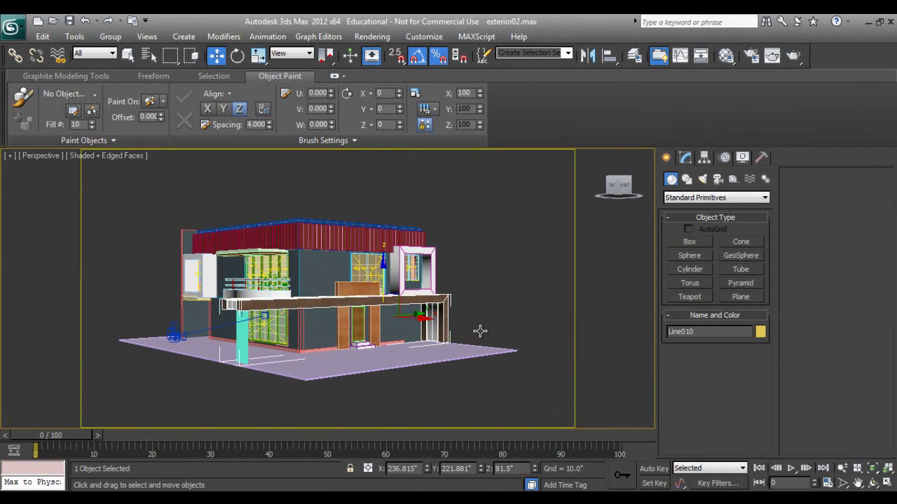
pyautogui.keyDown('alt'); pyautogui.moveTo(310, 307); pyautogui.dragTo(305, 358, button='middle'); pyautogui.keyUp('alt')
pyautogui.press('t')
pyautogui.scroll(-6, 351, 303)
pyautogui.click(694, 257)
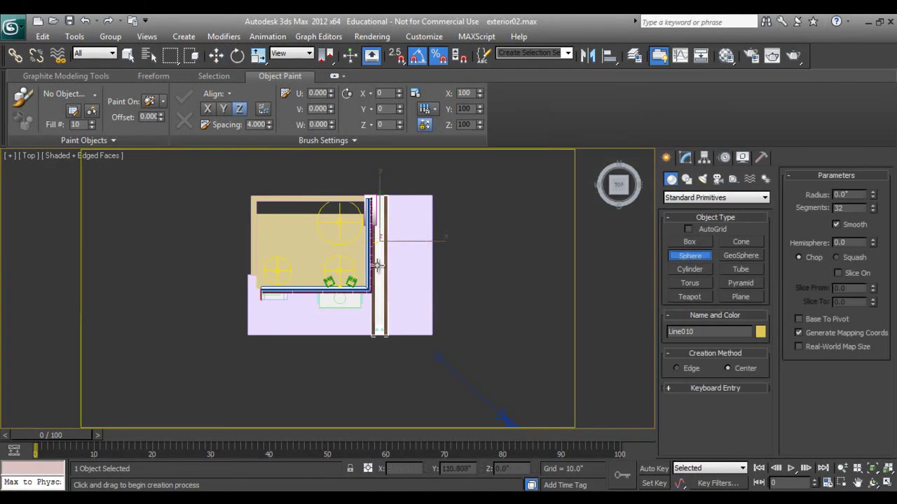
pyautogui.moveTo(328, 266); pyautogui.dragTo(438, 434)
pyautogui.scroll(-3, 397, 340)
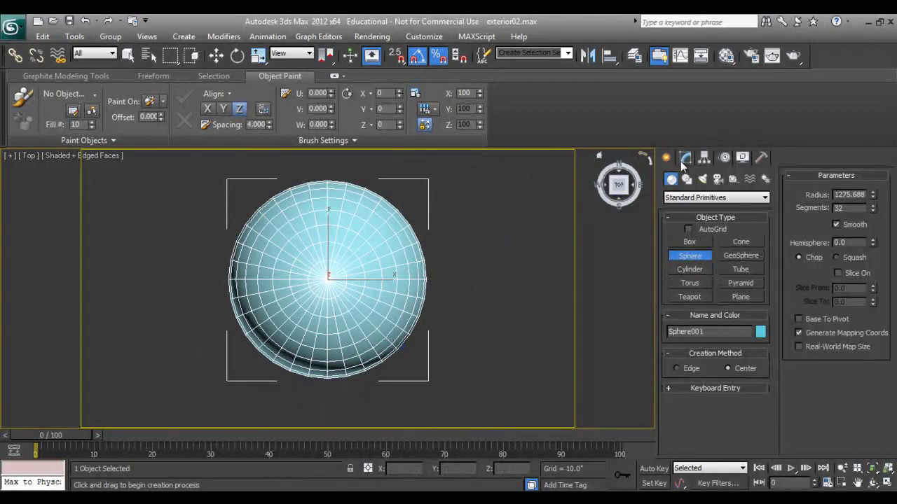
# Show the top view in wireframe and increase the sphere's radius.
pyautogui.press('w')
pyautogui.press('F3')
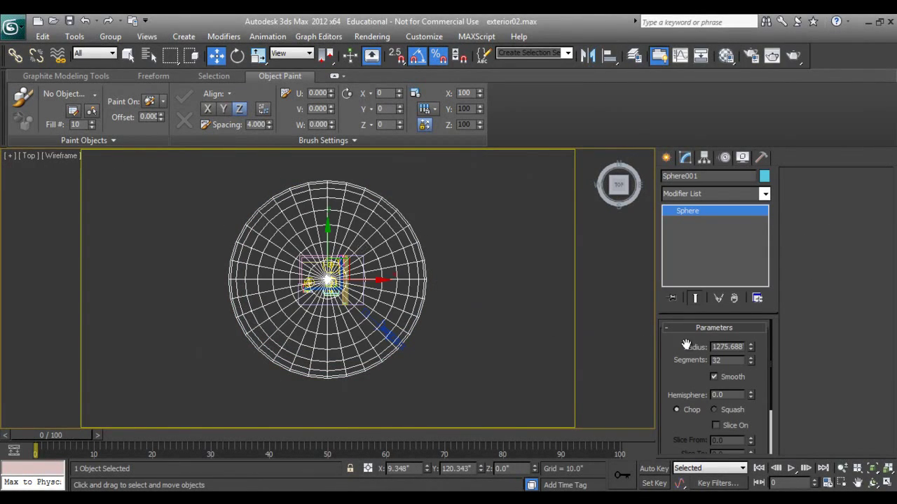
pyautogui.moveTo(750, 345); pyautogui.dragTo(739, 295)
# Add an Edit Poly modifier to the sphere and show it in left view.
pyautogui.rightClick(452, 294)
pyautogui.press('Escape')
pyautogui.press('l')
pyautogui.moveTo(421, 310); pyautogui.dragTo(423, 284, button='middle')
pyautogui.click(692, 194)
pyautogui.scroll(-10, 692, 273)
pyautogui.click(690, 234)
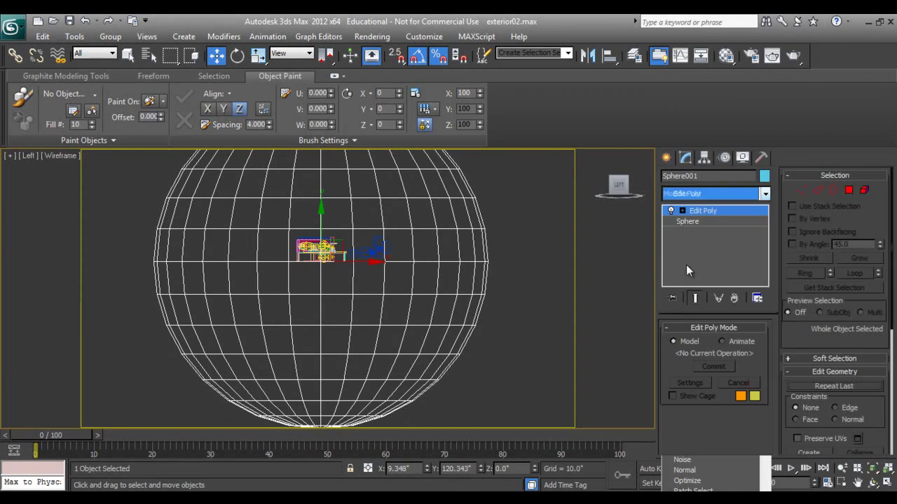
# Select all polygons of the sphere's lower half and delete them, leaving a dome over the house.
pyautogui.click(848, 191)
pyautogui.moveTo(464, 404); pyautogui.dragTo(471, 355, button='middle')
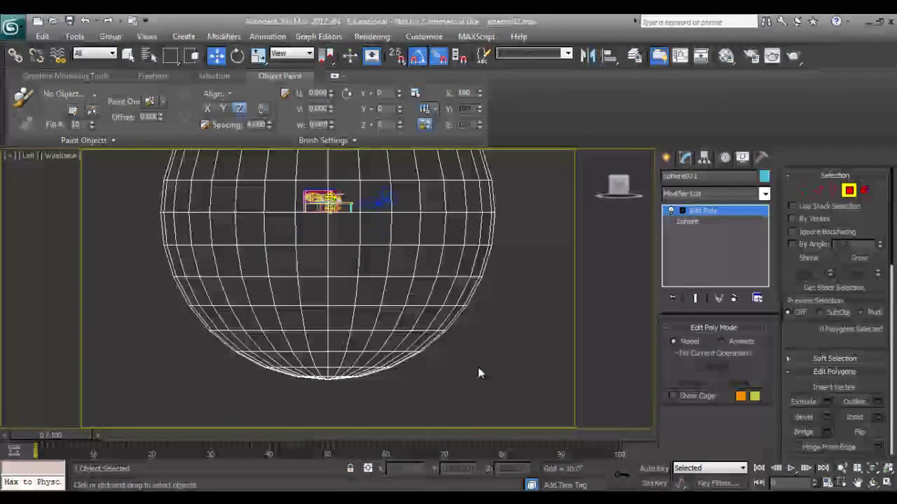
pyautogui.moveTo(138, 256); pyautogui.dragTo(128, 237)
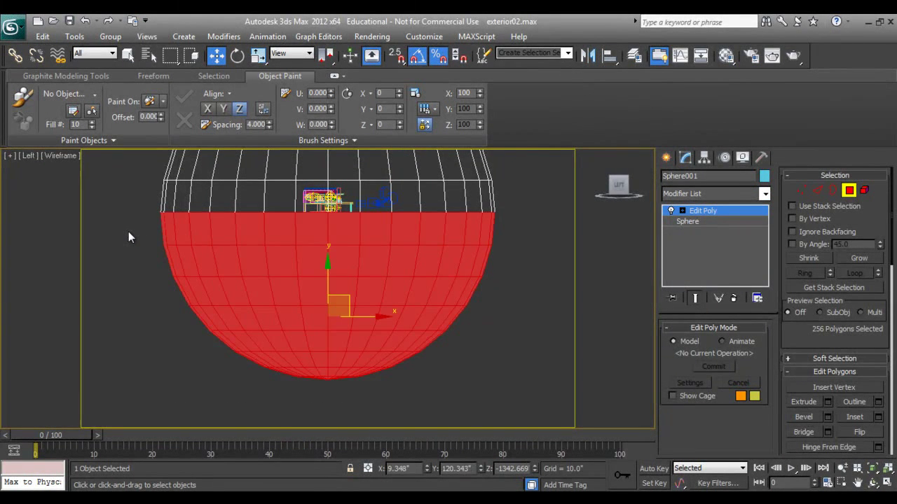
pyautogui.press('Delete')
pyautogui.moveTo(344, 279); pyautogui.dragTo(340, 320, button='middle')
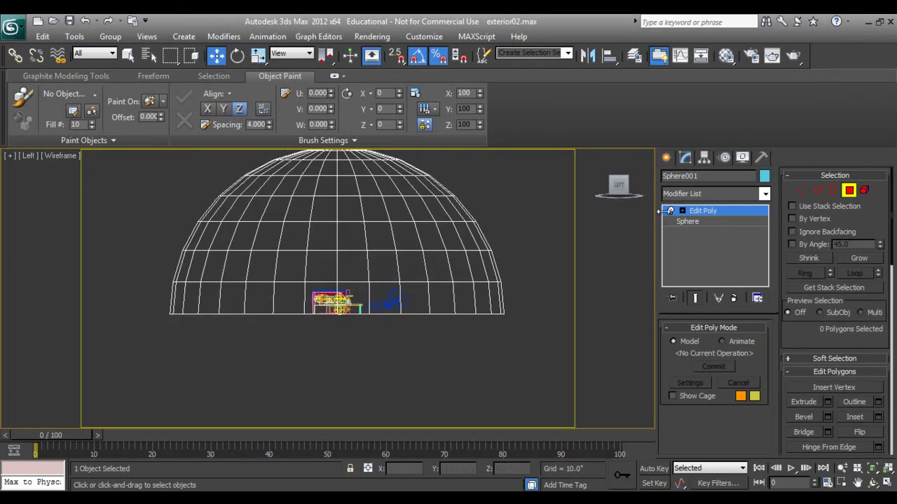
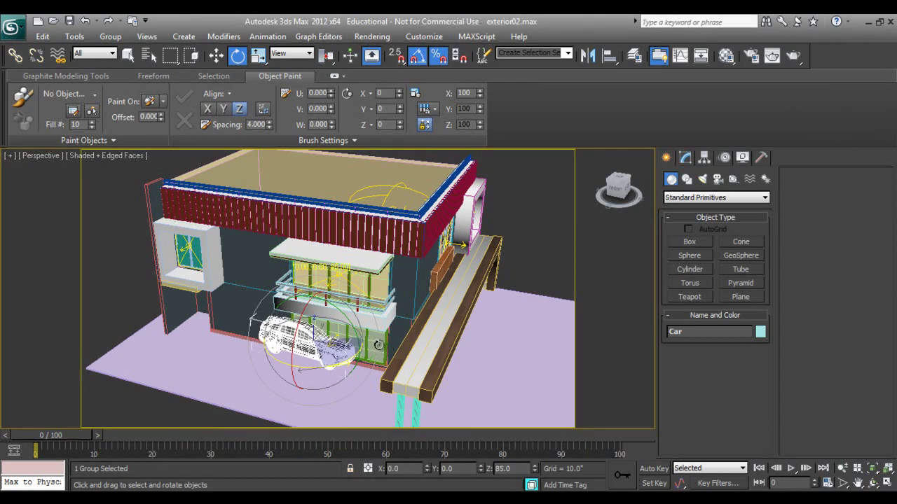
# Move the Car group in front of the green-framed ground-floor glazing, to about X 112", Y -86", Z 37".
pyautogui.press('w')
pyautogui.keyDown('alt'); pyautogui.moveTo(365, 348); pyautogui.dragTo(336, 328, button='middle'); pyautogui.keyUp('alt')
pyautogui.moveTo(337, 328); pyautogui.dragTo(287, 351)
pyautogui.keyDown('alt'); pyautogui.moveTo(288, 351); pyautogui.dragTo(321, 345, button='middle'); pyautogui.keyUp('alt')
pyautogui.moveTo(316, 368); pyautogui.dragTo(349, 385)
pyautogui.press('z')
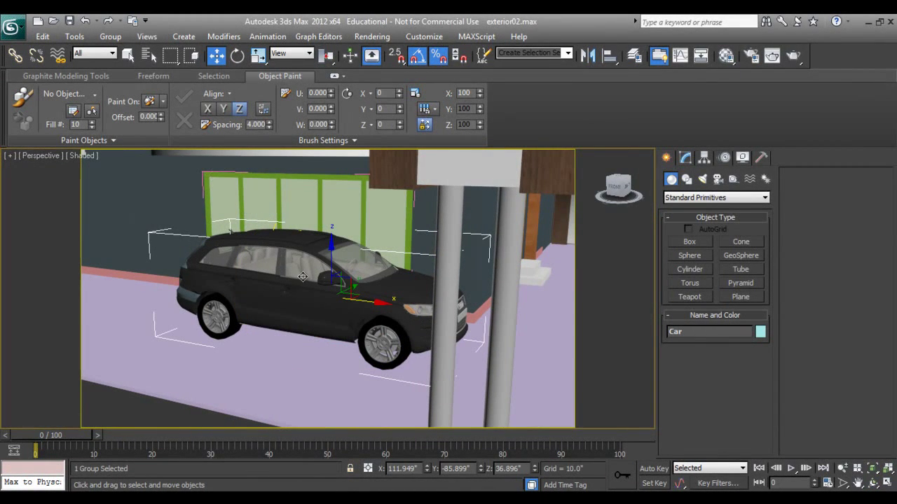
pyautogui.scroll(5, 246, 328)
pyautogui.scroll(-8, 246, 328)
pyautogui.press('z')
# Open the Car group, select its part Audi_Q7-PART3 and inspect it in wireframe.
pyautogui.click(110, 37)
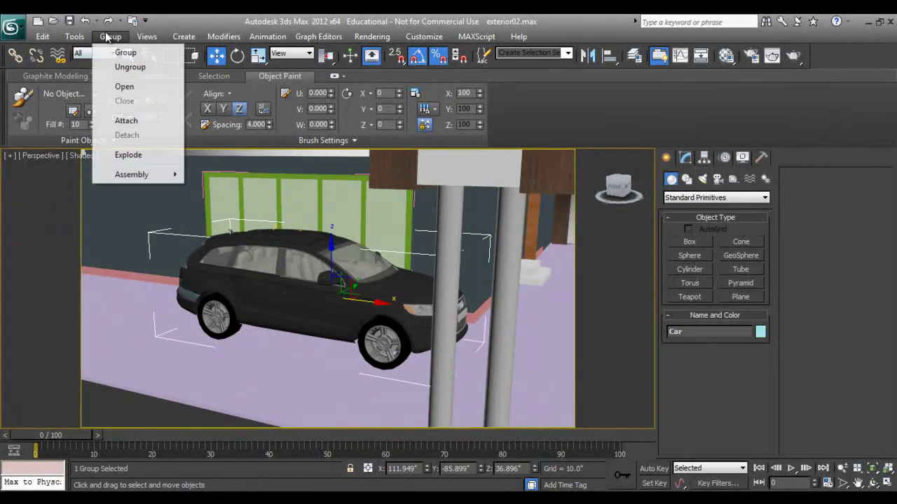
pyautogui.click(124, 87)
pyautogui.click(256, 312)
pyautogui.press('F3')
pyautogui.press('F3')
pyautogui.press('F3')
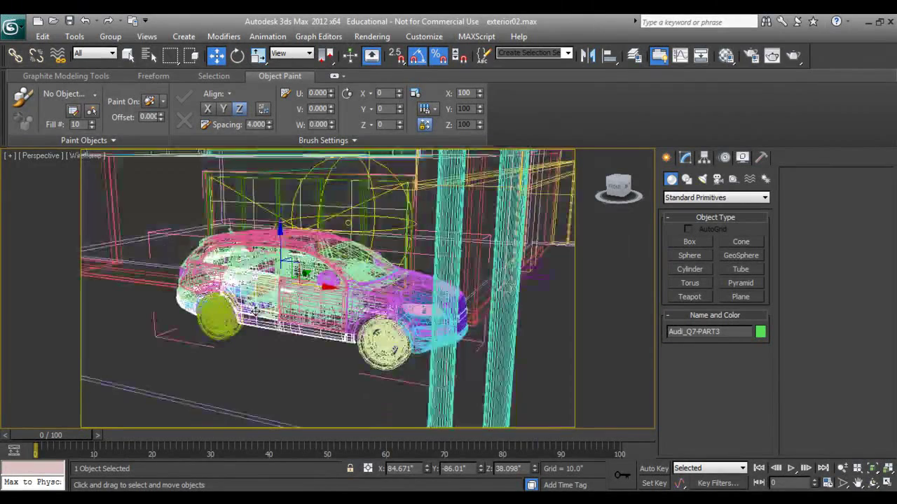
# Select the car body part Audi_Q7-PART6 and turn the unused material 13 - Default into a VRayCarPaintMtl.
pyautogui.press('alt')
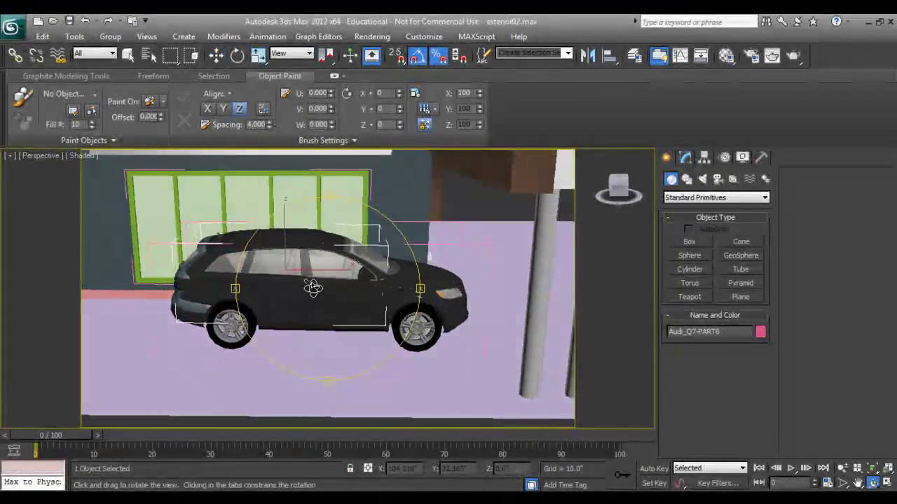
pyautogui.rightClick(316, 290)
pyautogui.press('m')
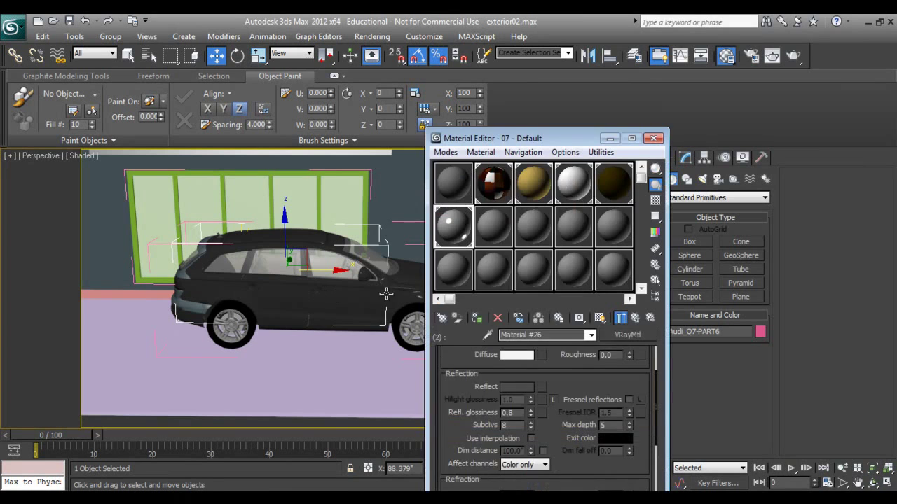
pyautogui.click(464, 275)
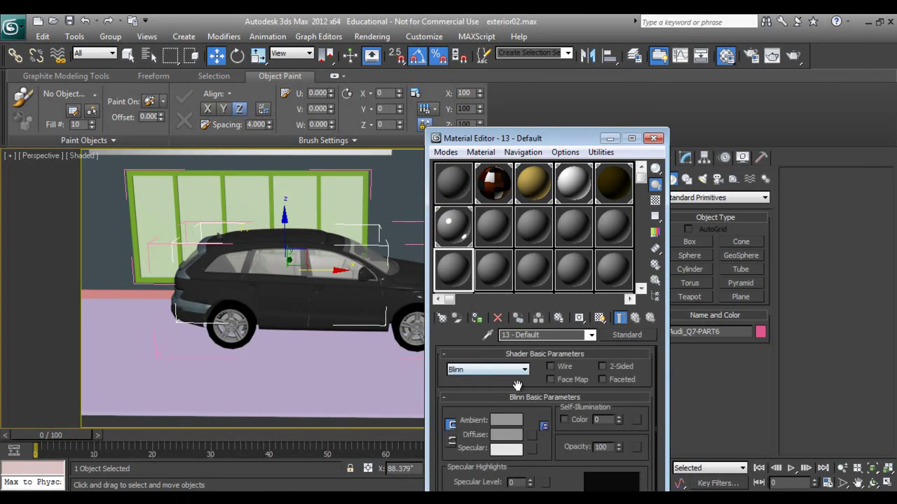
pyautogui.click(616, 335)
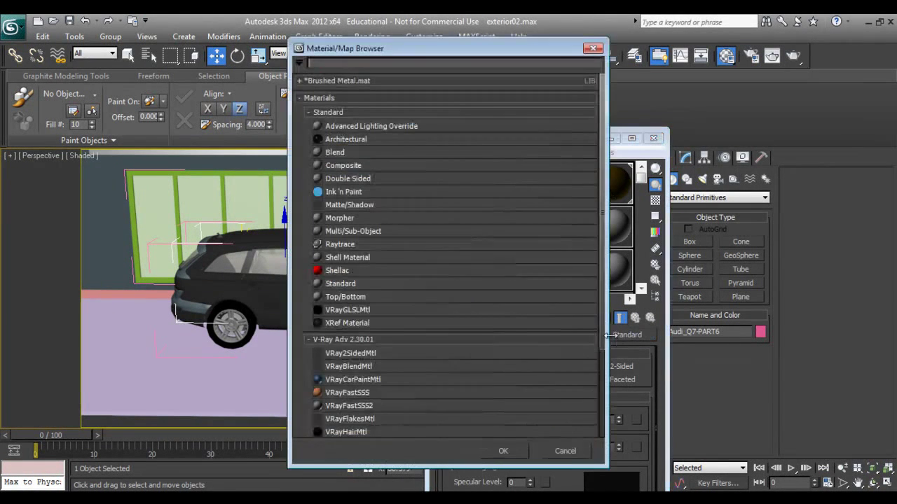
pyautogui.scroll(-1, 372, 382)
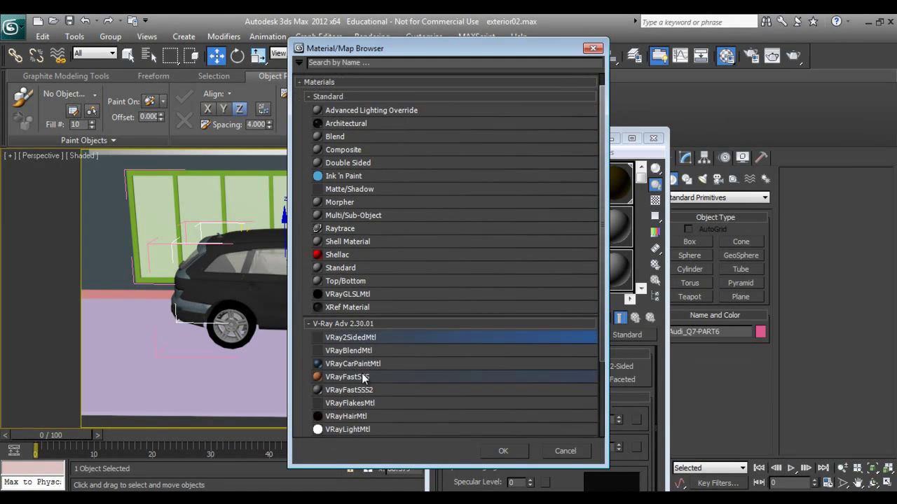
pyautogui.click(364, 363)
pyautogui.click(500, 451)
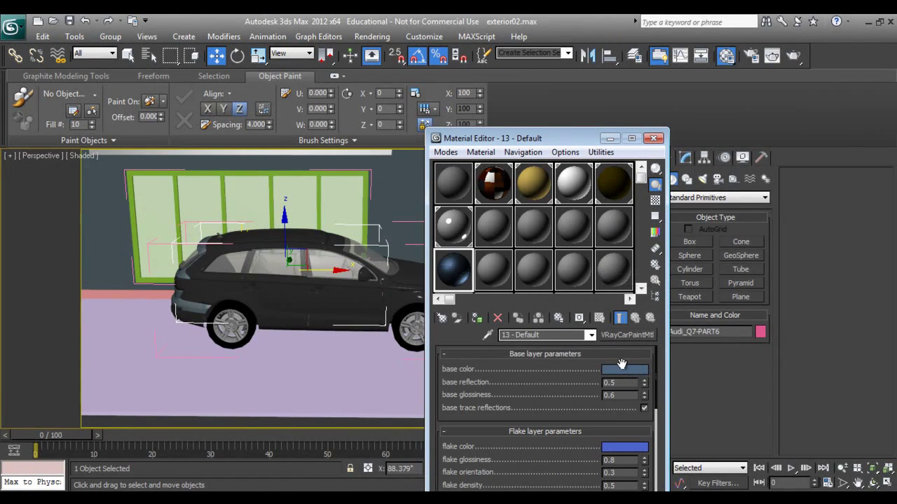
# Set the car paint material's base color to pure red.
pyautogui.click(621, 369)
pyautogui.moveTo(336, 160); pyautogui.dragTo(373, 96)
pyautogui.click(499, 206)
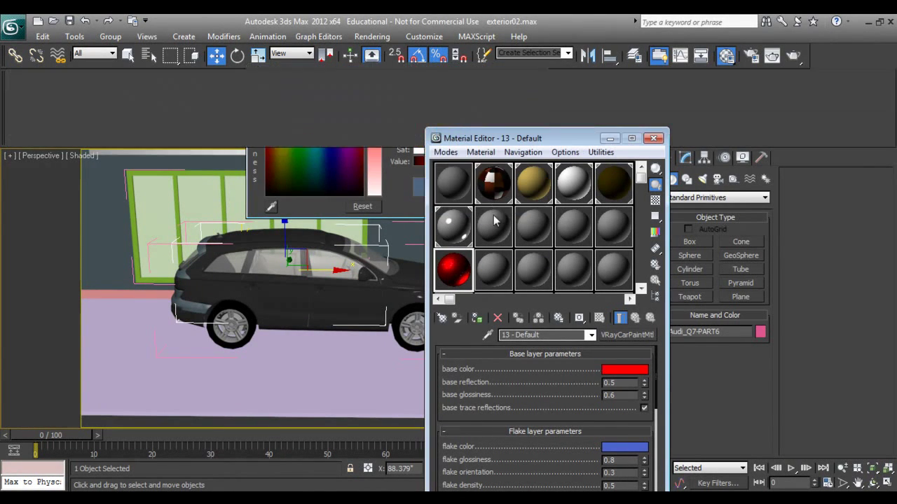
# Set the car paint's flake color to white and its flake density to 0.3.
pyautogui.click(625, 448)
pyautogui.moveTo(331, 125); pyautogui.dragTo(266, 201)
pyautogui.moveTo(385, 153); pyautogui.dragTo(385, 197)
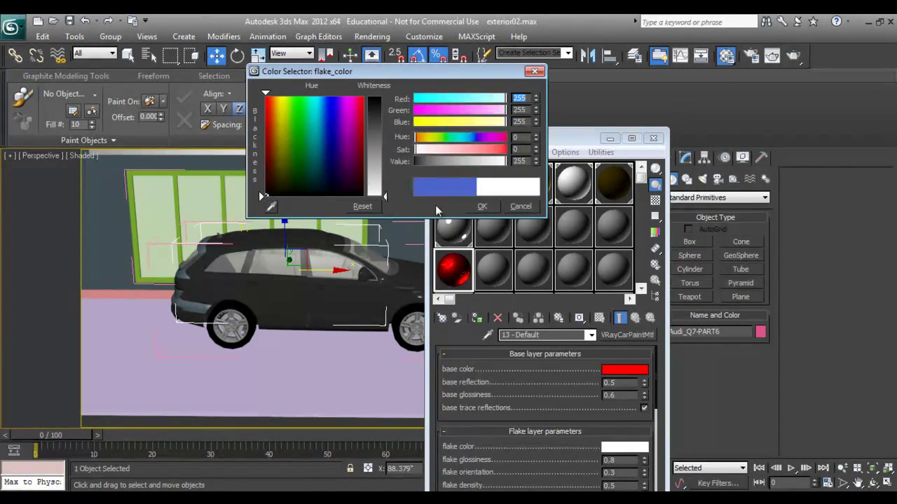
pyautogui.click(481, 206)
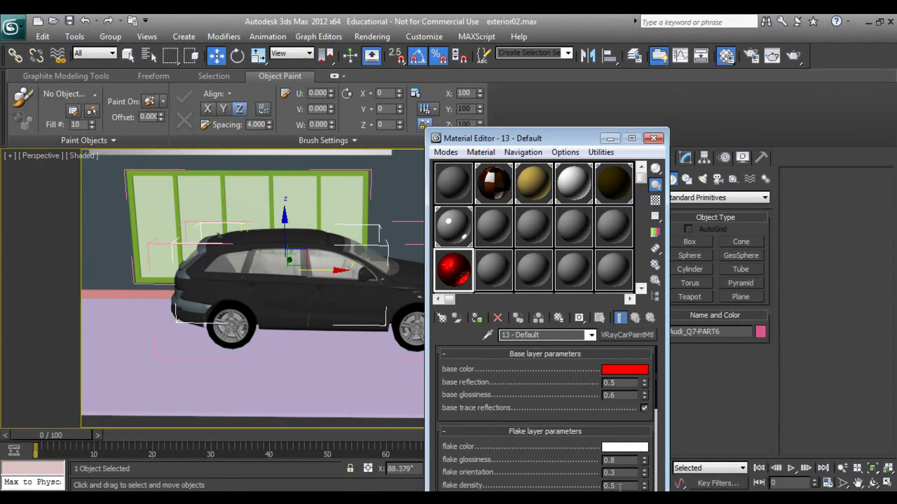
pyautogui.write('0.3')
pyautogui.press('Return')
# Assign the red car paint material to Audi_Q7-PART6, Audi_Q7-PART3 and the car's front body section.
pyautogui.click(477, 318)
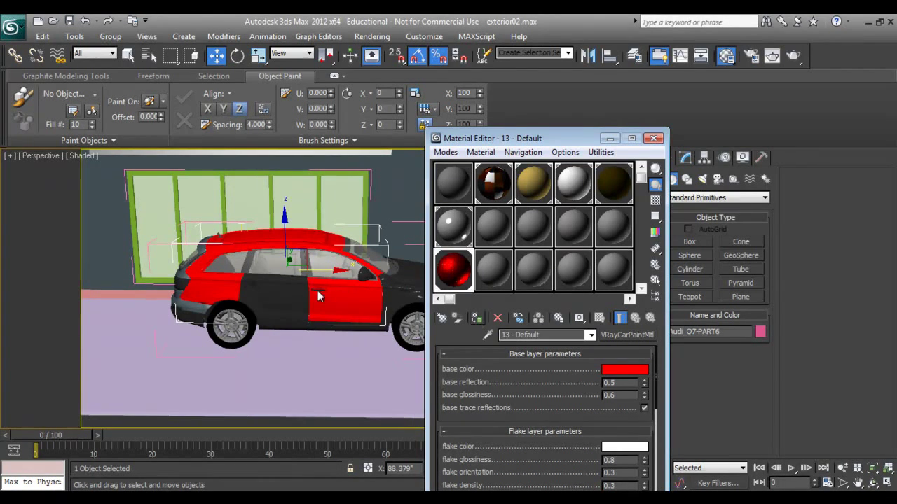
pyautogui.click(348, 304)
pyautogui.click(476, 319)
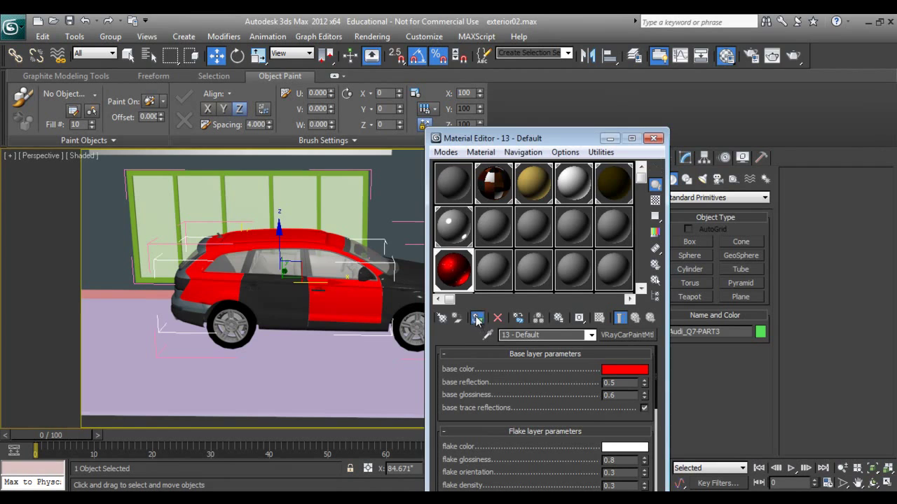
pyautogui.click(407, 295)
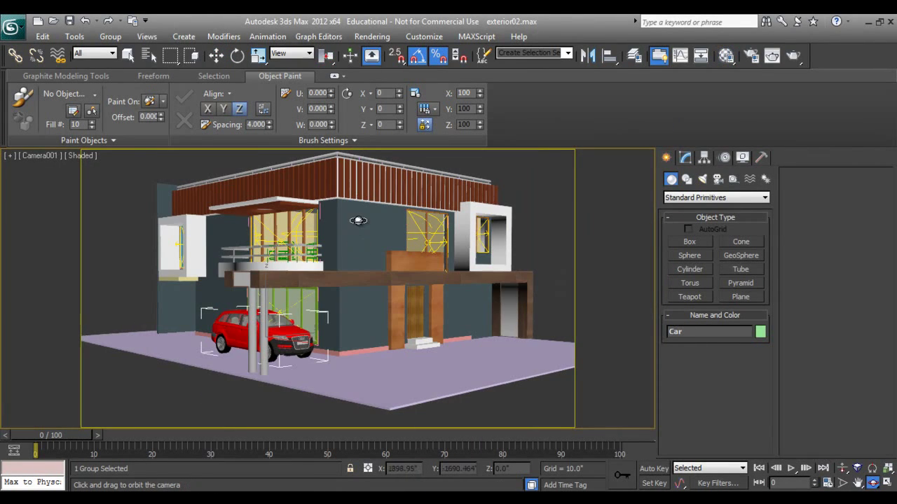
# Scale the Car group up slightly and move it to about X 110", Y -86", Z 44".
pyautogui.press('r')
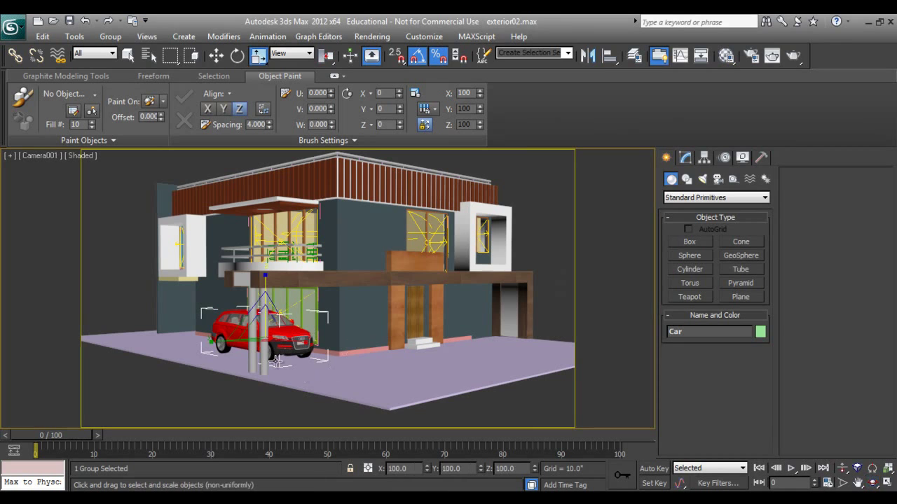
pyautogui.moveTo(271, 349); pyautogui.dragTo(265, 301)
pyautogui.press('w')
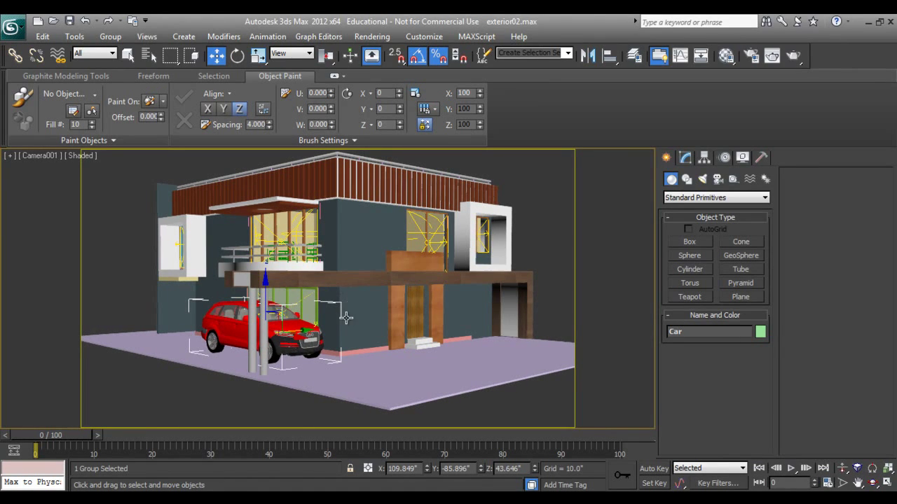
# Render the Camera001 view to check the enlarged red car, and put the rendered image away.
pyautogui.rightClick(309, 327)
pyautogui.click(324, 305)
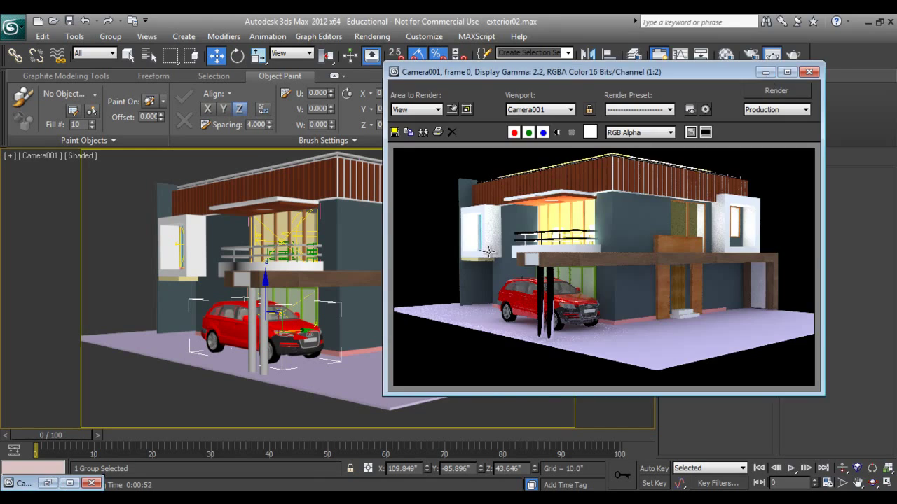
pyautogui.click(766, 72)
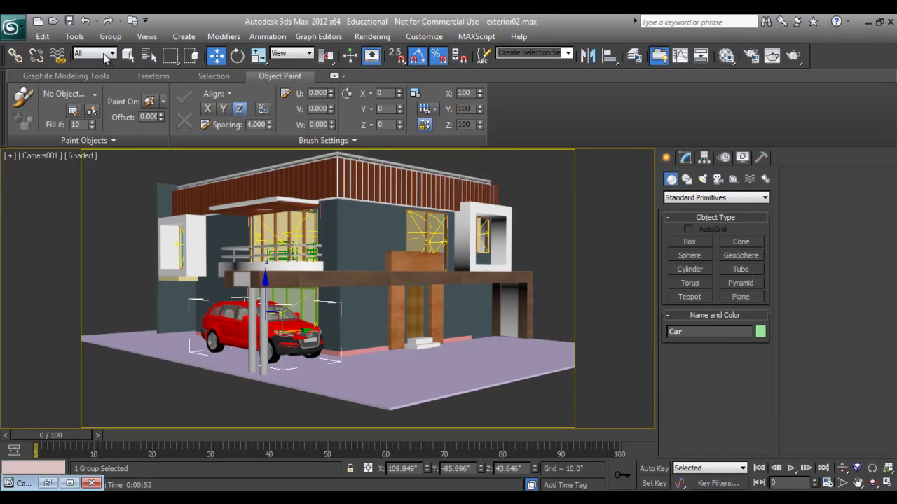
# Restrict selection to lights and move VRayLight004 at the ground-floor glazing along Y to about -5.4".
pyautogui.click(106, 54)
pyautogui.click(95, 91)
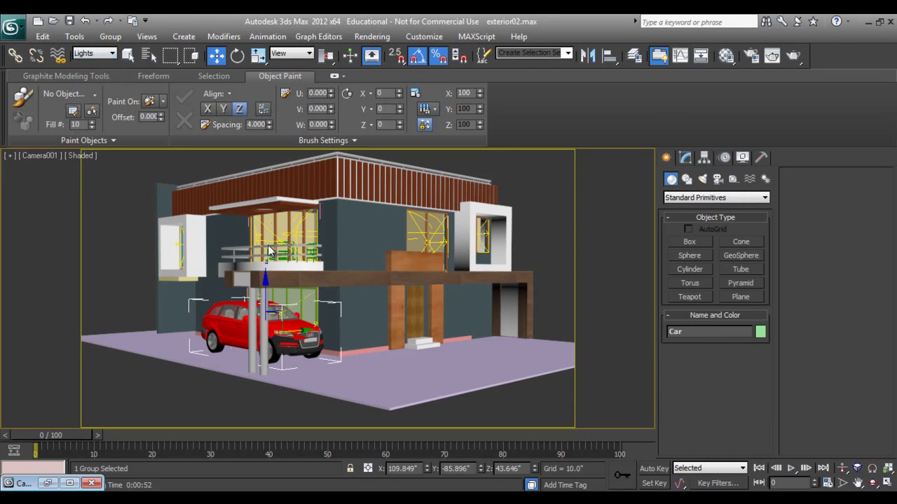
pyautogui.click(303, 298)
pyautogui.press('p')
pyautogui.press('z')
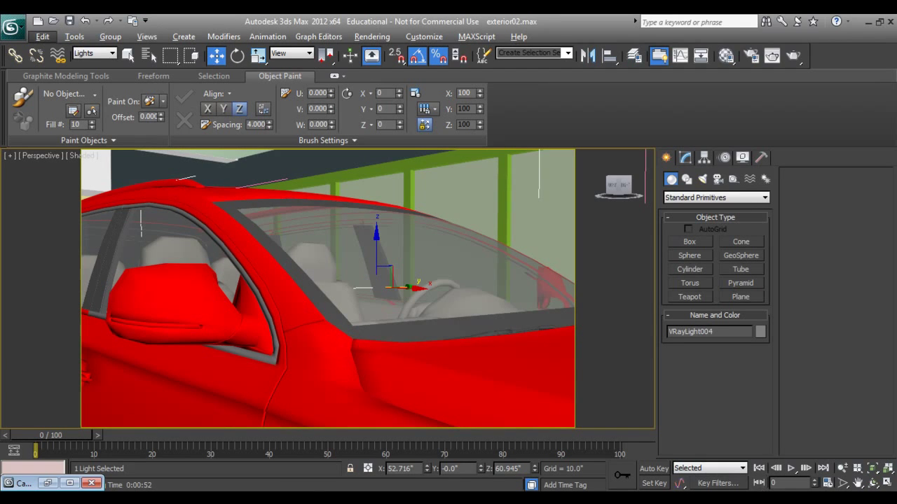
pyautogui.click(873, 483)
pyautogui.moveTo(337, 326); pyautogui.dragTo(369, 320)
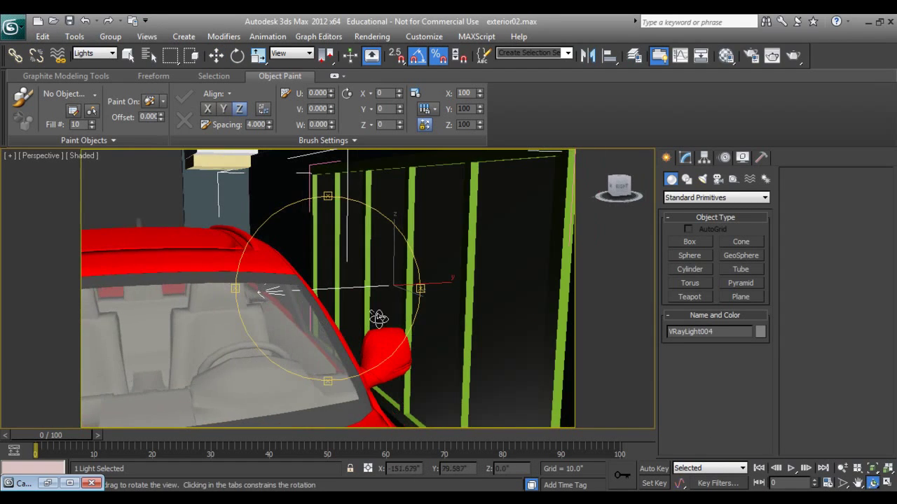
pyautogui.rightClick(398, 309)
pyautogui.moveTo(434, 283)
pyautogui.mouseDown()
pyautogui.moveTo(412, 282)
pyautogui.moveTo(422, 283)
pyautogui.mouseUp()
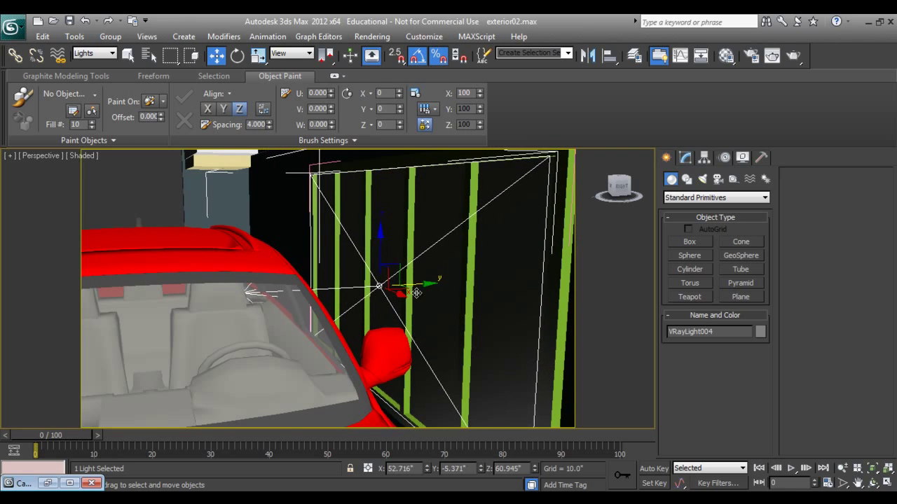
pyautogui.scroll(-3, 407, 320)
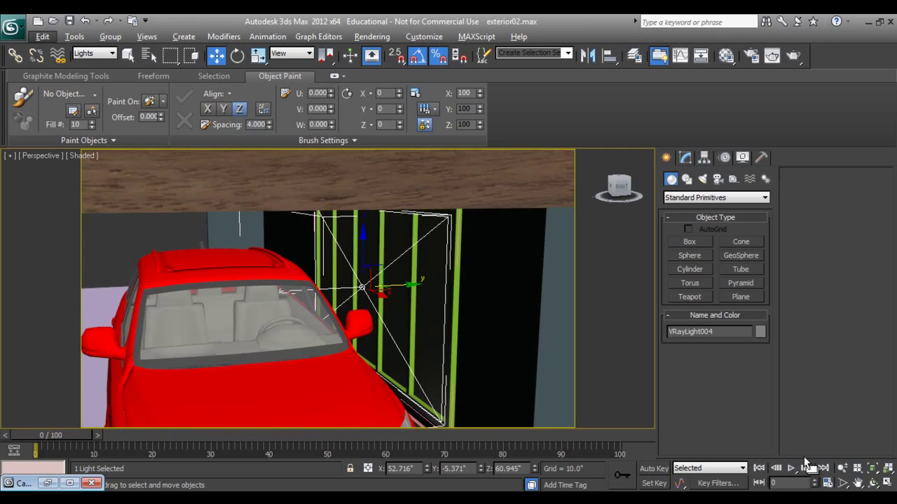
# Allow all object types for selection, select the glazing plane Plane001 and assign it the multi/sub-object material 02 - Default.
pyautogui.press('F3')
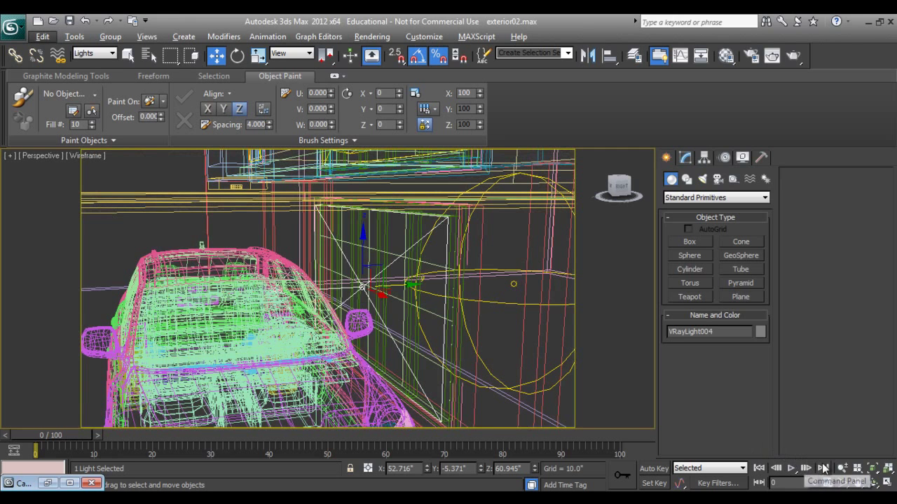
pyautogui.click(431, 313)
pyautogui.click(102, 53)
pyautogui.click(87, 63)
pyautogui.click(431, 315)
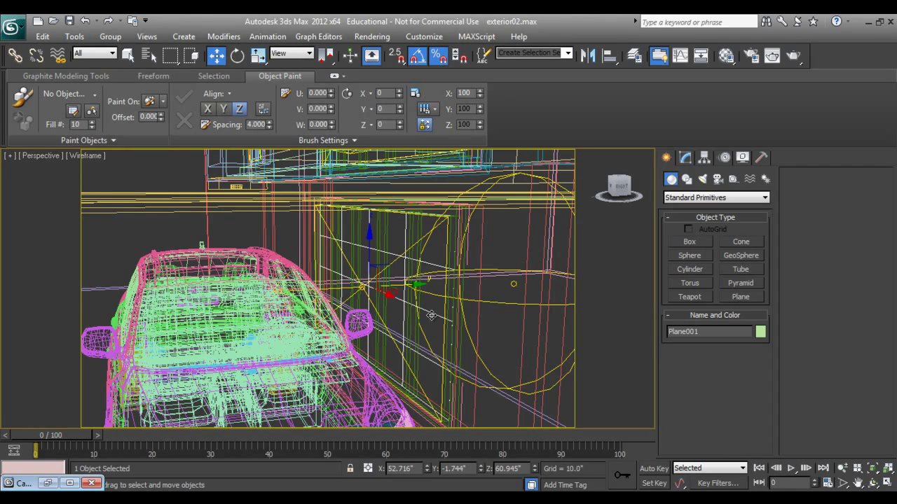
pyautogui.press('F3')
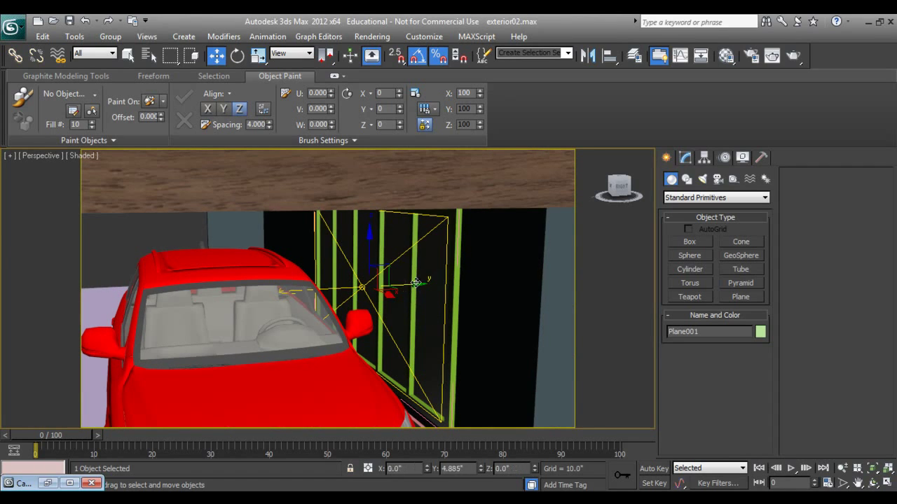
pyautogui.press('m')
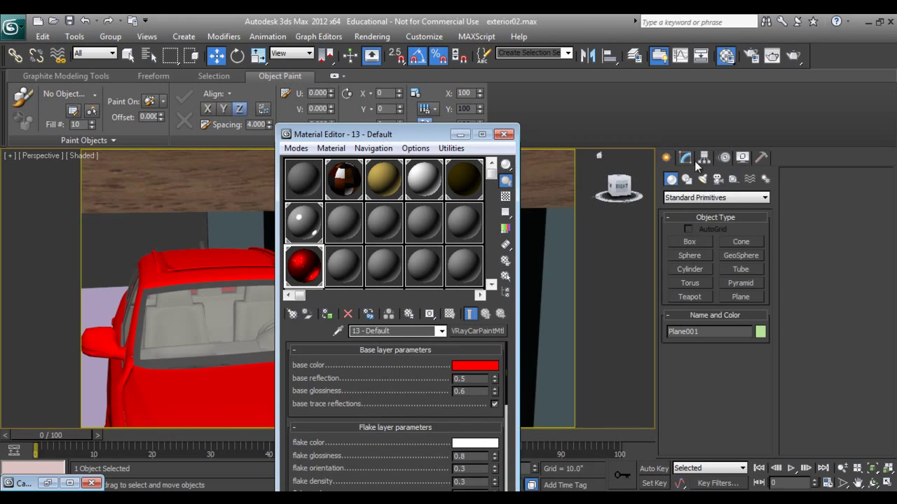
pyautogui.click(686, 158)
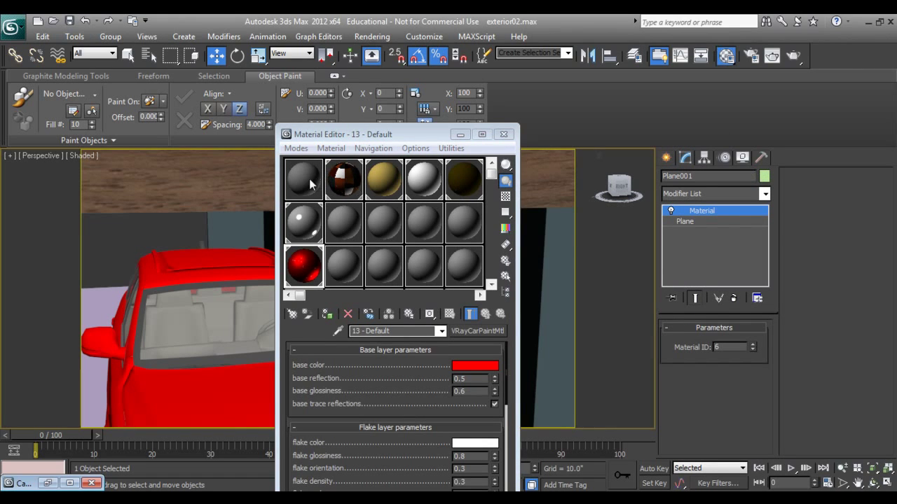
pyautogui.click(342, 189)
pyautogui.moveTo(387, 390); pyautogui.dragTo(388, 351)
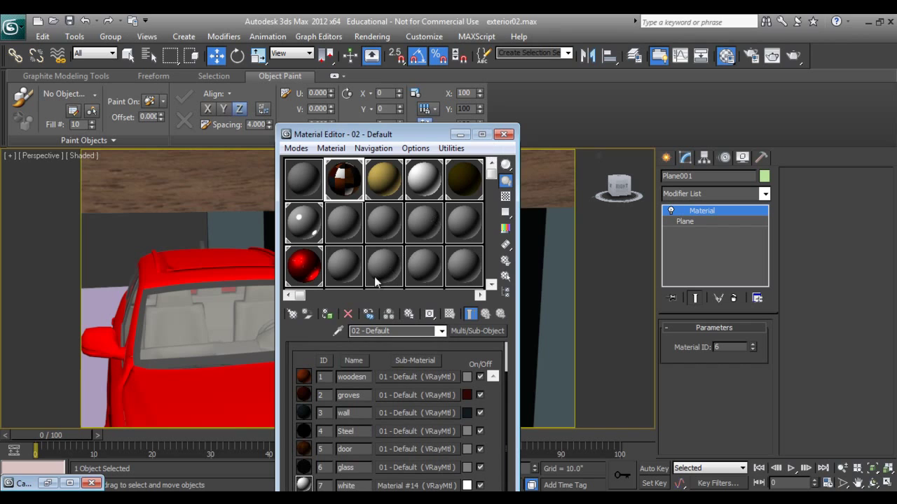
pyautogui.click(503, 134)
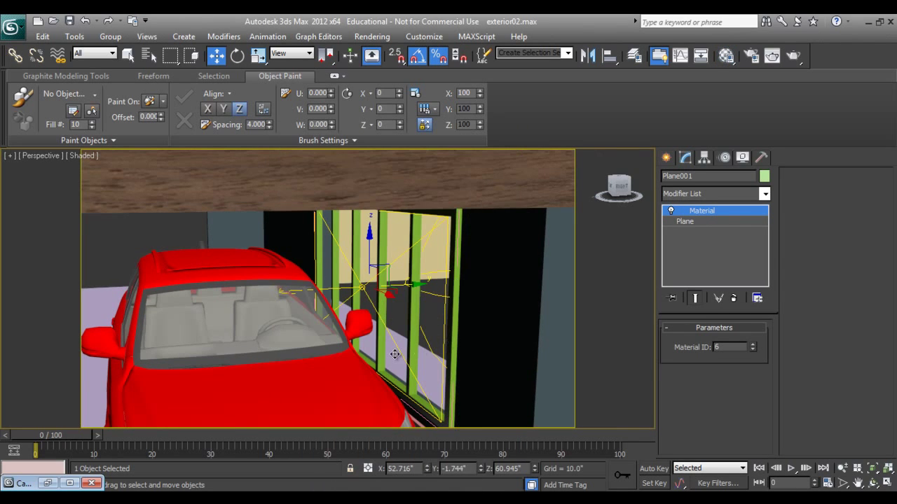
# Render only the region around the car and ground-floor glazing in Camera001, and close the rendered image.
pyautogui.press('c')
pyautogui.click(773, 58)
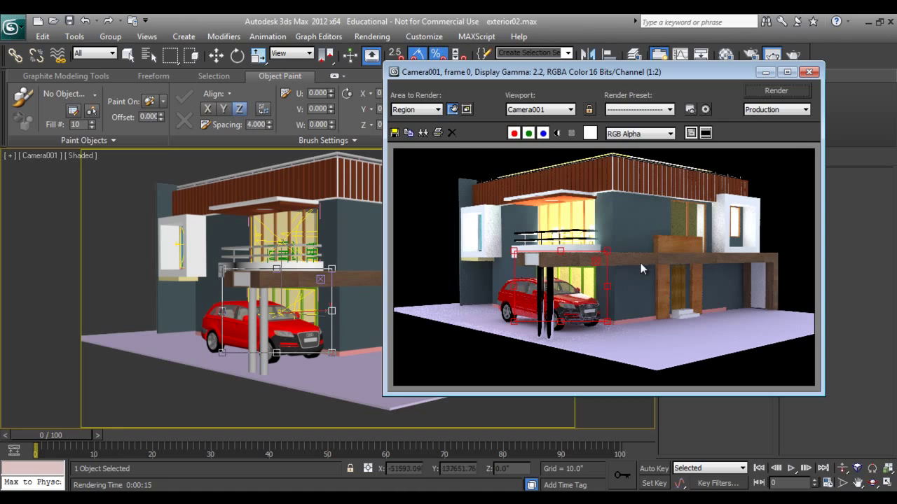
pyautogui.press('w')
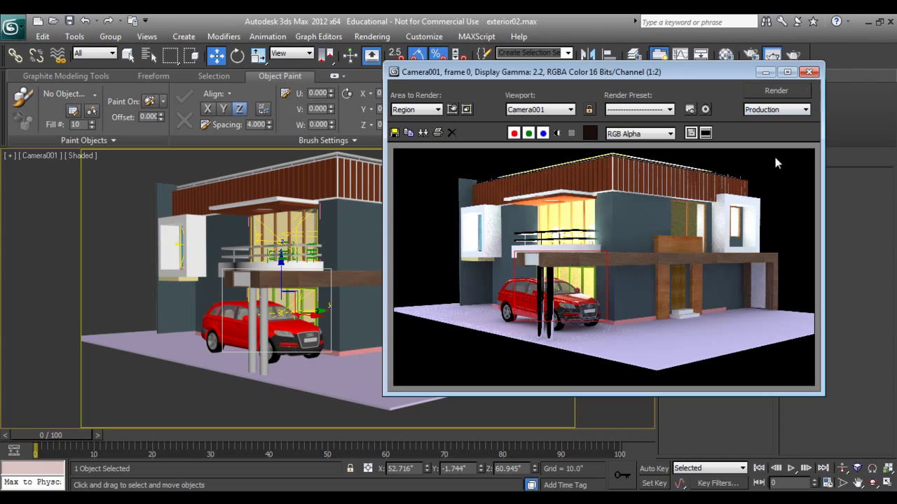
pyautogui.click(810, 72)
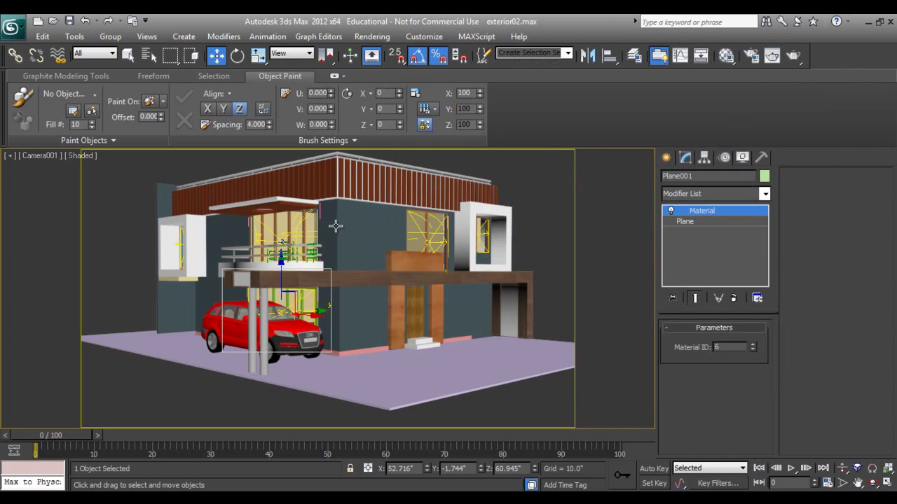
# Restrict selection to lights and set the multiplier of VRayLight005 behind the upper balcony window to 5.
pyautogui.click(97, 53)
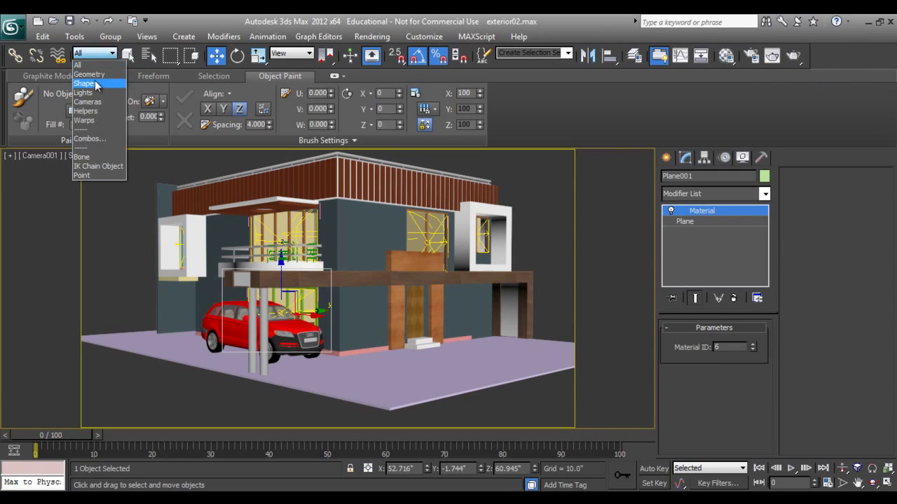
pyautogui.click(84, 93)
pyautogui.click(288, 236)
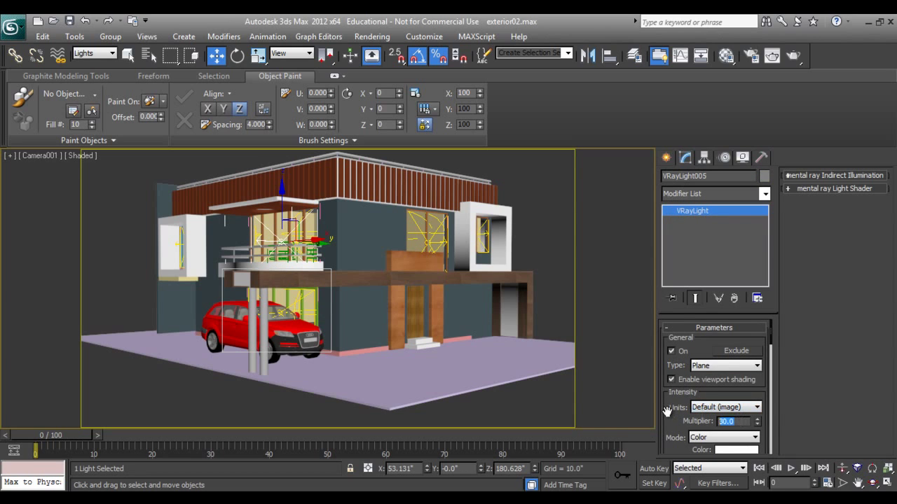
pyautogui.press('Return')
pyautogui.write('5')
pyautogui.press('Return')
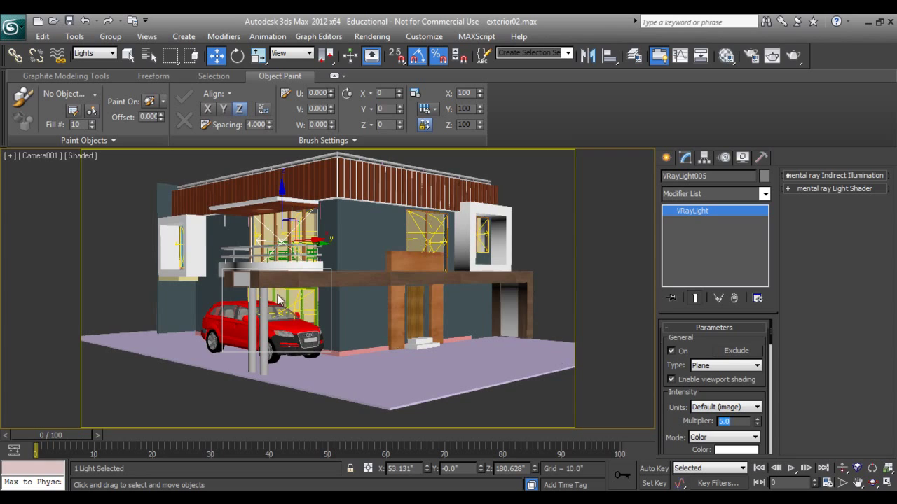
# Set the multiplier of the sphere light VRayLight009 behind the ground-floor glazing to 5.
pyautogui.click(309, 296)
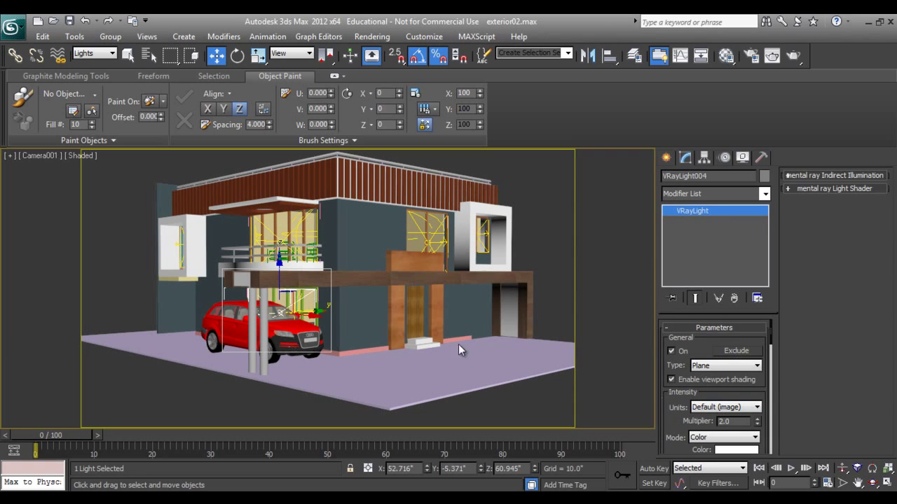
pyautogui.click(241, 395)
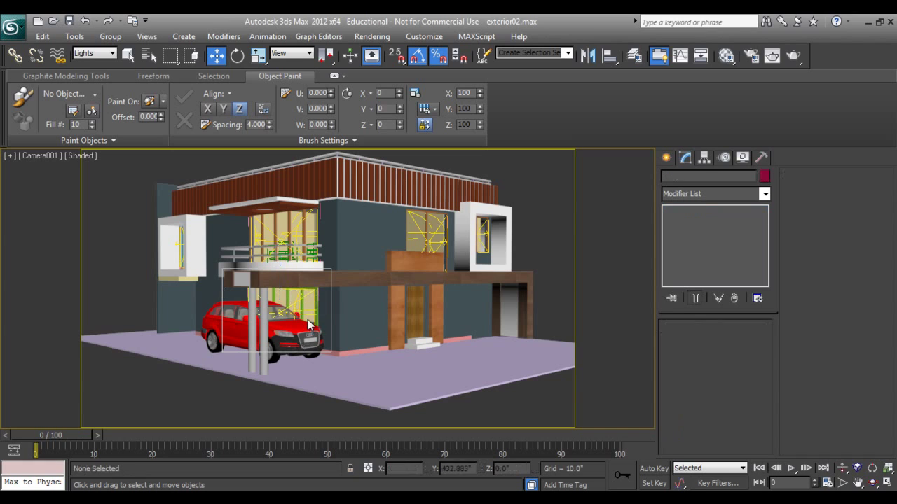
pyautogui.click(307, 315)
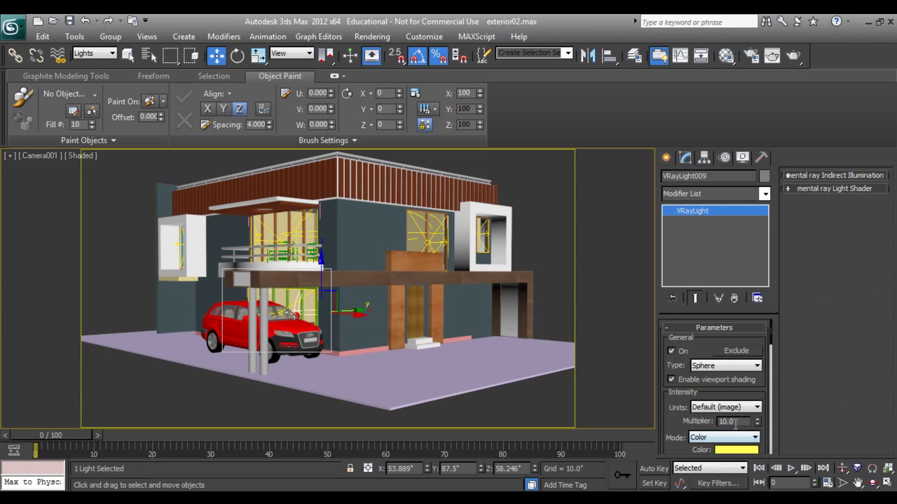
pyautogui.write('5')
pyautogui.press('Return')
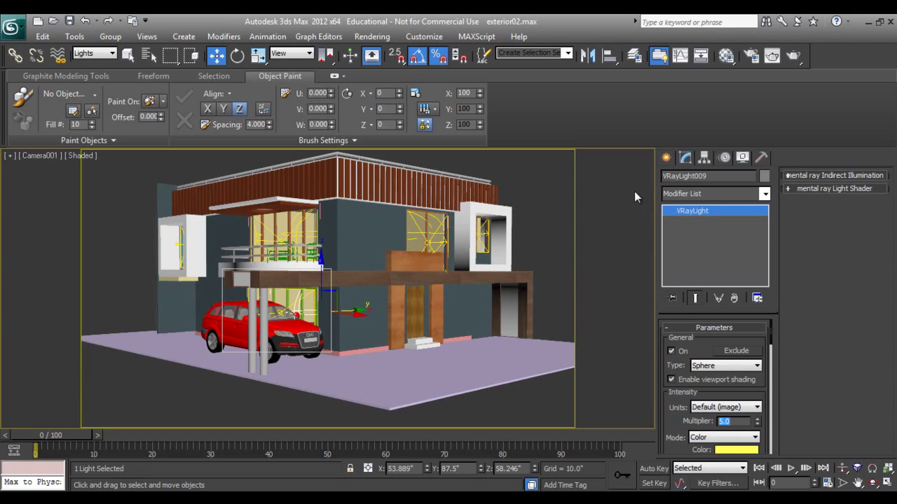
# In the Top wireframe view, draw a box about 862" long, 284" wide and 27.5" high along the entrance-side edge of the paving.
pyautogui.click(667, 159)
pyautogui.rightClick(356, 355)
pyautogui.click(370, 317)
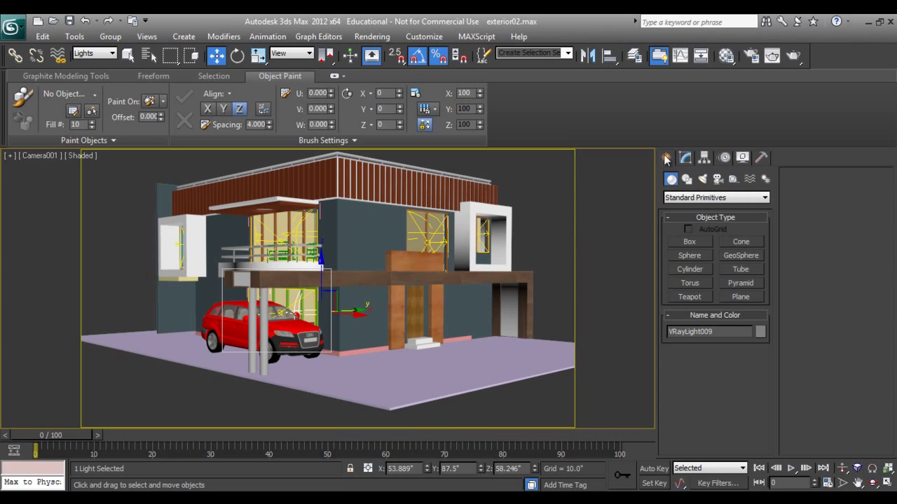
pyautogui.click(690, 242)
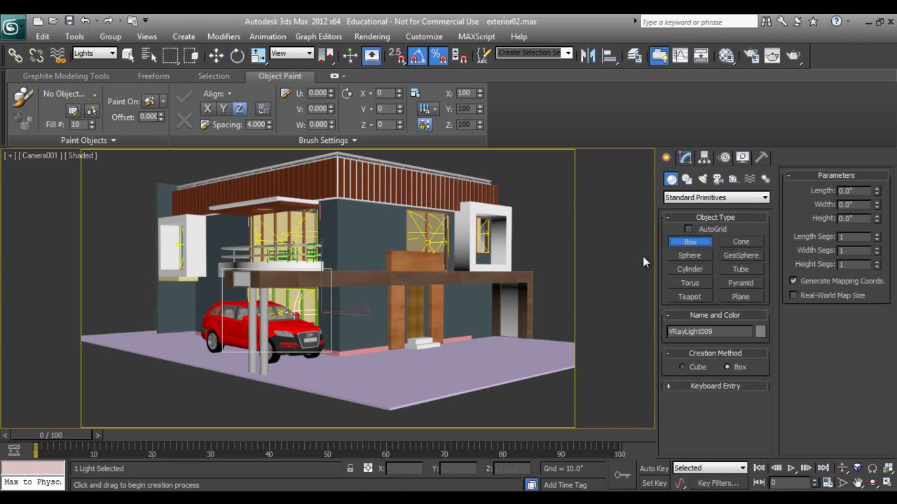
pyautogui.press('t')
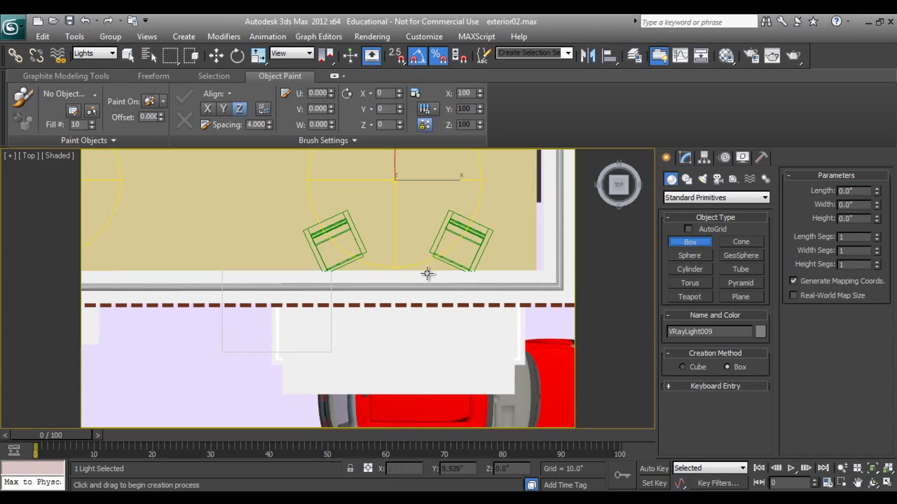
pyautogui.click(857, 483)
pyautogui.moveTo(479, 279); pyautogui.dragTo(295, 374)
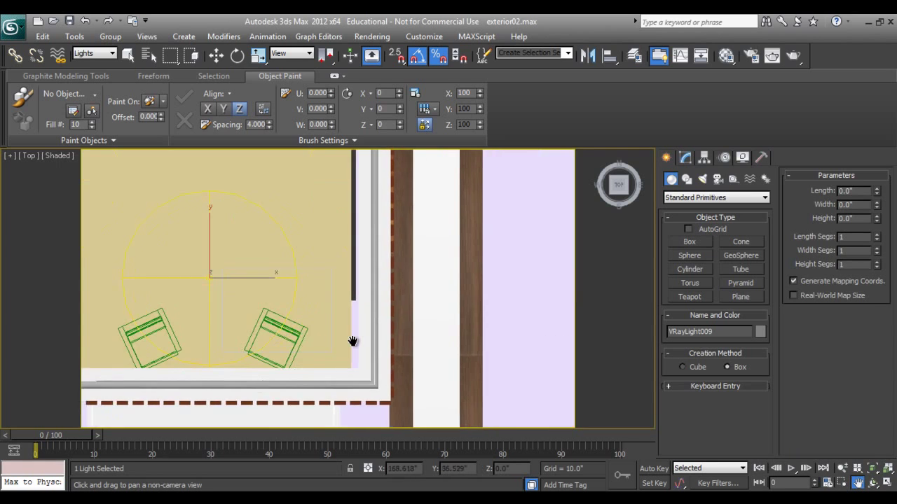
pyautogui.scroll(-8, 356, 344)
pyautogui.scroll(2, 364, 334)
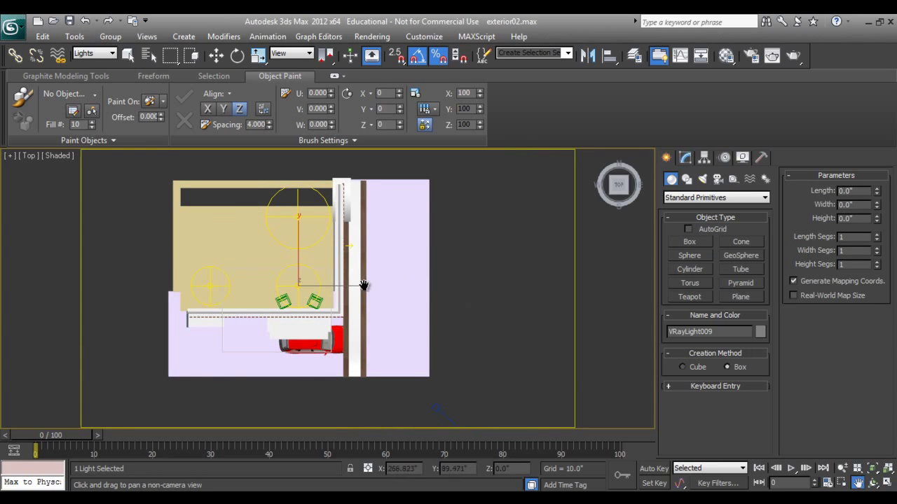
pyautogui.press('F3')
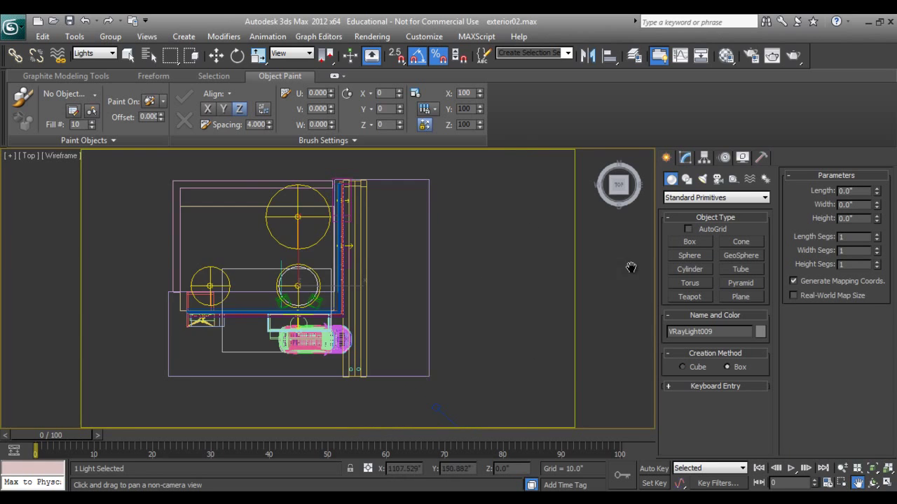
pyautogui.click(687, 242)
pyautogui.moveTo(430, 181); pyautogui.dragTo(495, 243)
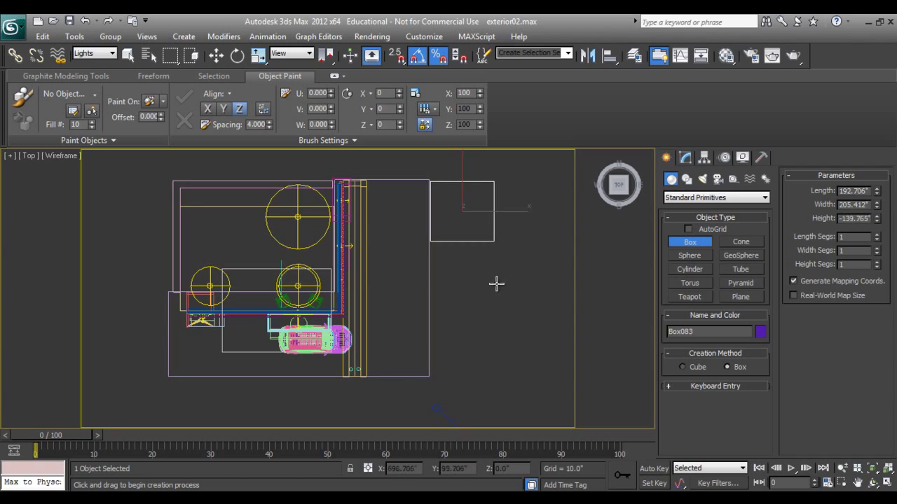
pyautogui.rightClick(501, 283)
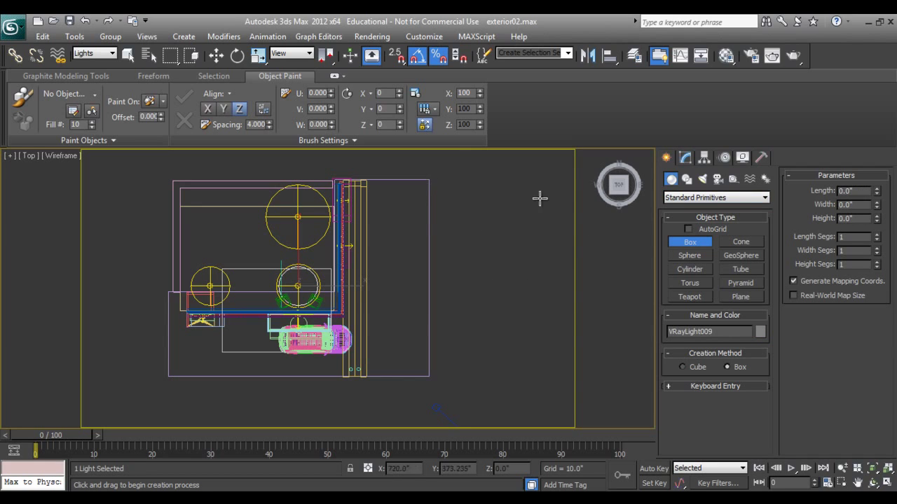
pyautogui.moveTo(430, 181); pyautogui.dragTo(518, 447)
# Check the new box shaded through Camera001 and lower its height to about 12.1".
pyautogui.press('p')
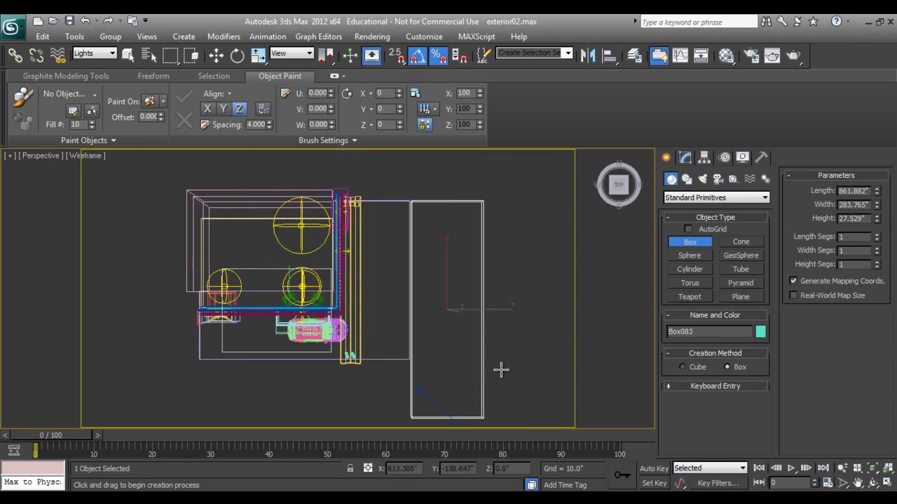
pyautogui.press('alt')
pyautogui.click(873, 482)
pyautogui.moveTo(459, 331); pyautogui.dragTo(365, 303)
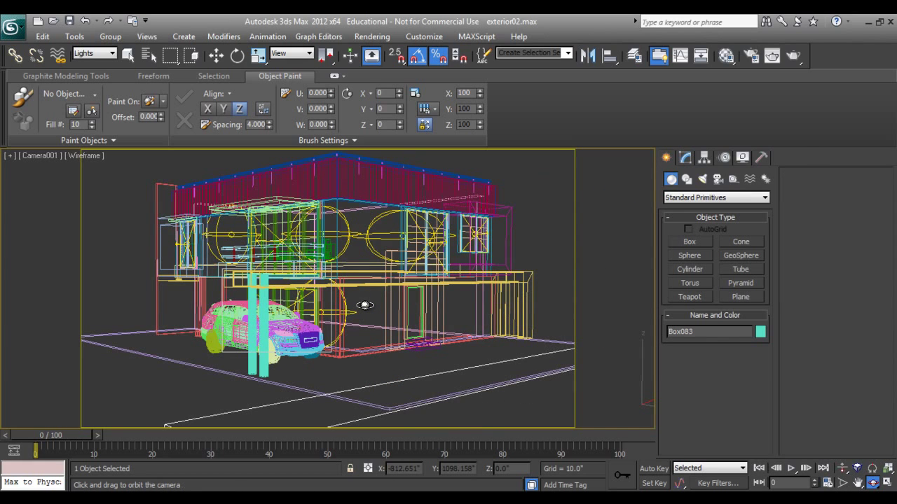
pyautogui.press('F3')
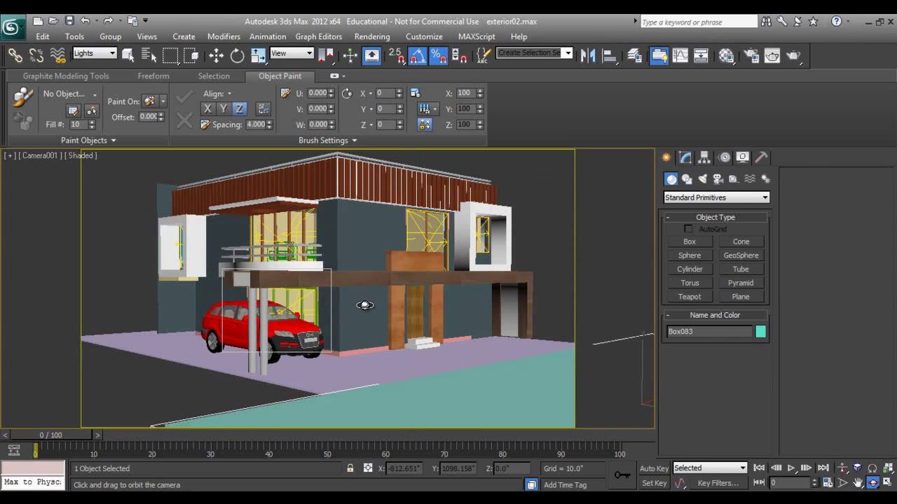
pyautogui.click(685, 157)
pyautogui.moveTo(754, 356); pyautogui.dragTo(756, 407)
pyautogui.rightClick(756, 390)
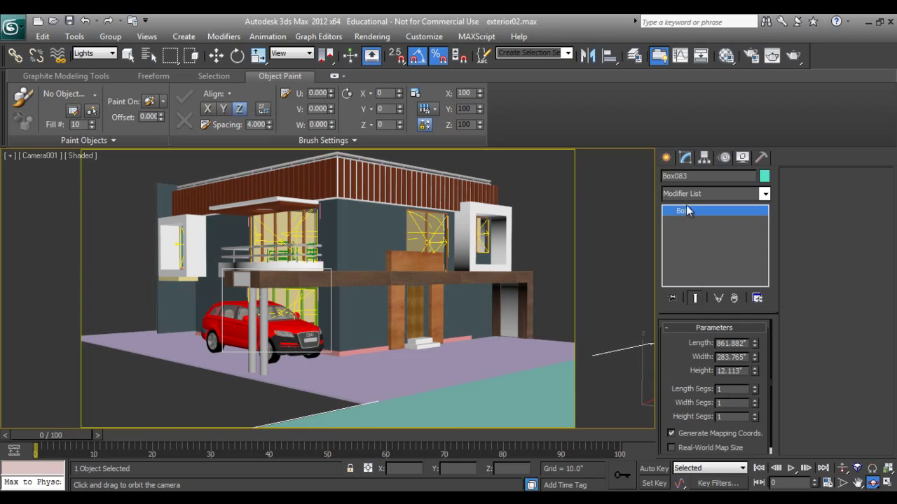
# Draw a plane in the Top view along the car-side edge of the paving, reaching the new box, and check it shaded through Camera001.
pyautogui.click(666, 158)
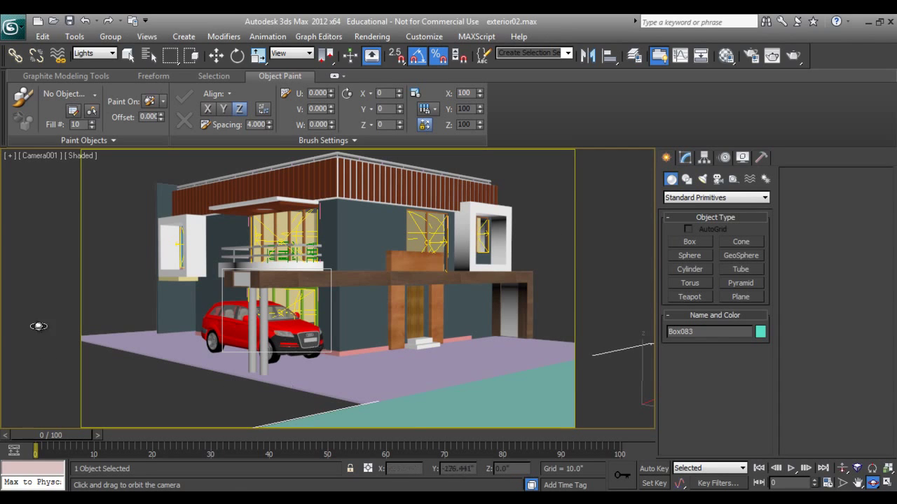
pyautogui.press('r')
pyautogui.press('t')
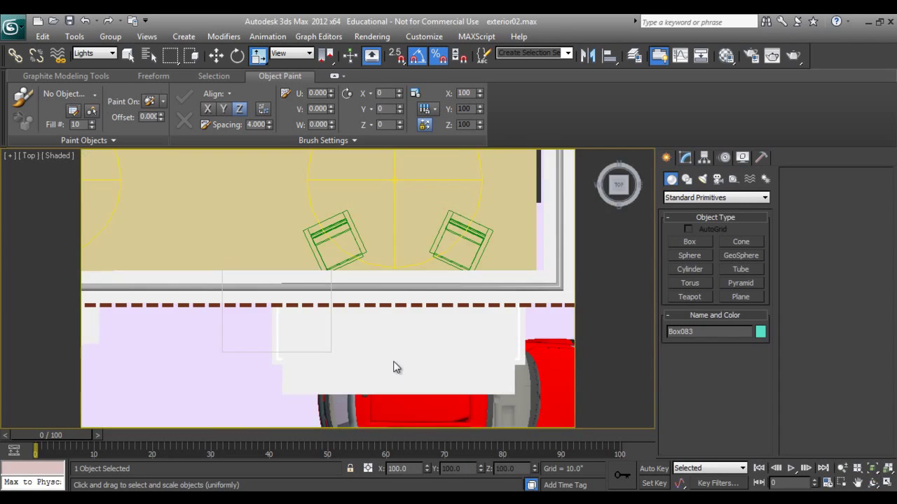
pyautogui.scroll(-5, 369, 347)
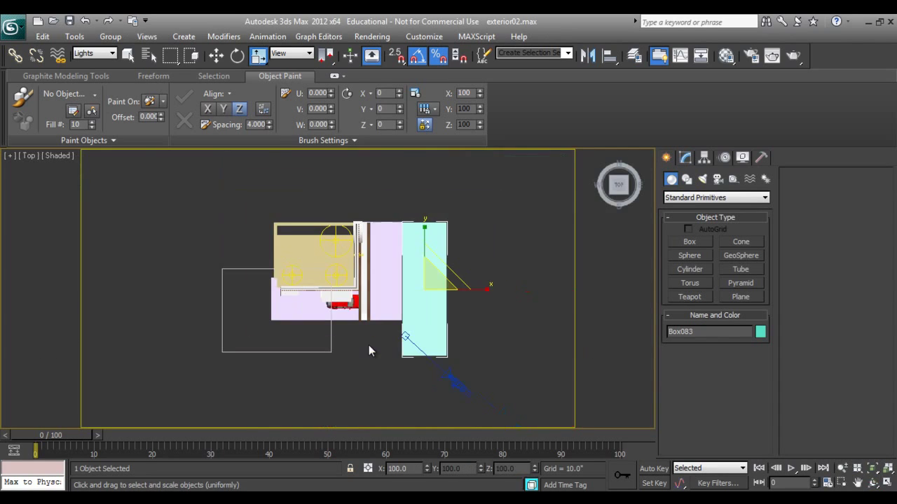
pyautogui.click(740, 298)
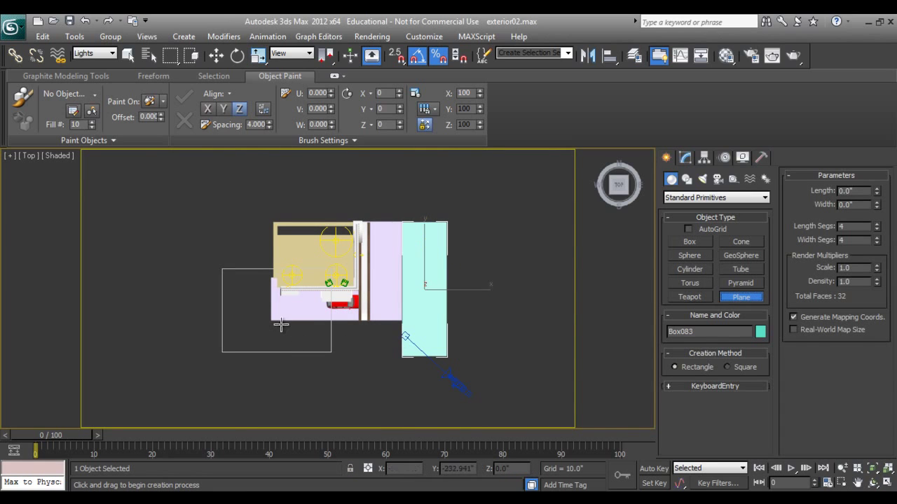
pyautogui.press('F3')
pyautogui.moveTo(267, 320); pyautogui.dragTo(402, 425)
pyautogui.press('r')
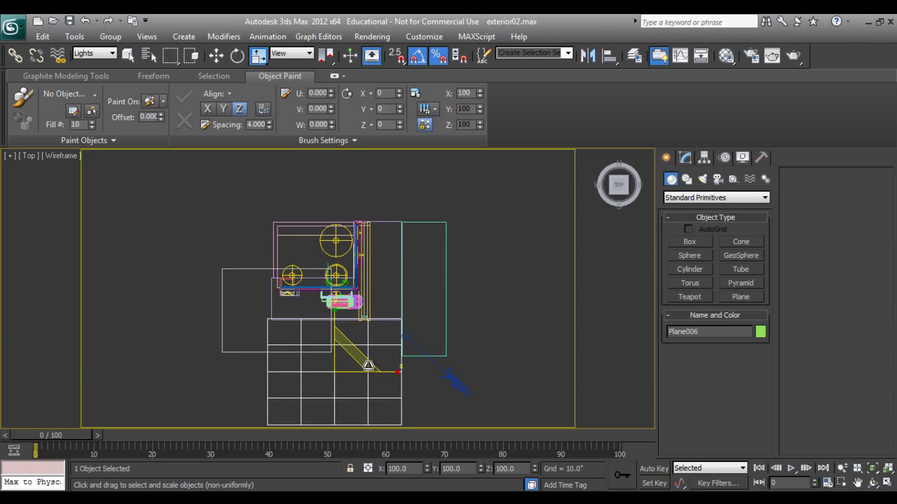
pyautogui.press('c')
pyautogui.press('F3')
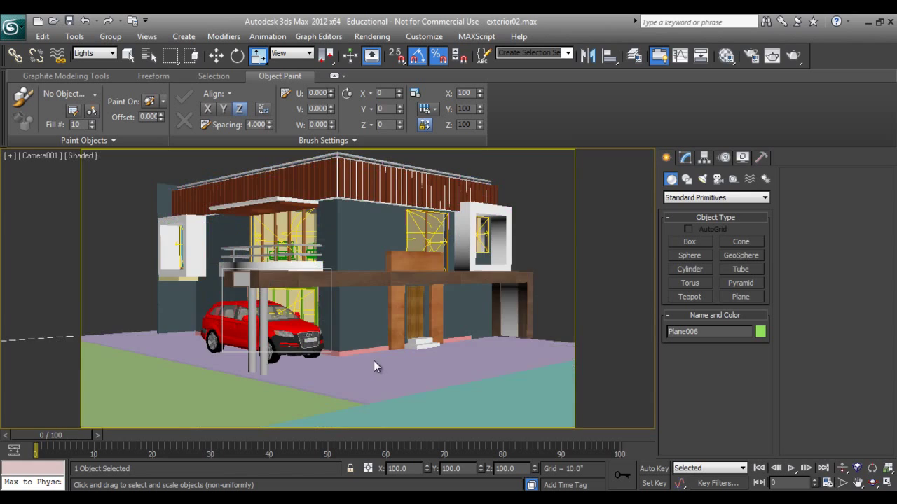
pyautogui.press('F3')
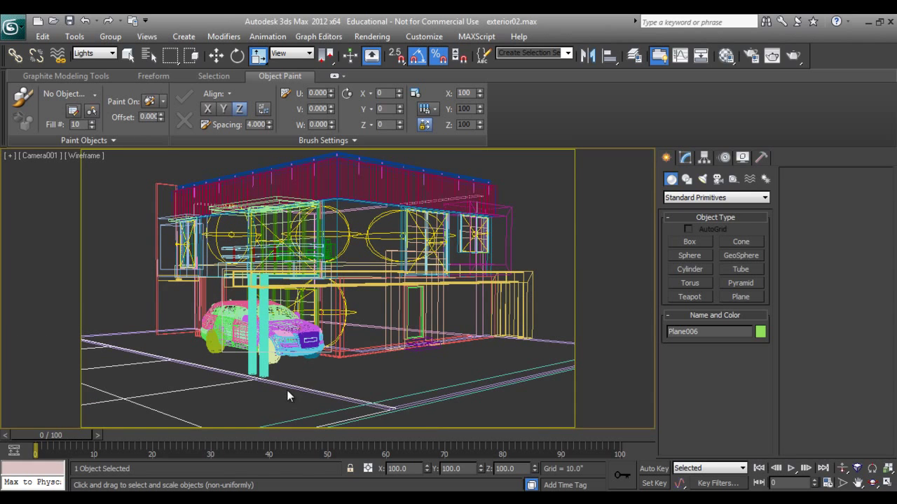
pyautogui.press('t')
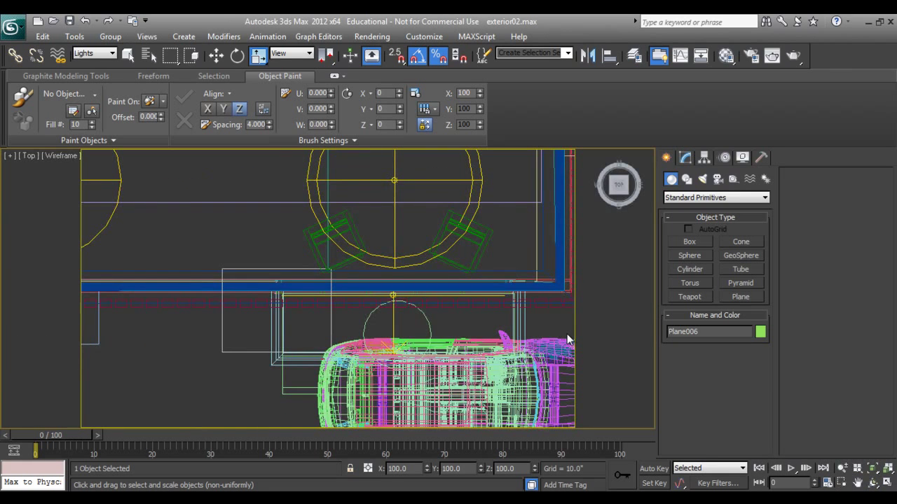
pyautogui.press('F3')
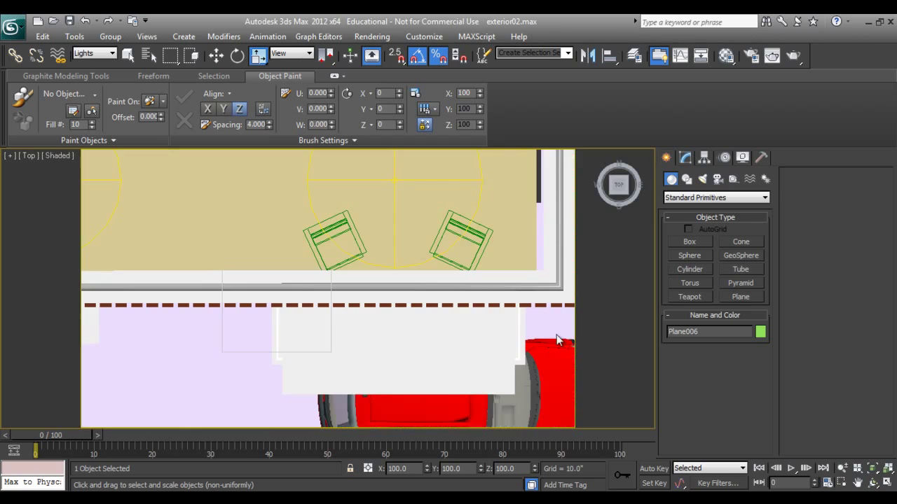
pyautogui.press('c')
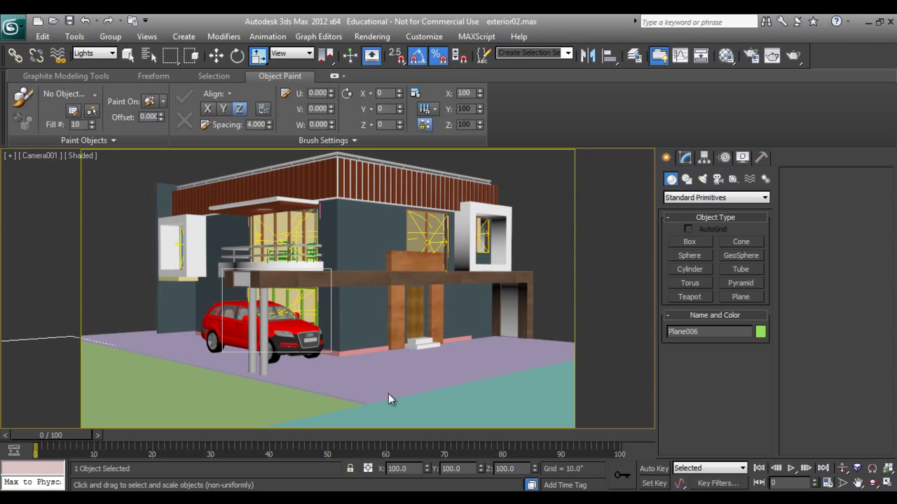
# Draw a box about 187" long, 194" wide and 46" high on the plane's corner near the paving and long box, and view it in perspective.
pyautogui.press('t')
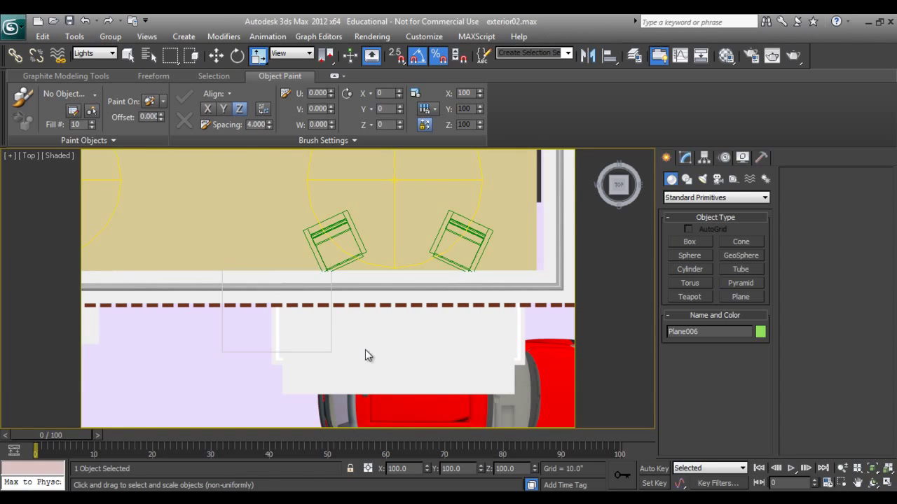
pyautogui.click(859, 484)
pyautogui.scroll(-5, 445, 310)
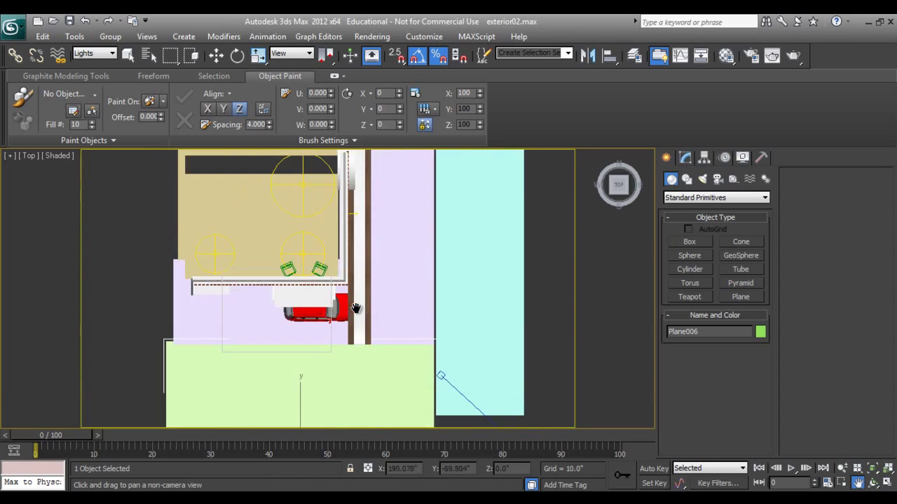
pyautogui.click(685, 242)
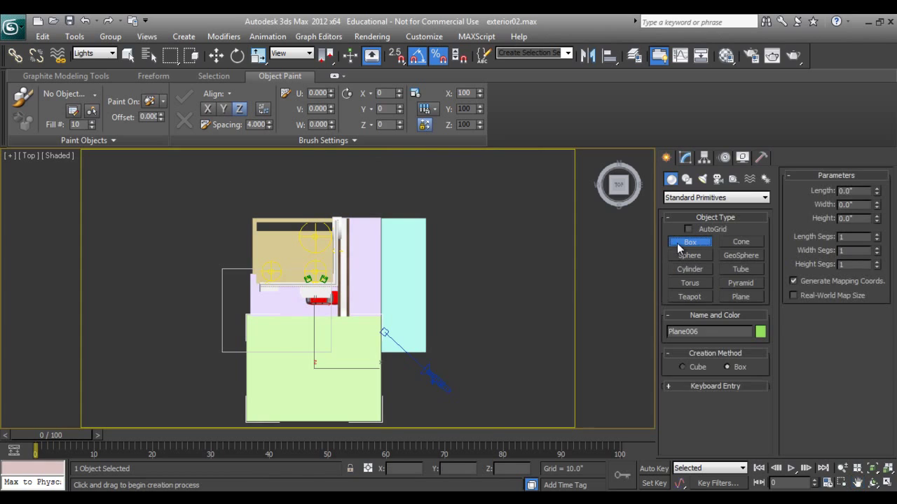
pyautogui.press('F3')
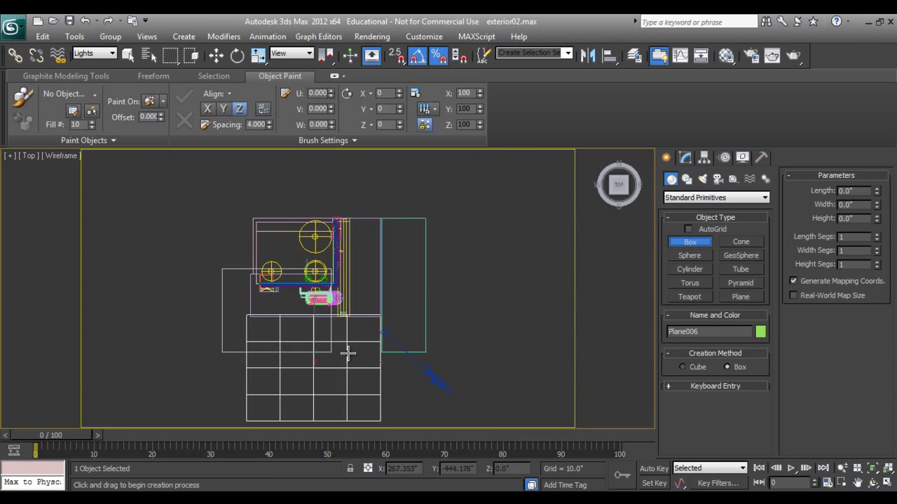
pyautogui.click(856, 484)
pyautogui.moveTo(400, 337)
pyautogui.mouseDown()
pyautogui.moveTo(397, 326)
pyautogui.moveTo(410, 359)
pyautogui.moveTo(420, 351)
pyautogui.moveTo(409, 326)
pyautogui.mouseUp()
pyautogui.click(841, 468)
pyautogui.moveTo(350, 278); pyautogui.dragTo(350, 234)
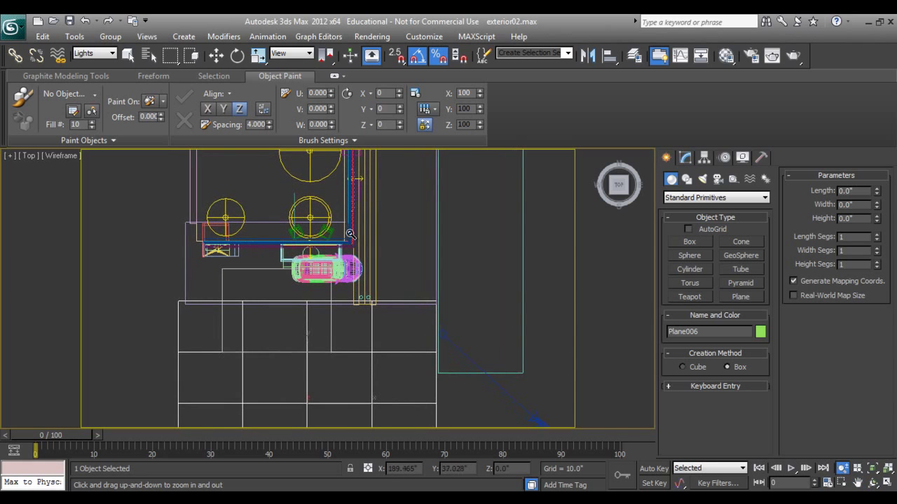
pyautogui.click(689, 241)
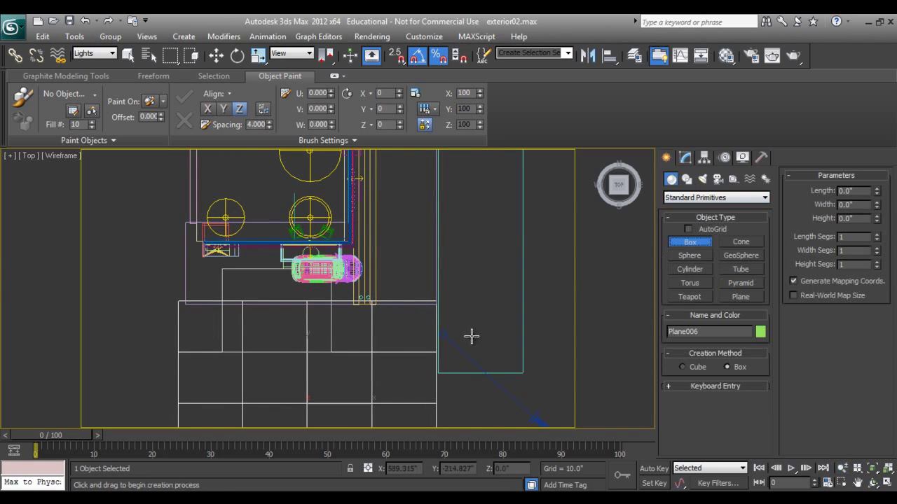
pyautogui.moveTo(375, 323); pyautogui.dragTo(430, 354)
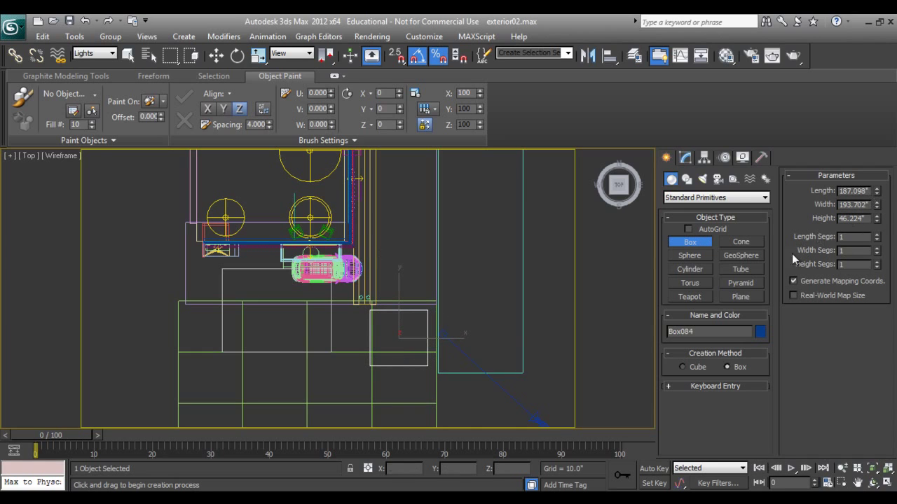
pyautogui.press('p')
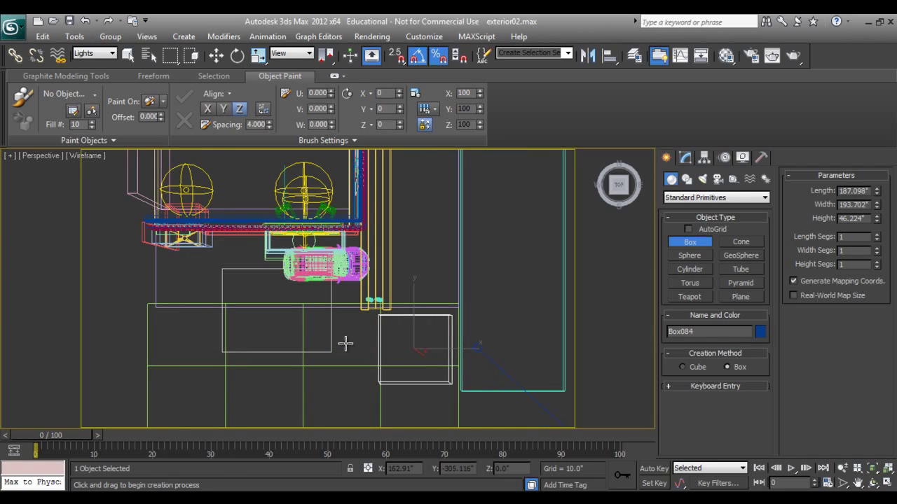
pyautogui.press('z')
pyautogui.keyDown('alt'); pyautogui.moveTo(400, 332); pyautogui.dragTo(335, 223, button='middle'); pyautogui.keyUp('alt')
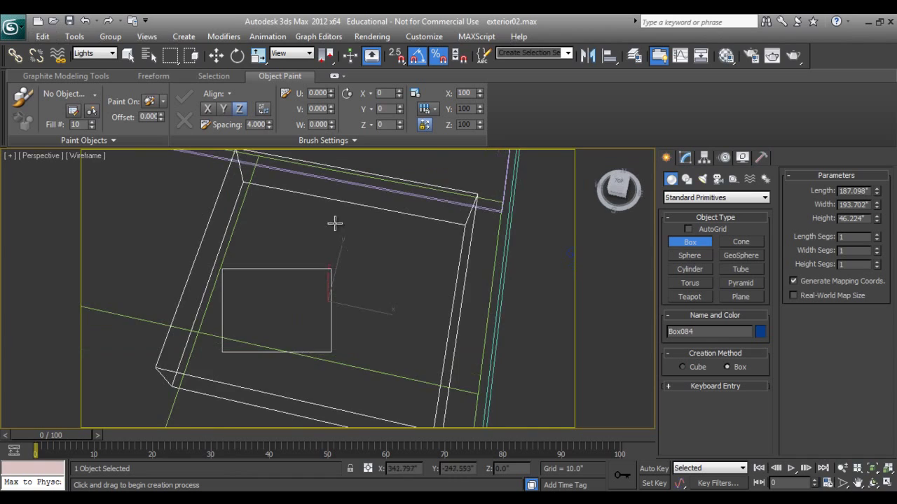
# Reduce the new box to about 138" long, 114" wide and 11.3" high and view it shaded through Camera001.
pyautogui.moveTo(346, 286)
pyautogui.keyDown('alt'); pyautogui.mouseDown(button='middle')
pyautogui.moveTo(344, 234)
pyautogui.moveTo(339, 243)
pyautogui.mouseUp(button='middle'); pyautogui.keyUp('alt')
pyautogui.press('F3')
pyautogui.scroll(-2, 344, 288)
pyautogui.keyDown('alt'); pyautogui.moveTo(354, 296); pyautogui.dragTo(330, 282, button='middle'); pyautogui.keyUp('alt')
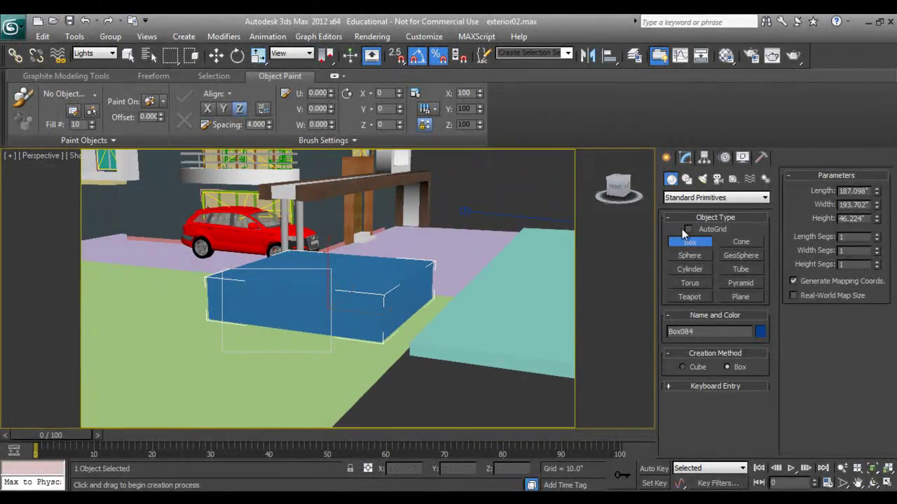
pyautogui.moveTo(878, 219); pyautogui.dragTo(881, 241)
pyautogui.moveTo(876, 207); pyautogui.dragTo(876, 224)
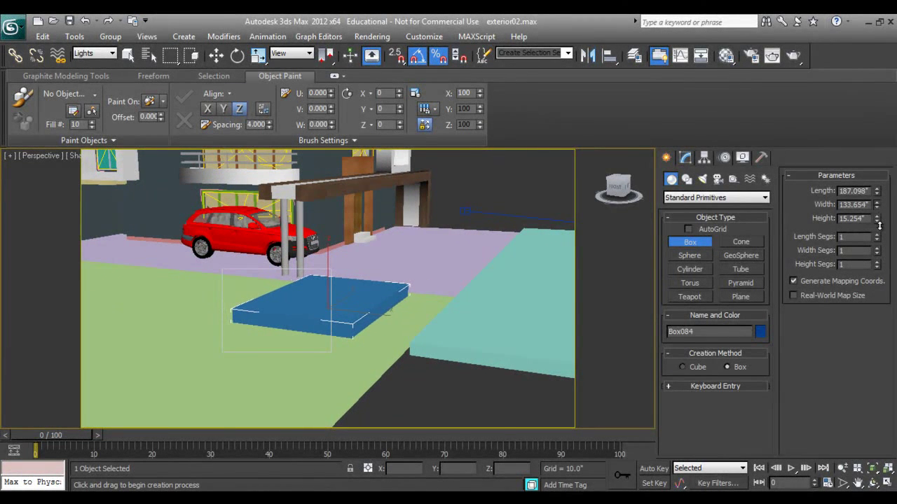
pyautogui.moveTo(877, 193); pyautogui.dragTo(877, 228)
pyautogui.press('c')
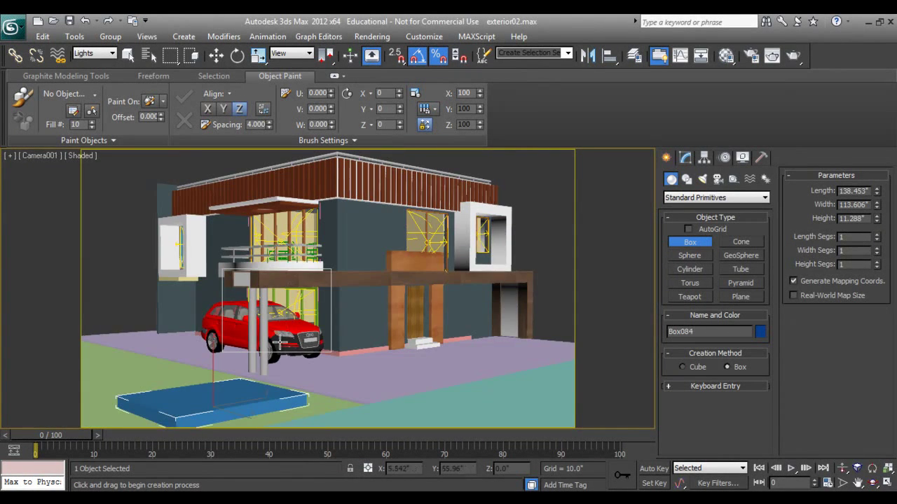
# Move the box toward the paving beside the columns and shrink it to about 74.3" long, 62.2" wide and 6.7" high.
pyautogui.moveTo(876, 206); pyautogui.dragTo(876, 232)
pyautogui.press('w')
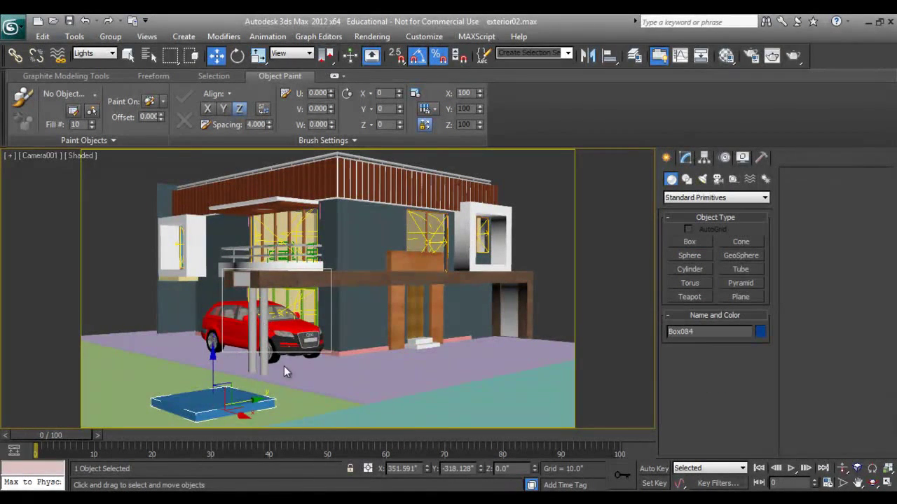
pyautogui.moveTo(250, 399); pyautogui.dragTo(304, 389)
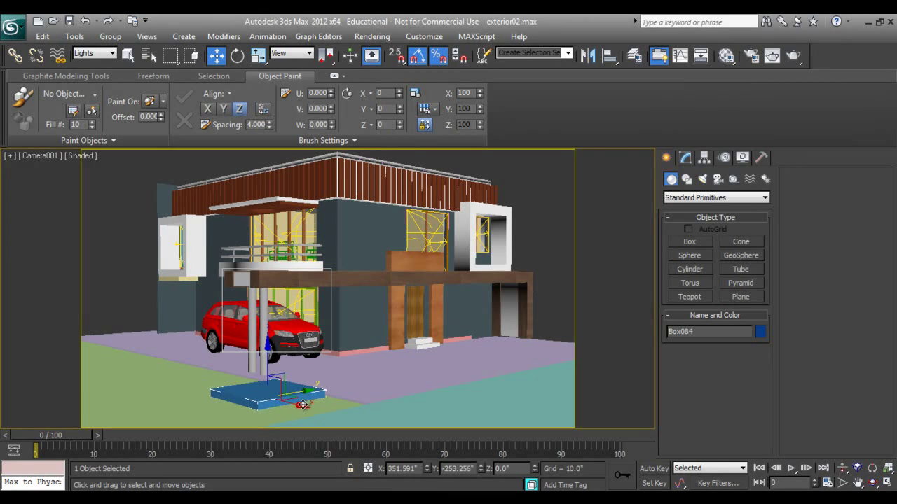
pyautogui.click(686, 157)
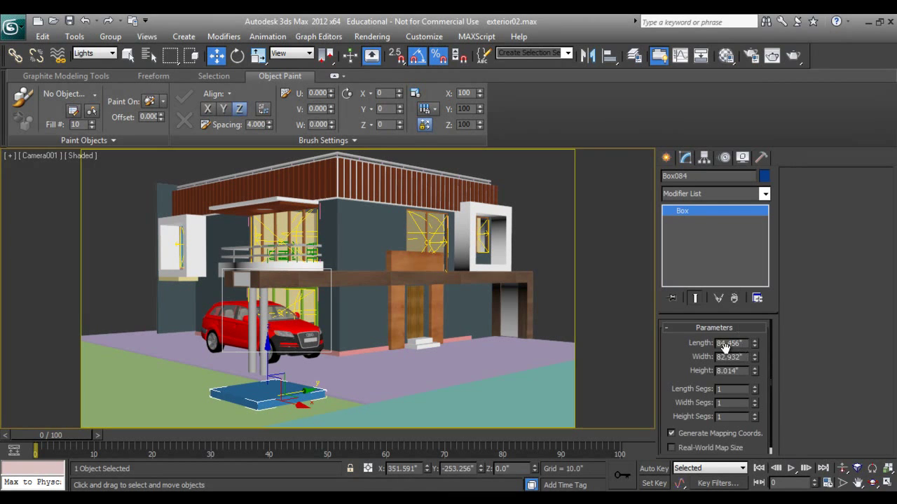
pyautogui.moveTo(754, 373); pyautogui.dragTo(754, 348)
pyautogui.press('e')
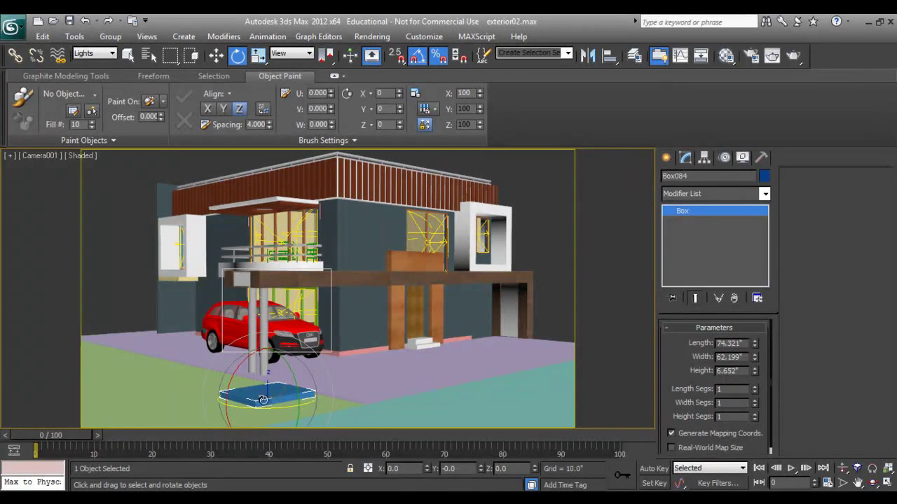
pyautogui.press('w')
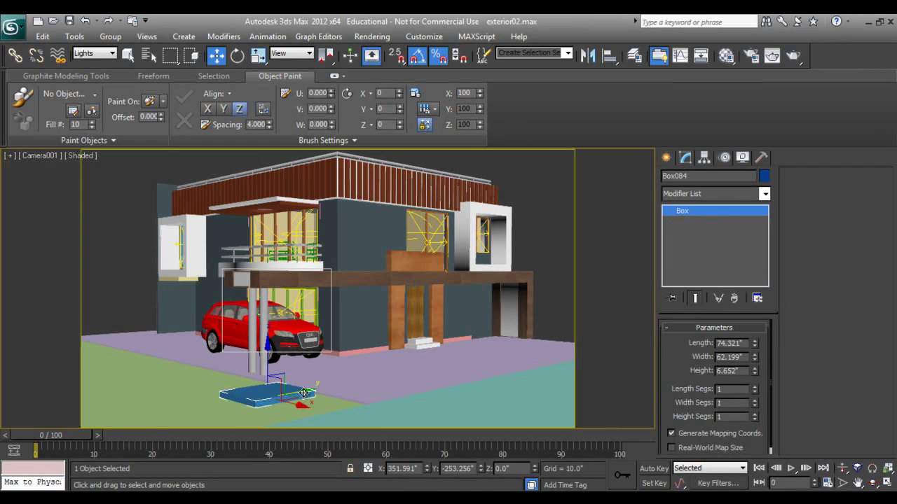
# Clone the slab twice as copies, spaced in a row across the lawn plane away from the paving, and deselect everything.
pyautogui.moveTo(299, 394); pyautogui.dragTo(218, 423)
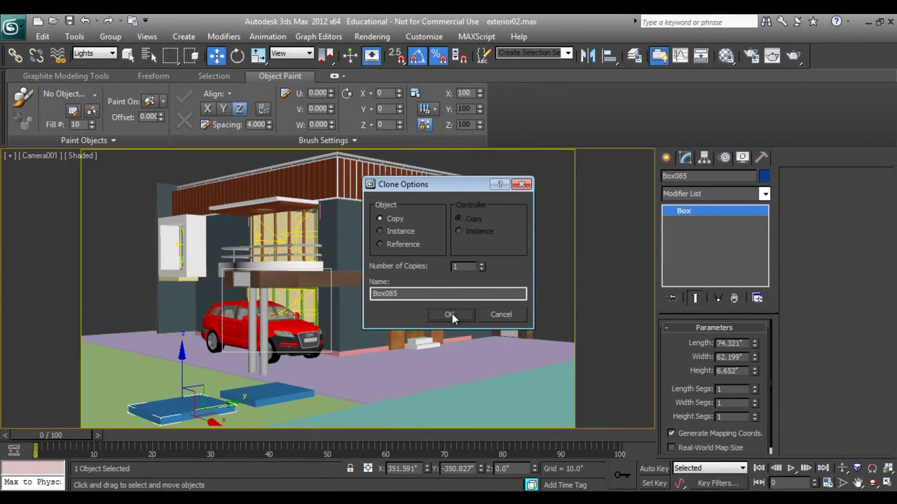
pyautogui.click(450, 315)
pyautogui.moveTo(210, 412)
pyautogui.mouseDown()
pyautogui.moveTo(93, 434)
pyautogui.moveTo(99, 440)
pyautogui.mouseUp()
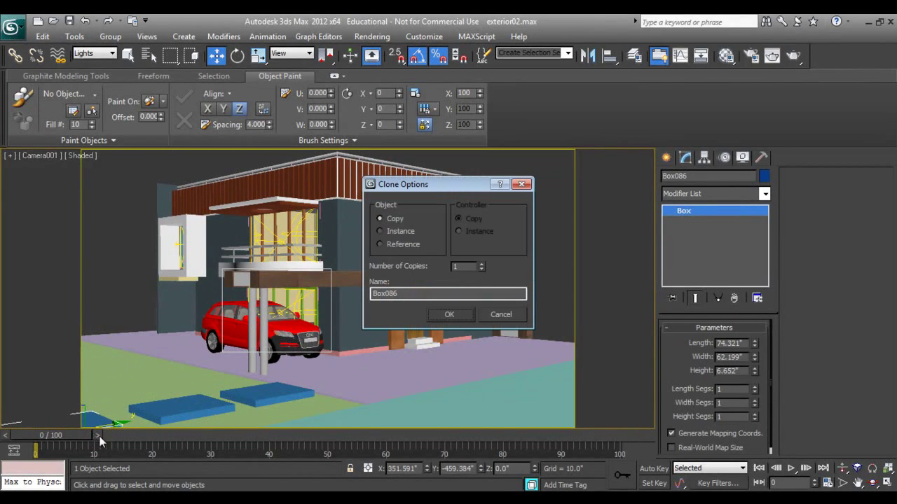
pyautogui.click(451, 315)
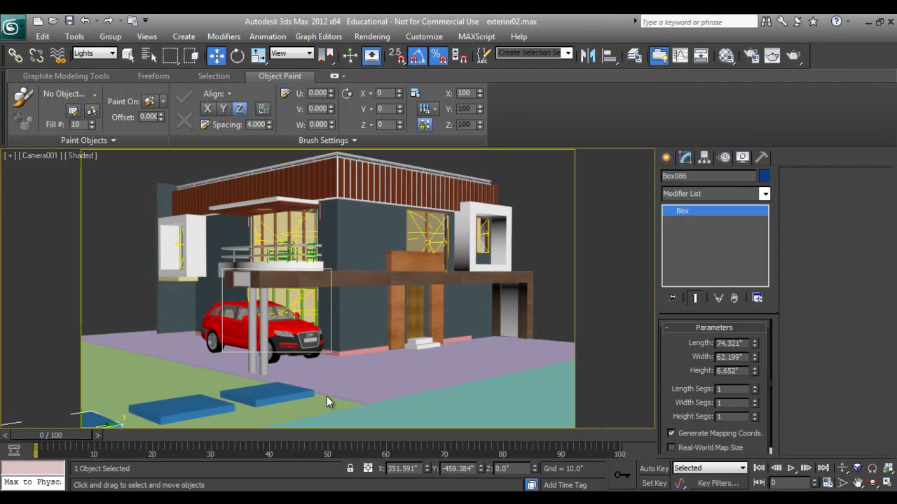
pyautogui.click(665, 158)
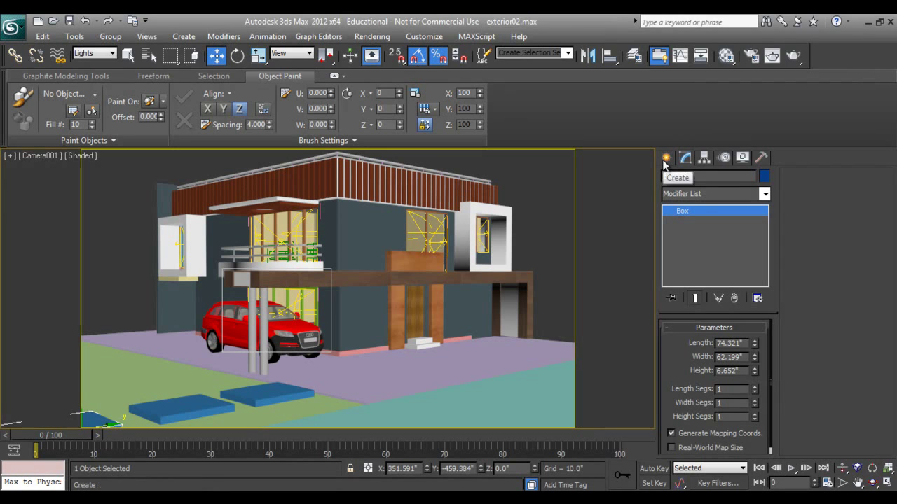
pyautogui.rightClick(482, 277)
pyautogui.click(496, 295)
pyautogui.click(555, 238)
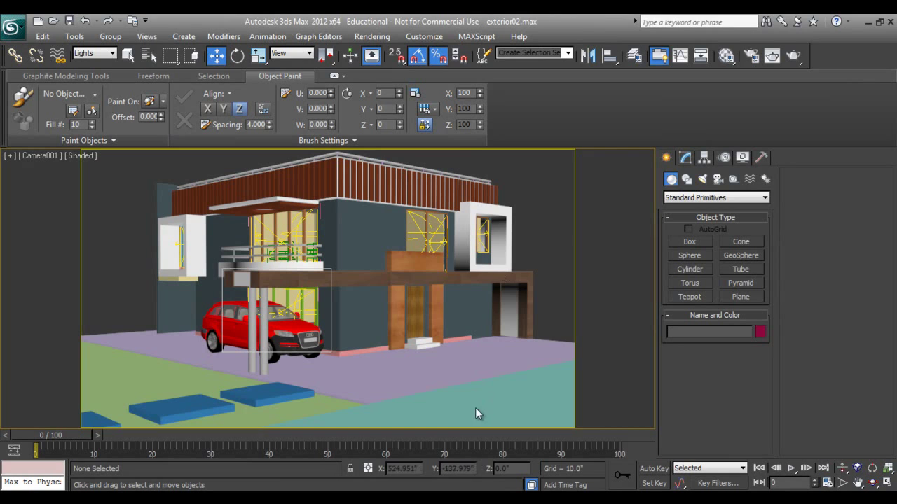
# Show the scene in Top wireframe and set the selection filter to All.
pyautogui.rightClick(476, 407)
pyautogui.click(493, 316)
pyautogui.press('t')
pyautogui.scroll(-8, 465, 381)
pyautogui.scroll(2, 413, 303)
pyautogui.press('F3')
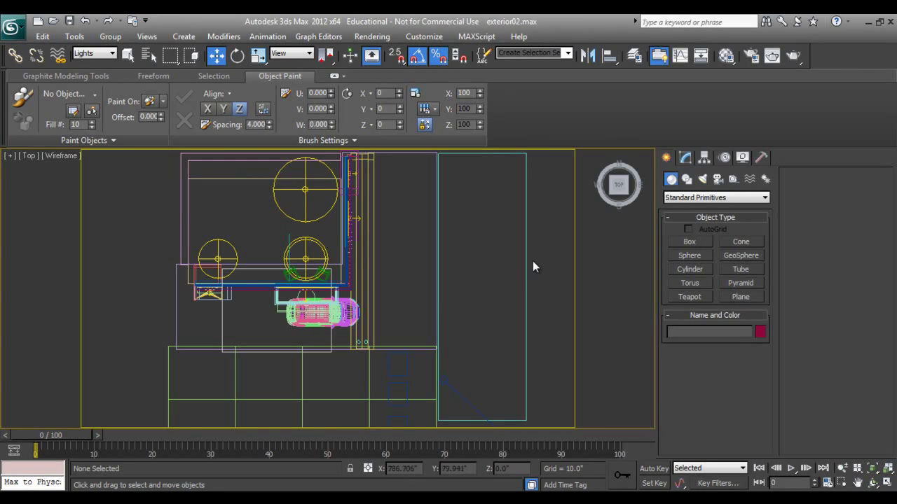
pyautogui.click(105, 54)
pyautogui.click(94, 62)
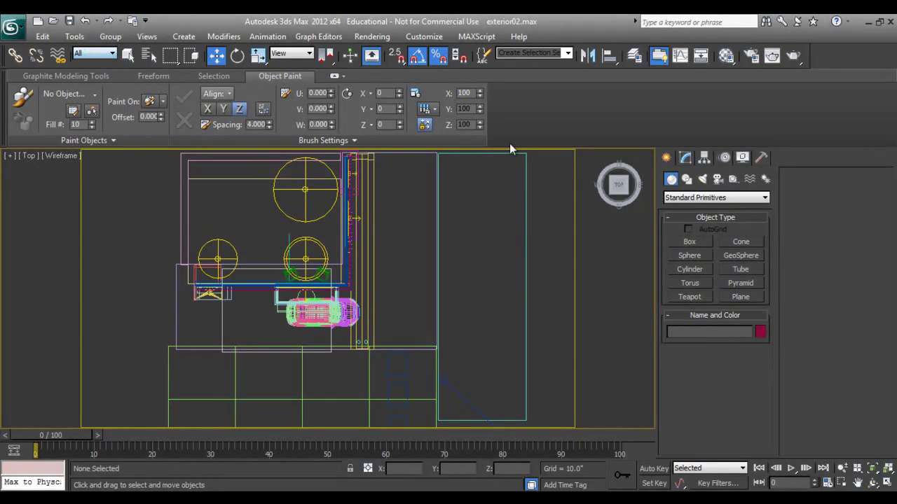
# Move the long box flush against the paving's edge and check it shaded in the Top view.
pyautogui.click(525, 217)
pyautogui.moveTo(525, 288); pyautogui.dragTo(523, 289)
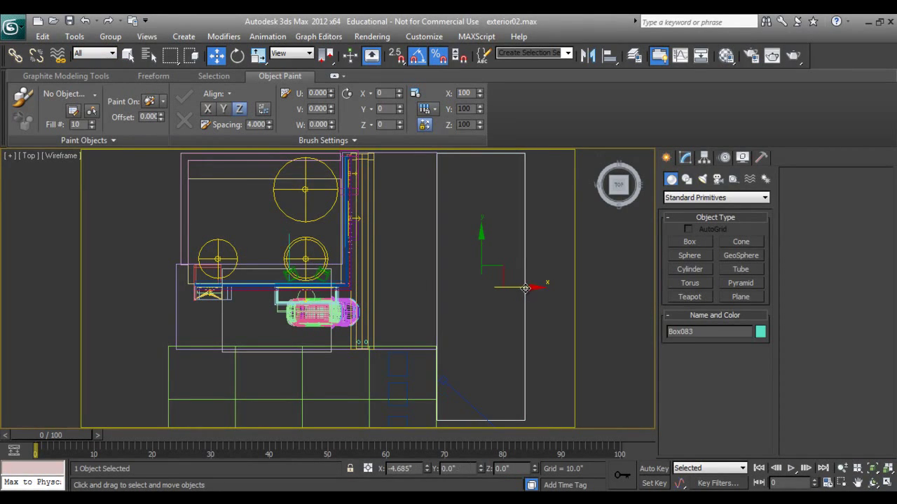
pyautogui.press('F3')
pyautogui.moveTo(452, 321); pyautogui.dragTo(404, 272, button='middle')
pyautogui.scroll(-2, 413, 301)
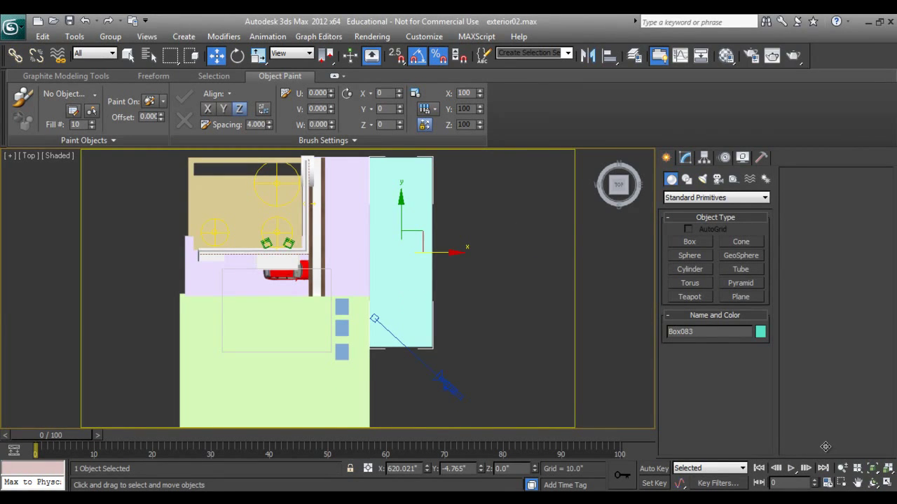
# Change the unused material 14 - Default to a VRayMtl.
pyautogui.rightClick(372, 276)
pyautogui.click(387, 286)
pyautogui.press('m')
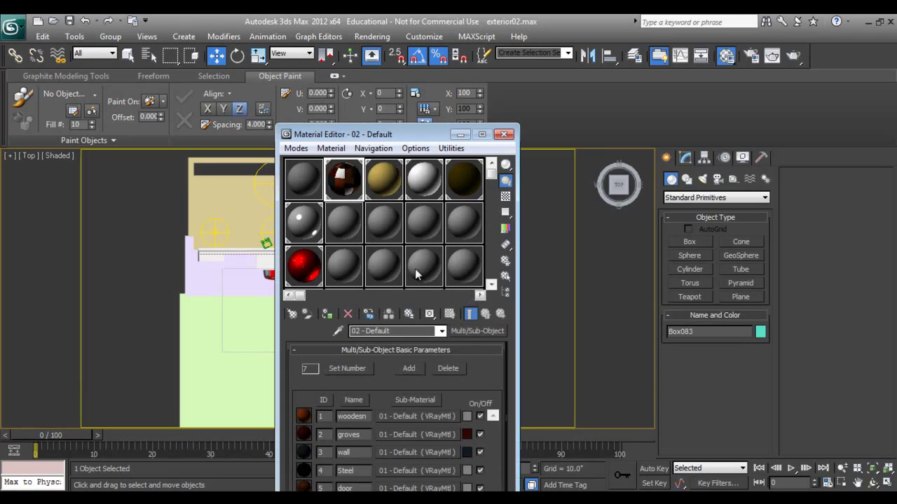
pyautogui.click(352, 274)
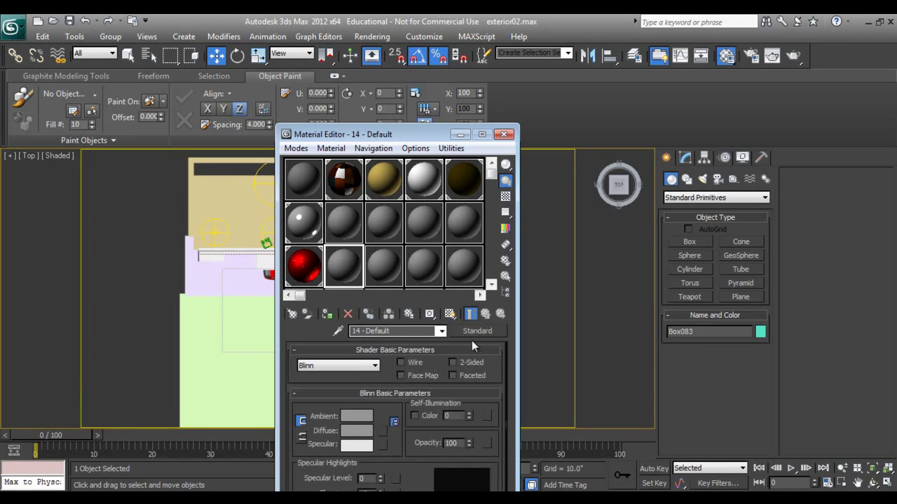
pyautogui.click(469, 331)
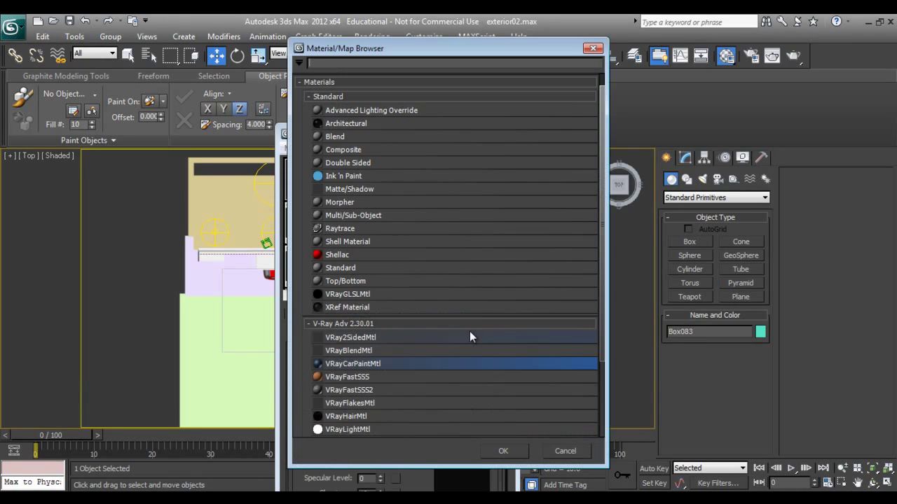
pyautogui.scroll(-1, 367, 401)
pyautogui.click(343, 410)
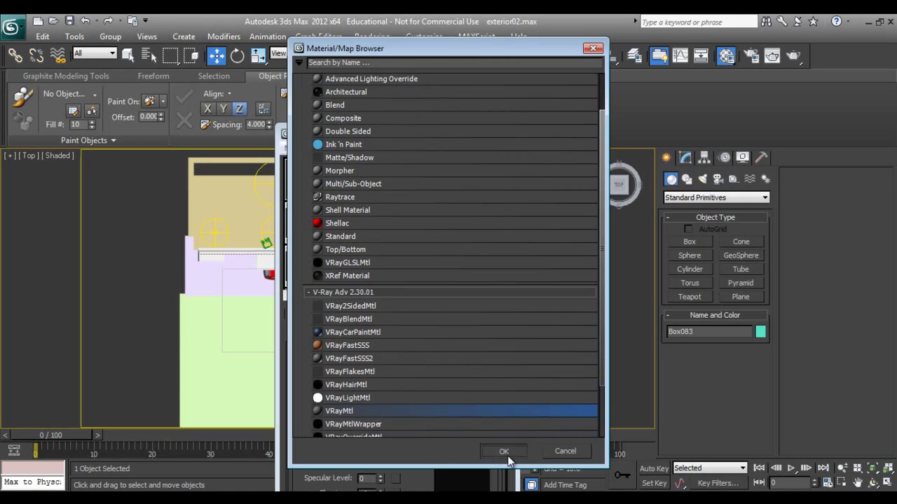
pyautogui.click(503, 451)
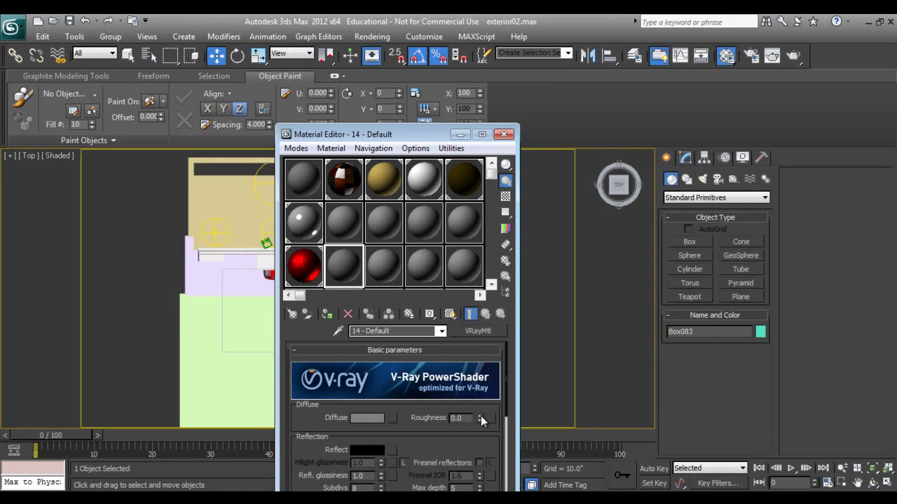
# Load stone07.jpg as the bitmap for the material's diffuse map.
pyautogui.click(394, 419)
pyautogui.click(329, 79)
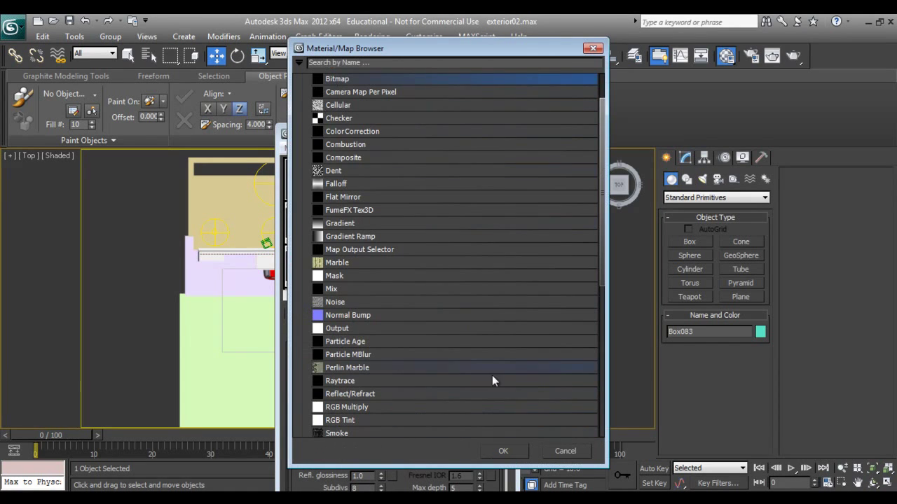
pyautogui.click(496, 449)
pyautogui.click(259, 119)
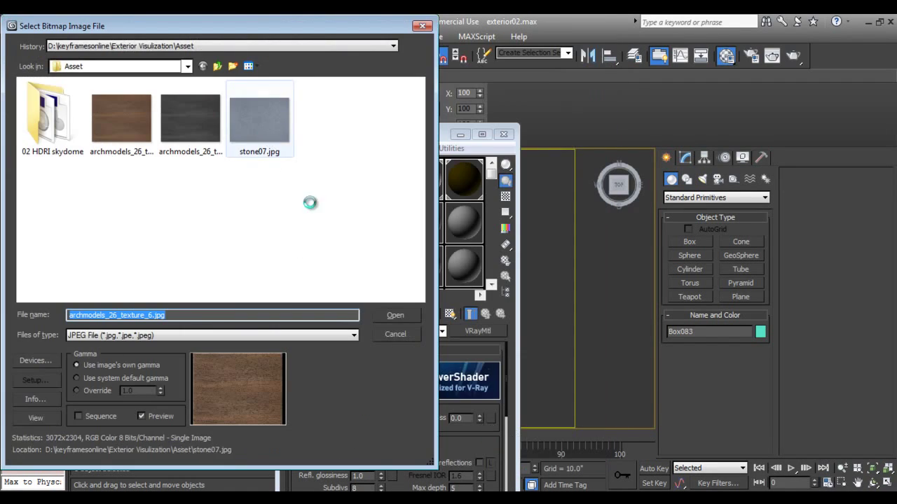
pyautogui.click(395, 315)
# Assign the stone material to the long box, show its map in the viewport and inspect the texture up close.
pyautogui.moveTo(367, 137); pyautogui.dragTo(725, 152)
pyautogui.click(684, 329)
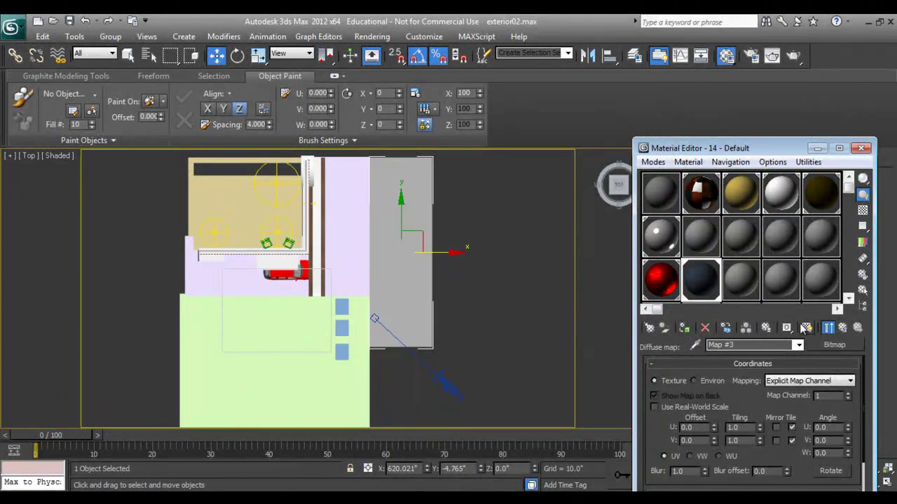
pyautogui.scroll(5, 424, 313)
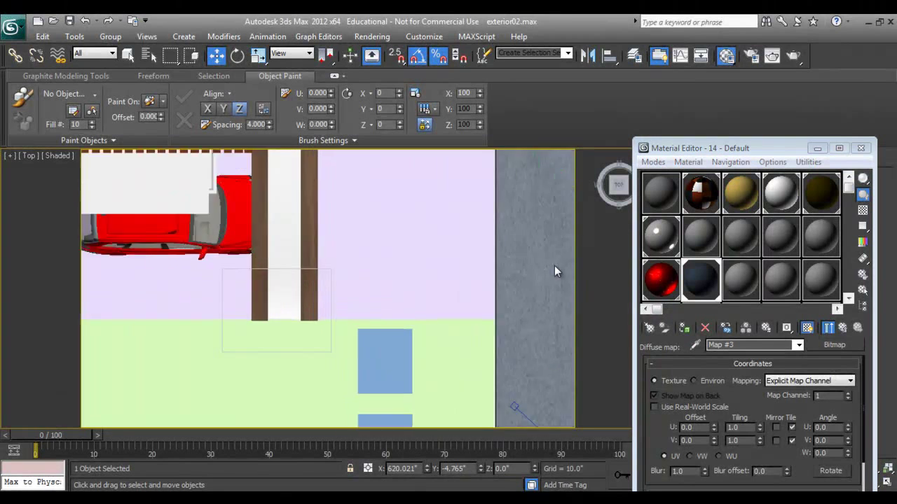
pyautogui.moveTo(467, 316); pyautogui.dragTo(211, 315, button='middle')
pyautogui.click(860, 147)
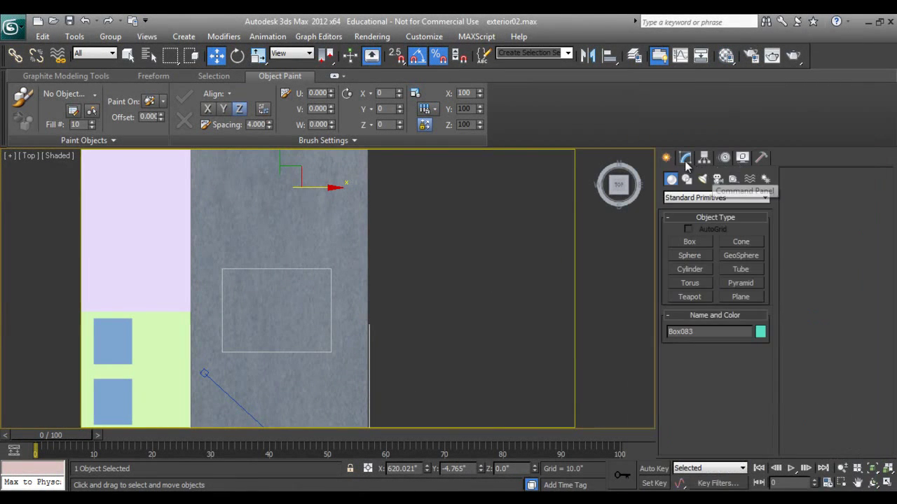
# Add a UVW Map modifier to the long box with a planar length of about 475" and check it through Camera001.
pyautogui.click(686, 157)
pyautogui.click(702, 194)
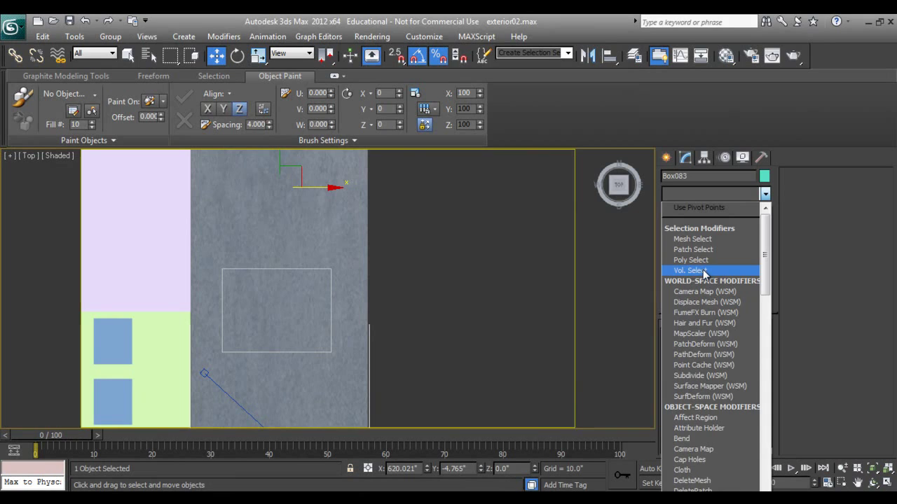
pyautogui.press('u')
pyautogui.press('u')
pyautogui.press('Return')
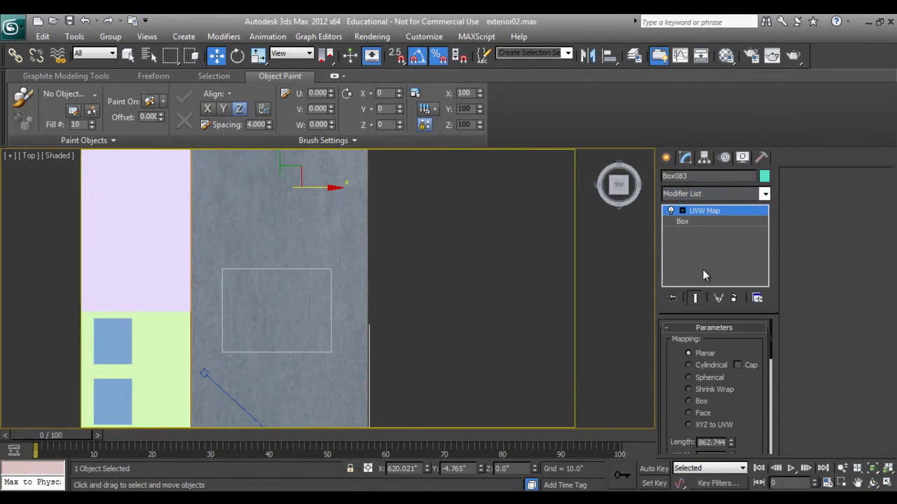
pyautogui.moveTo(733, 449); pyautogui.dragTo(732, 474)
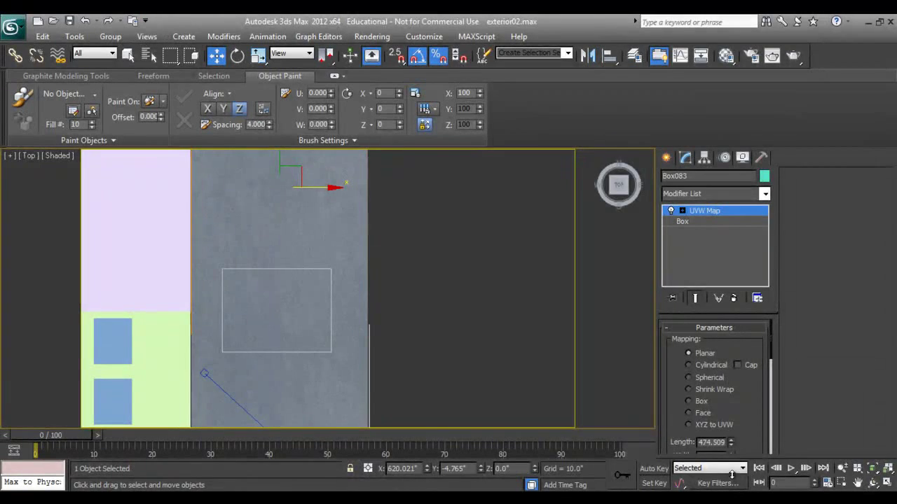
pyautogui.press('c')
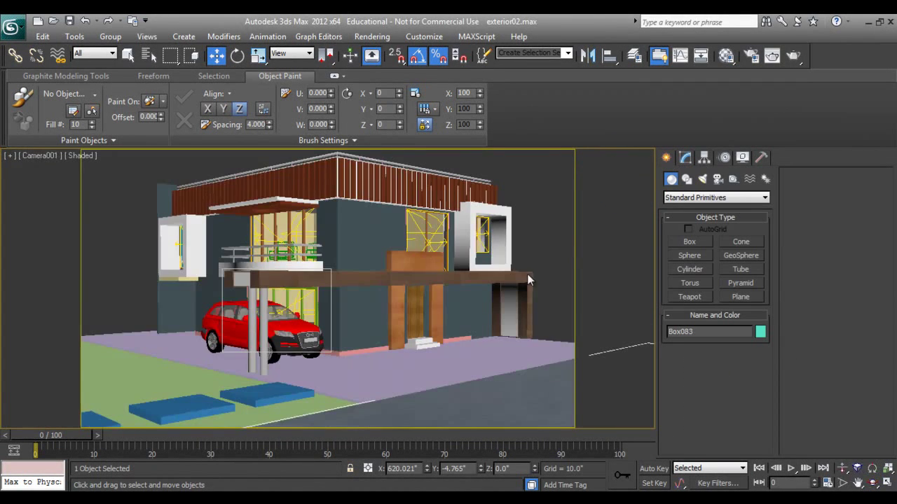
# Select the slab nearest the columns and examine an enlarged preview of the stone material.
pyautogui.click(283, 393)
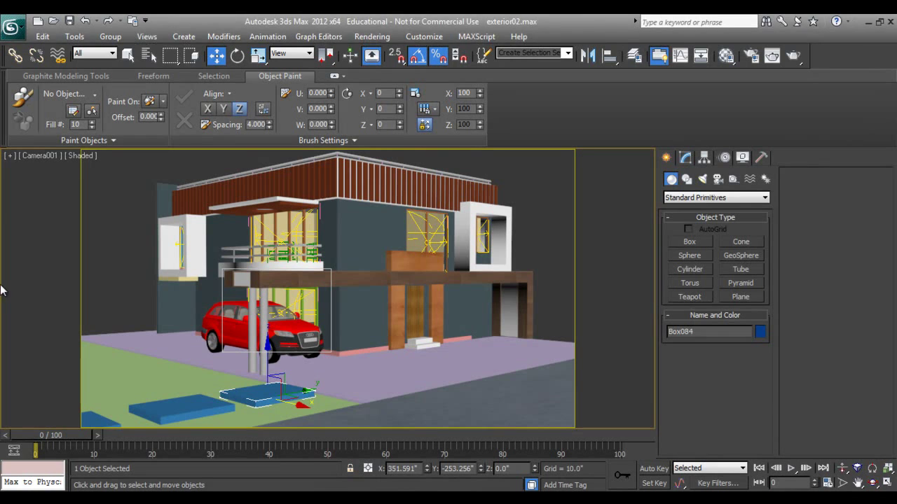
pyautogui.rightClick(284, 301)
pyautogui.press('Escape')
pyautogui.press('m')
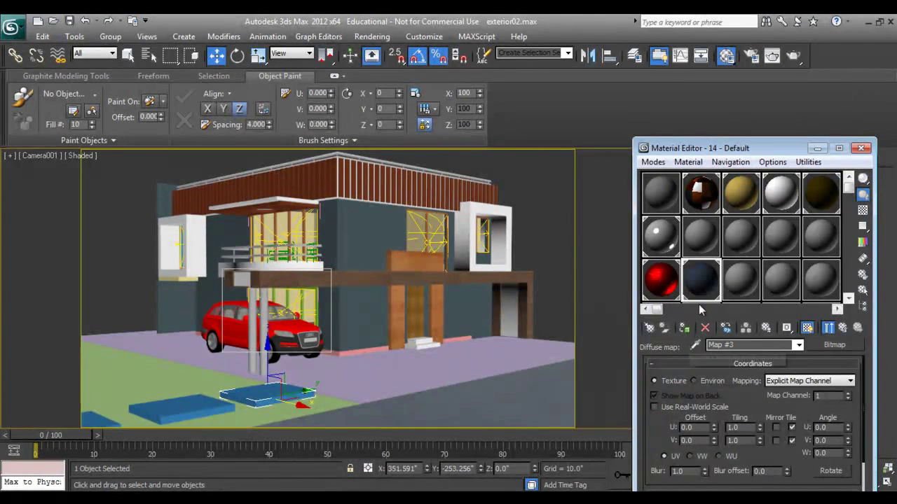
pyautogui.click(842, 328)
pyautogui.doubleClick(691, 282)
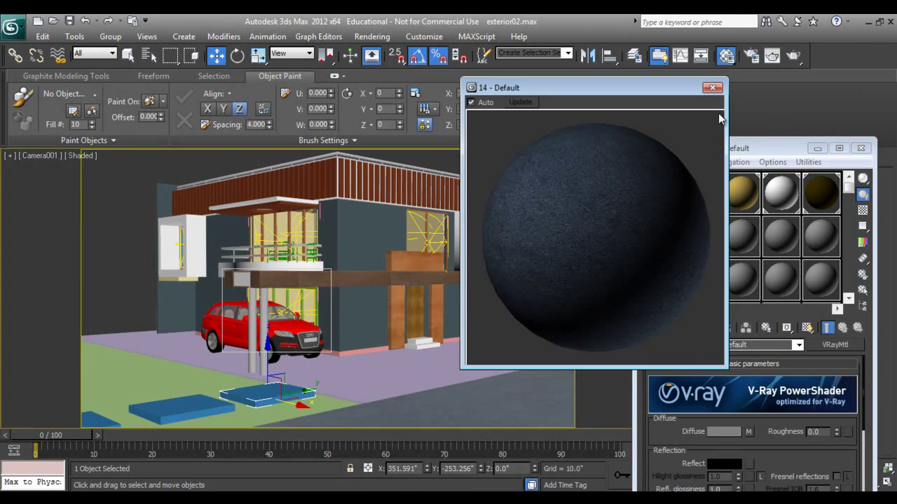
pyautogui.click(713, 87)
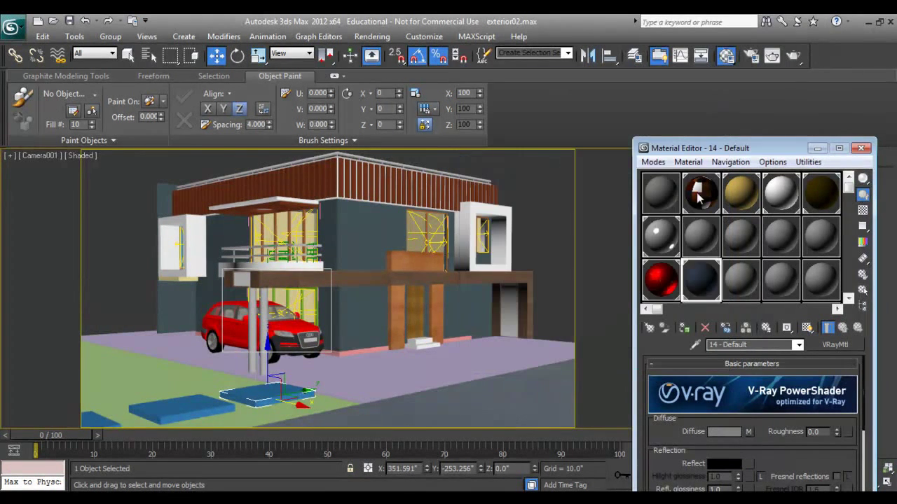
# Assign the stone material to all three slabs on the lawn and close the Material Editor.
pyautogui.click(685, 328)
pyautogui.click(211, 411)
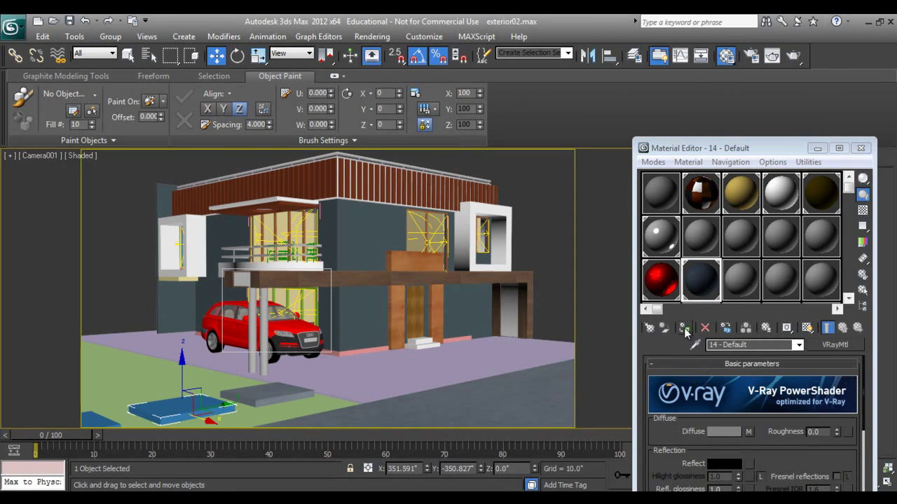
pyautogui.hotkey('ctrl', 'z')
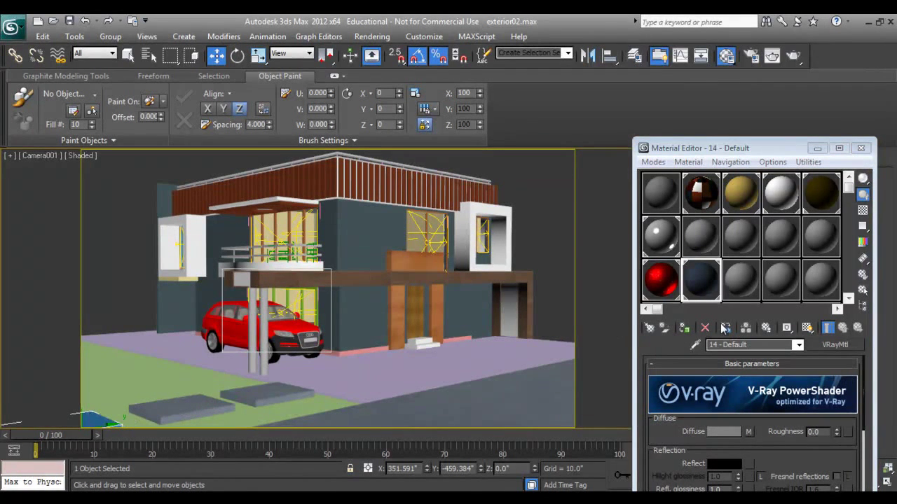
pyautogui.click(684, 329)
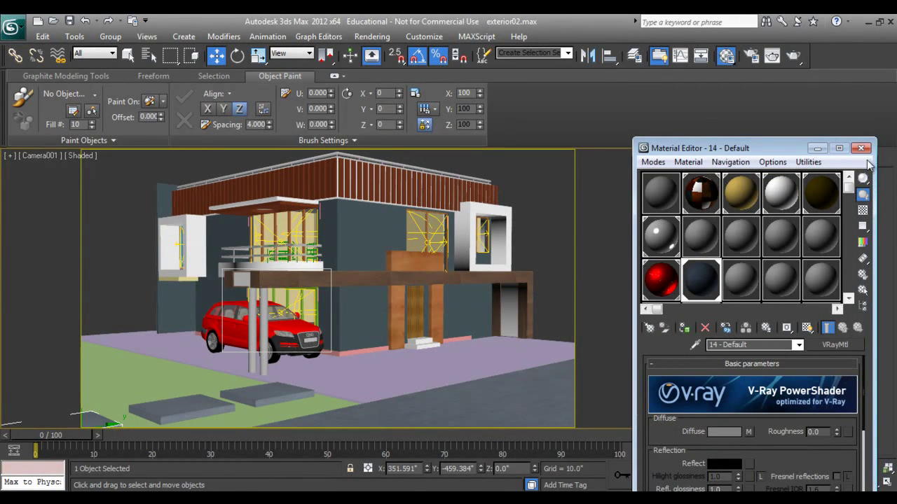
pyautogui.click(861, 147)
pyautogui.rightClick(458, 365)
pyautogui.click(466, 309)
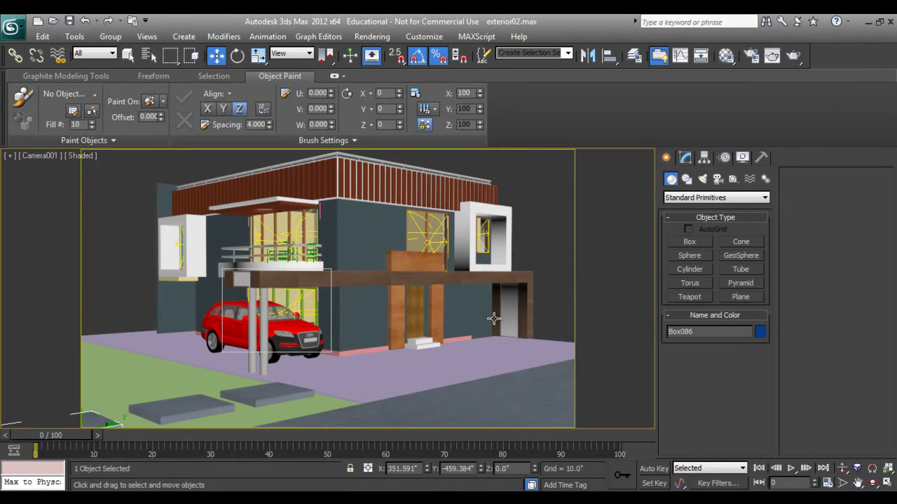
# Lower the long stone-textured box beside the paving to about -6.6" in Z in the Left view and check it through Camera001.
pyautogui.click(412, 382)
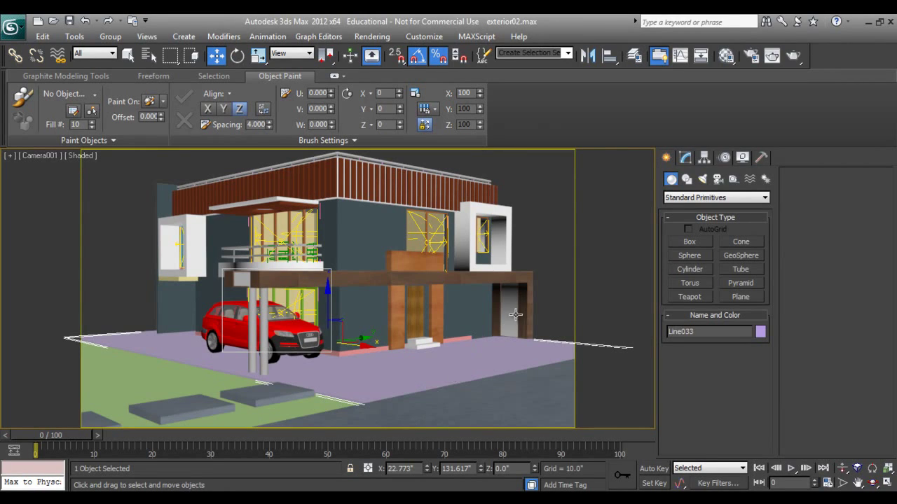
pyautogui.click(396, 421)
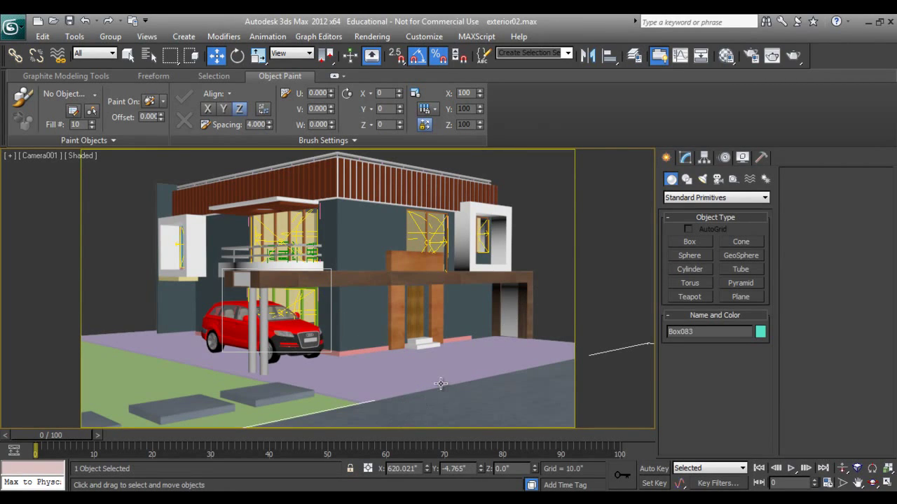
pyautogui.press('l')
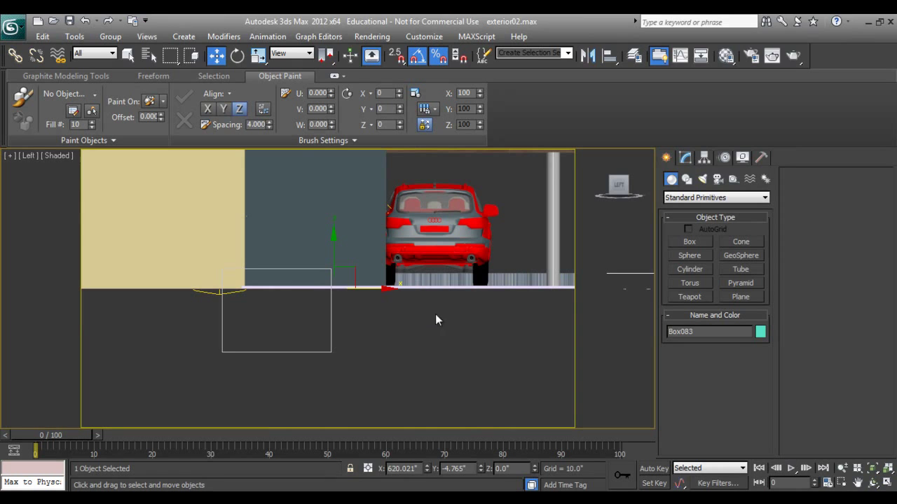
pyautogui.click(856, 483)
pyautogui.moveTo(551, 344); pyautogui.dragTo(292, 364)
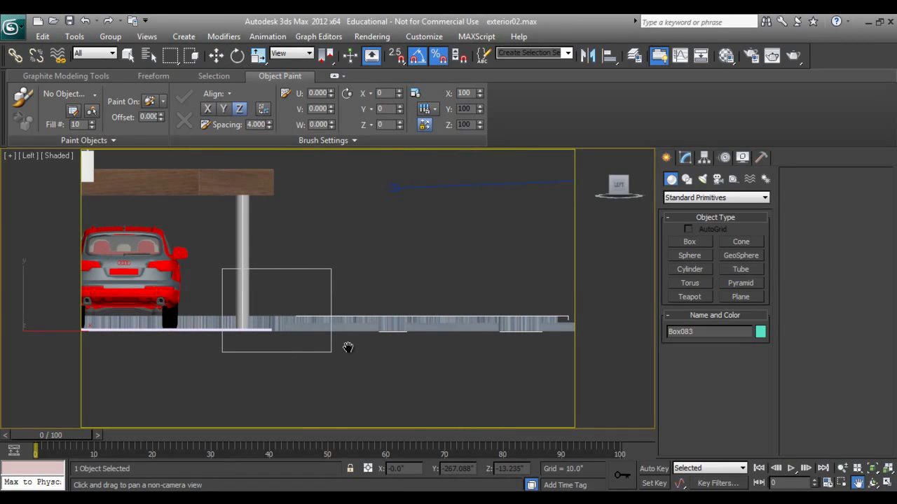
pyautogui.press('w')
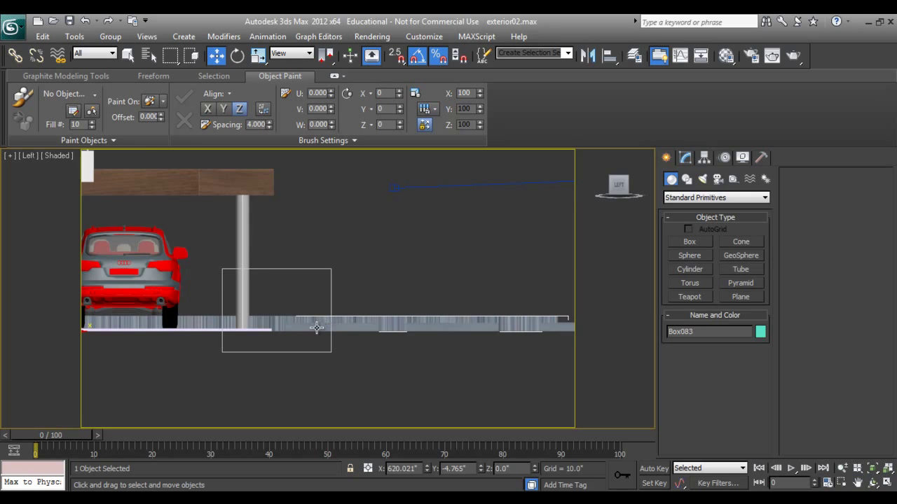
pyautogui.scroll(-2, 317, 328)
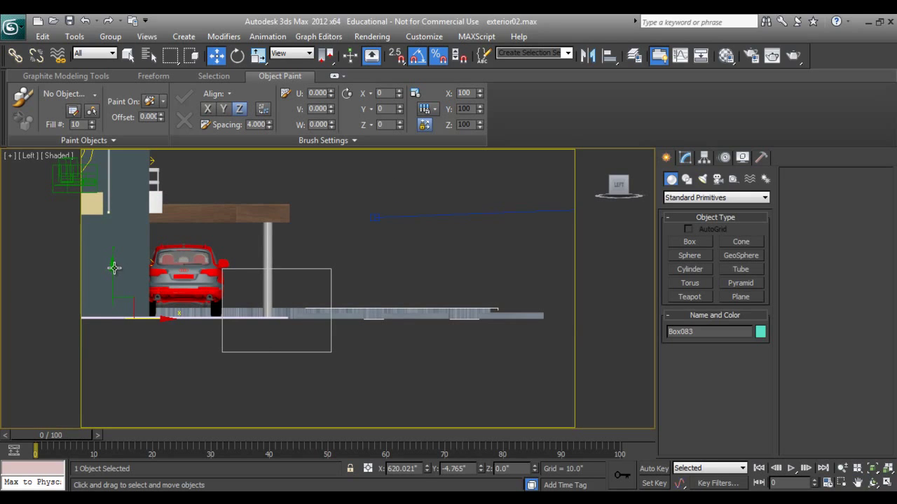
pyautogui.moveTo(112, 269); pyautogui.dragTo(114, 273)
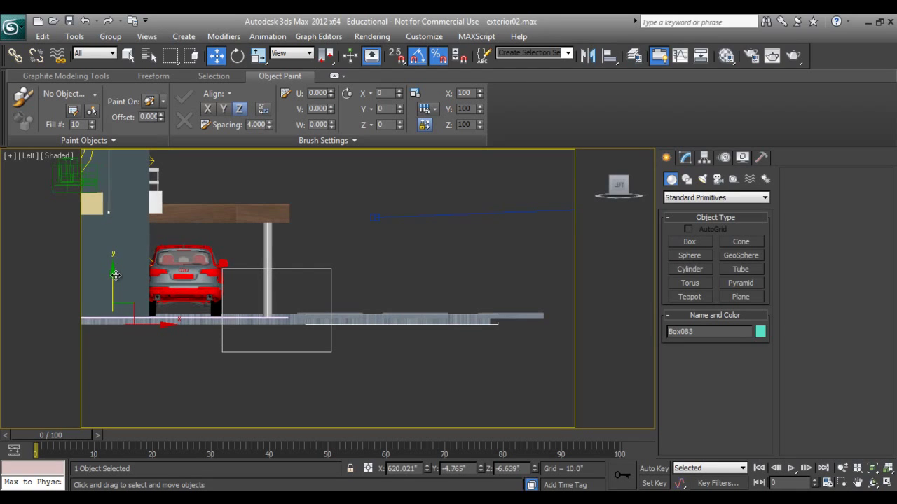
pyautogui.press('p')
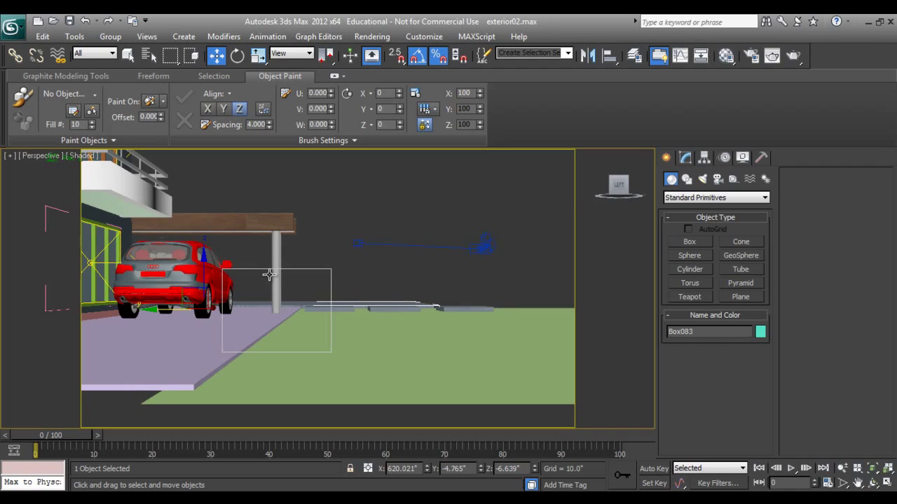
pyautogui.press('c')
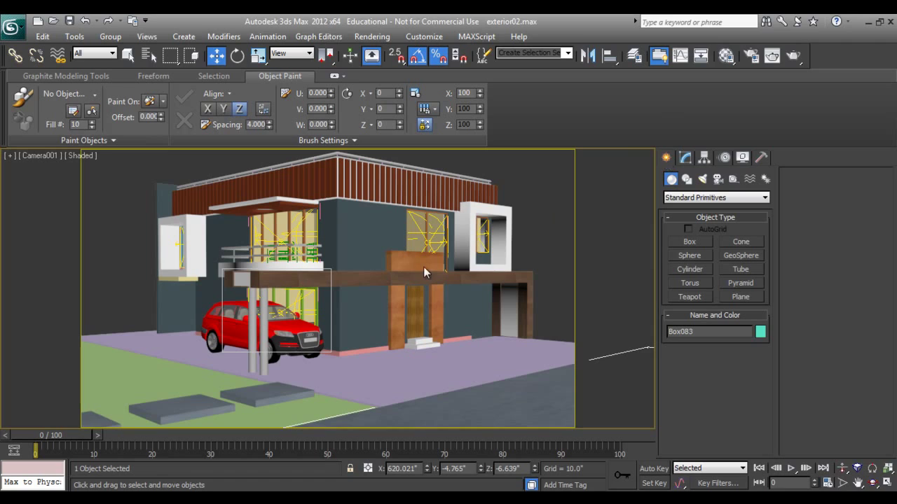
# Save the scene file with the Move tool active.
pyautogui.rightClick(491, 215)
pyautogui.click(511, 227)
pyautogui.click(69, 20)
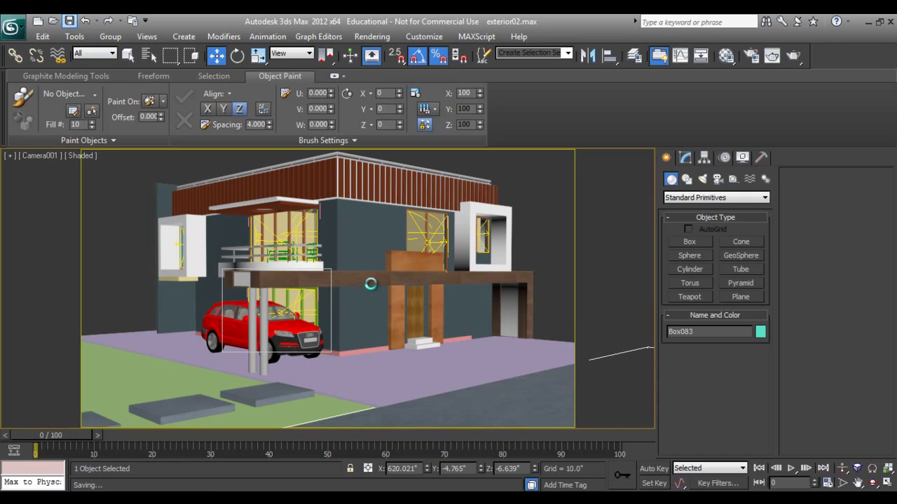
pyautogui.rightClick(408, 307)
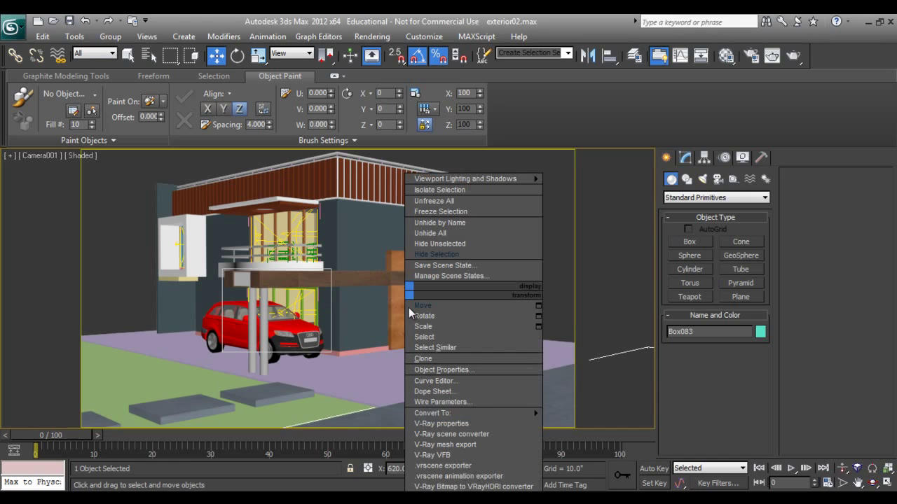
pyautogui.click(429, 306)
# Create a photometric Target Light aimed straight down in the Left wireframe view, with a target distance of about 53.5".
pyautogui.click(702, 179)
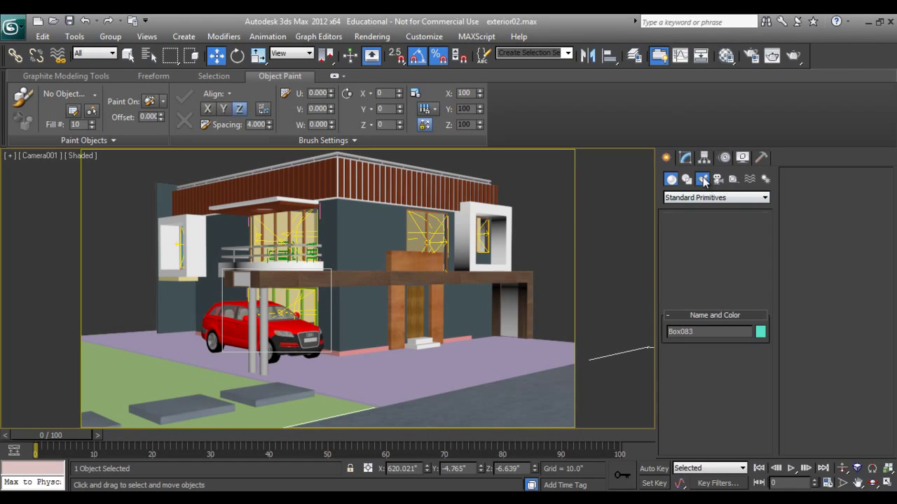
pyautogui.click(714, 201)
pyautogui.click(714, 200)
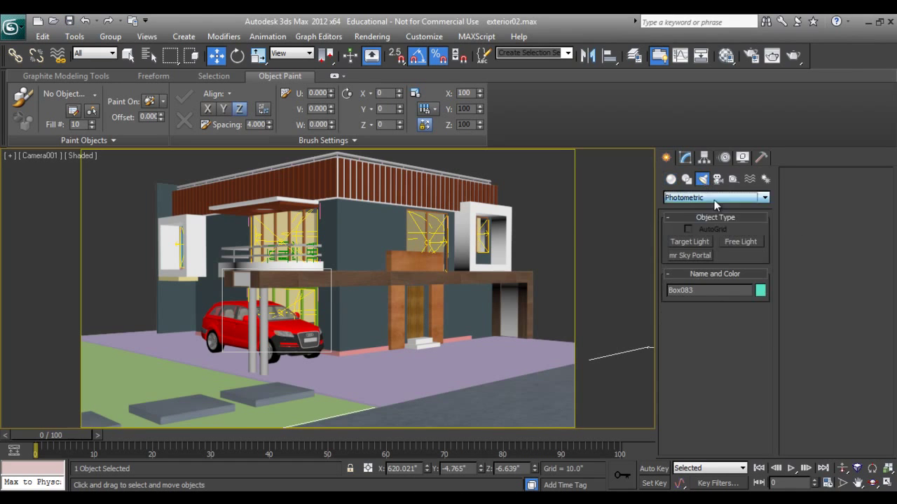
pyautogui.click(705, 242)
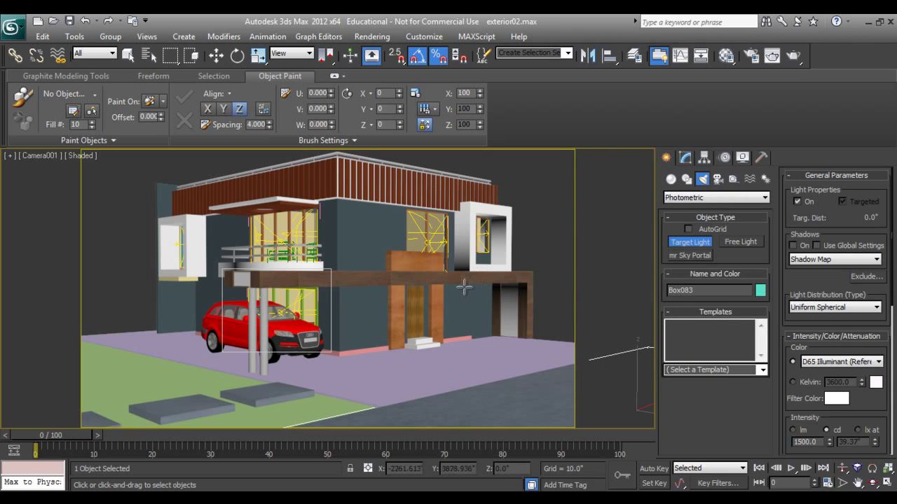
pyautogui.press('l')
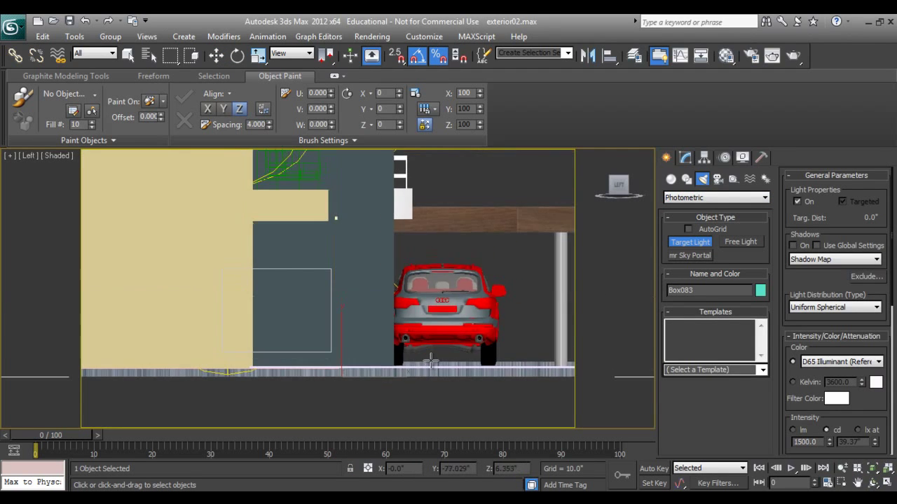
pyautogui.press('F3')
pyautogui.scroll(4, 367, 341)
pyautogui.scroll(-8, 270, 322)
pyautogui.moveTo(274, 317); pyautogui.dragTo(306, 324, button='middle')
pyautogui.scroll(5, 311, 314)
pyautogui.moveTo(330, 290); pyautogui.dragTo(440, 295, button='middle')
pyautogui.scroll(-1, 440, 295)
pyautogui.moveTo(346, 320); pyautogui.dragTo(442, 317, button='middle')
pyautogui.scroll(2, 372, 298)
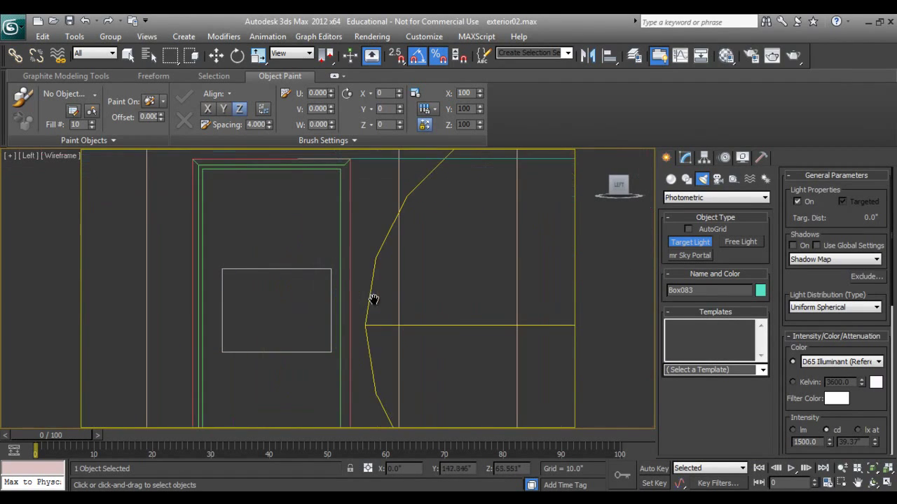
pyautogui.scroll(1, 367, 316)
pyautogui.moveTo(364, 226); pyautogui.dragTo(365, 412)
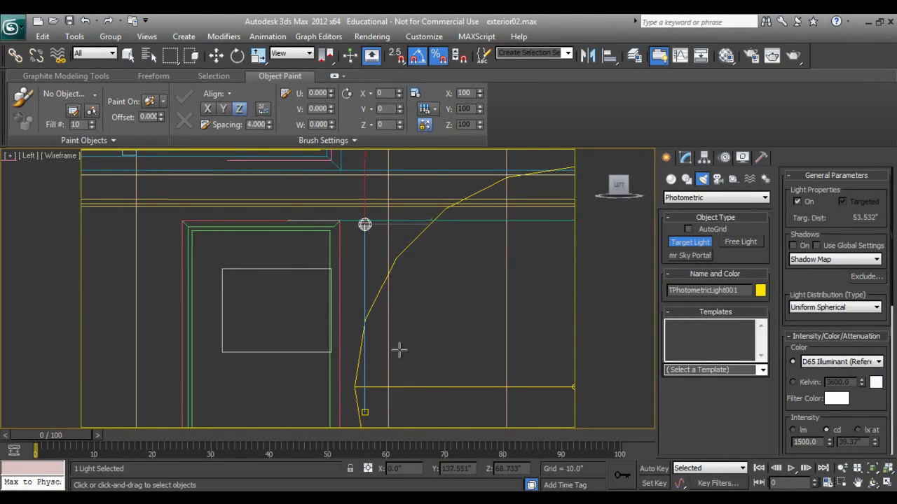
# Restrict selection to lights and move the target light with its target along X to just outside the entrance wall in the Top view.
pyautogui.press('t')
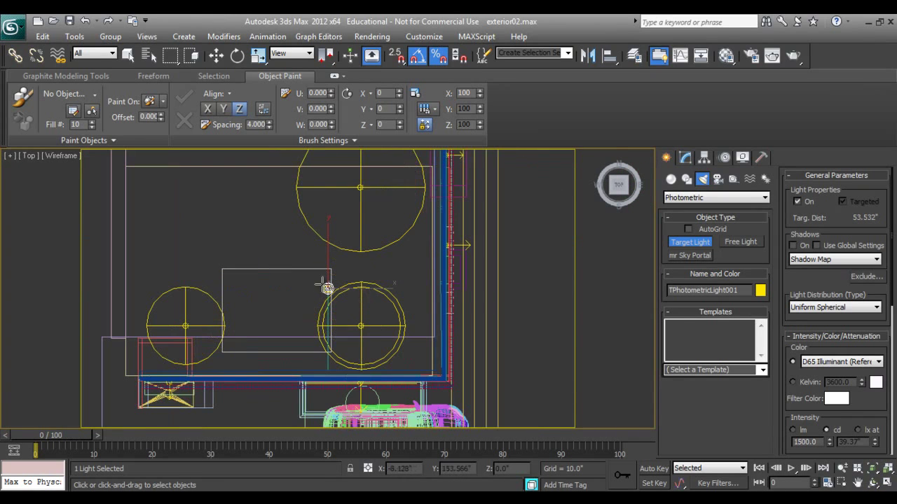
pyautogui.click(97, 55)
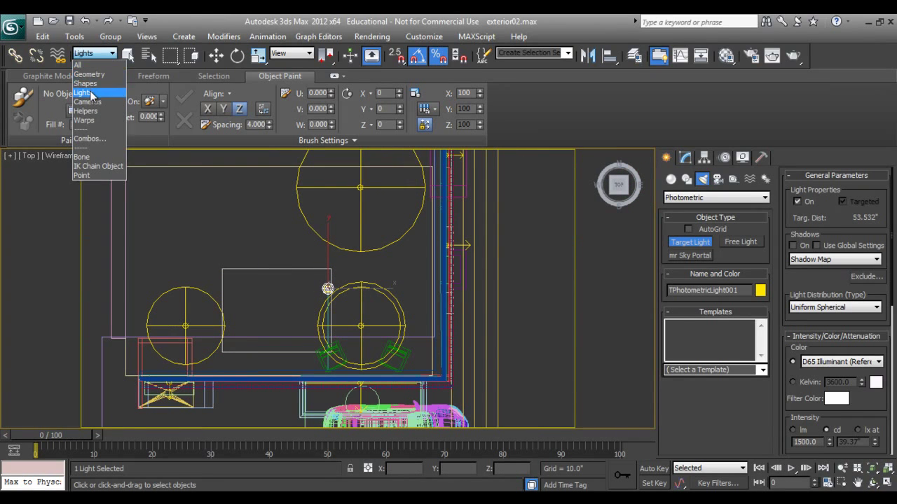
pyautogui.click(82, 74)
pyautogui.press('w')
pyautogui.moveTo(327, 287)
pyautogui.scroll(4, 327, 288)
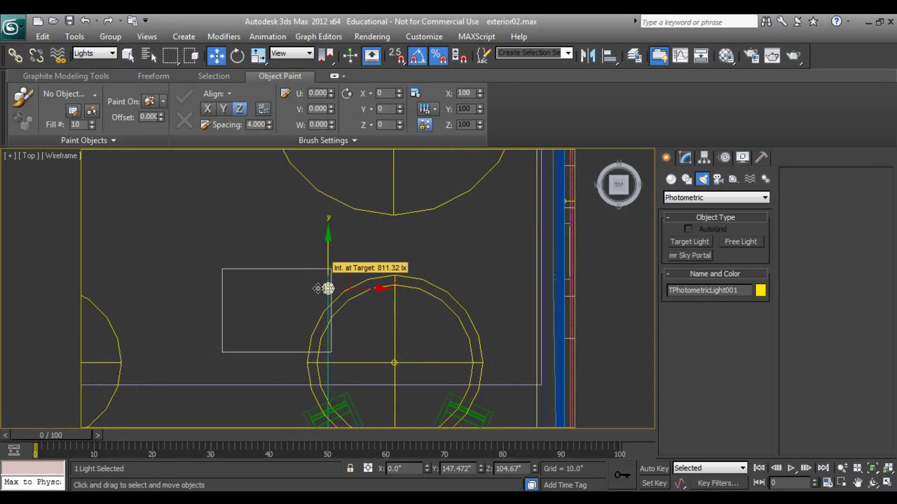
pyautogui.click(294, 244)
pyautogui.click(339, 297)
pyautogui.scroll(-4, 339, 297)
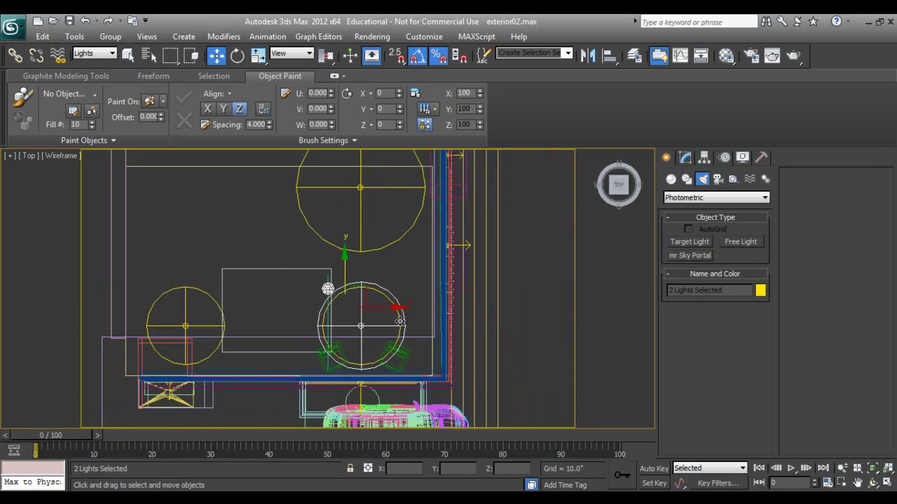
pyautogui.scroll(2, 339, 297)
pyautogui.click(404, 324)
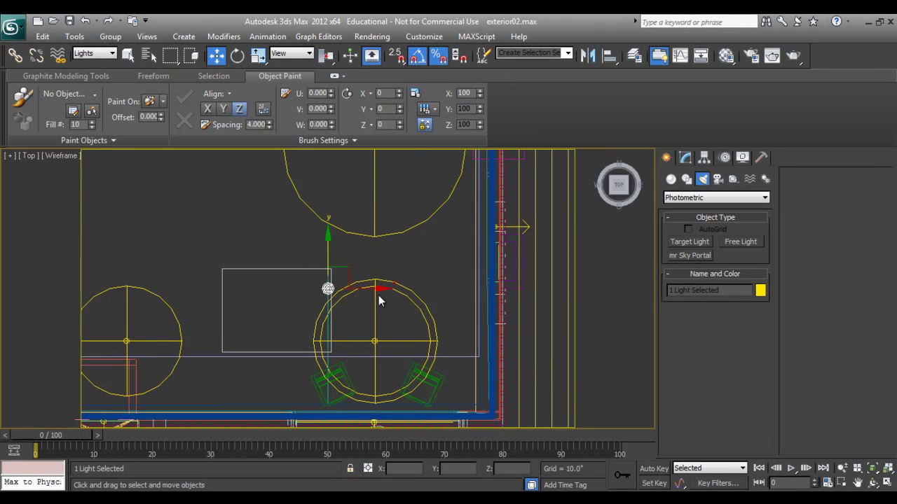
pyautogui.moveTo(377, 289); pyautogui.dragTo(558, 290)
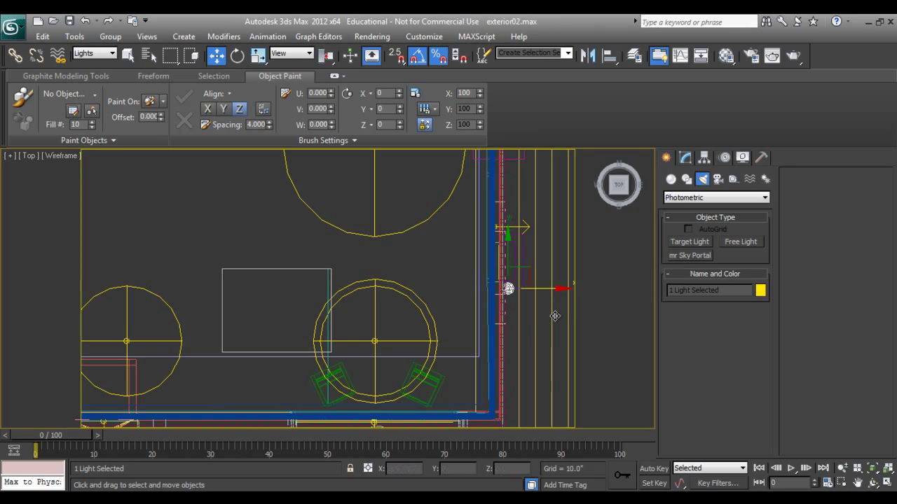
# Move the light and its target about -23.5" along Y in the shaded Perspective view, in front of the wooden column beside the door.
pyautogui.press('p')
pyautogui.press('z')
pyautogui.keyDown('alt'); pyautogui.moveTo(421, 358); pyautogui.dragTo(386, 294, button='middle'); pyautogui.keyUp('alt')
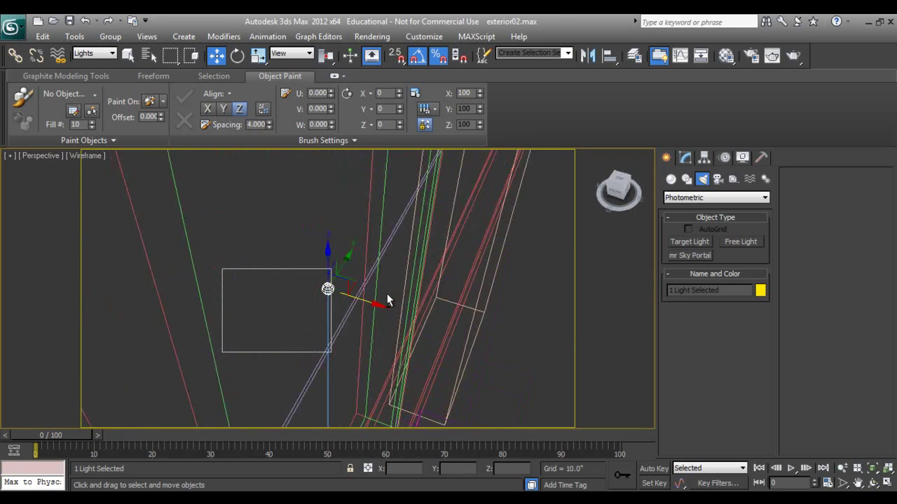
pyautogui.press('F3')
pyautogui.keyDown('alt'); pyautogui.moveTo(393, 332); pyautogui.dragTo(339, 338, button='middle'); pyautogui.keyUp('alt')
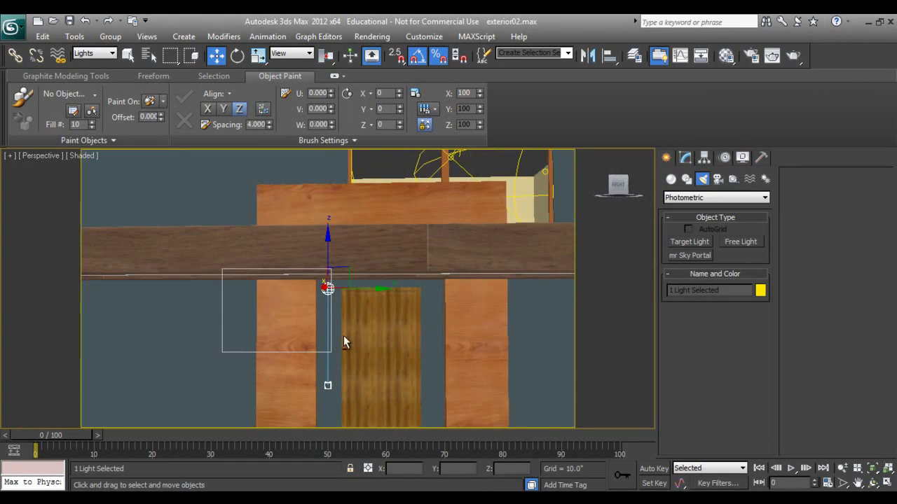
pyautogui.moveTo(336, 290); pyautogui.dragTo(323, 290)
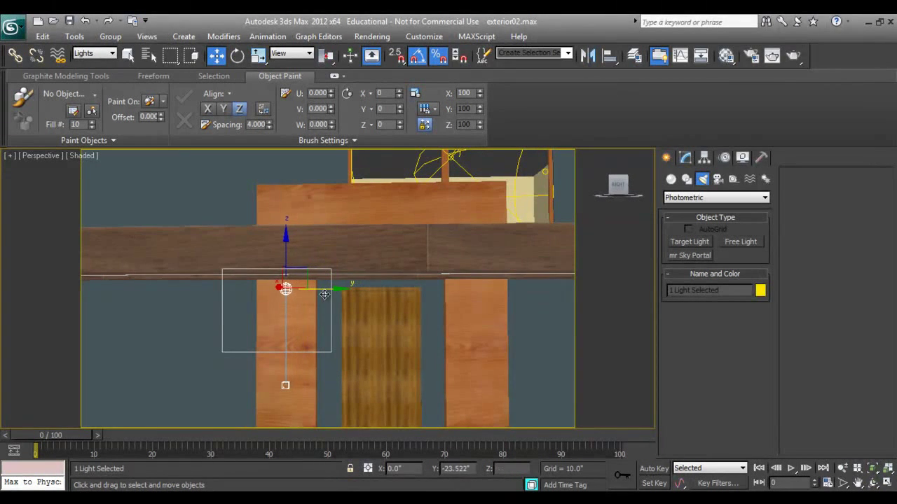
pyautogui.keyDown('alt'); pyautogui.moveTo(241, 358); pyautogui.dragTo(316, 341, button='middle'); pyautogui.keyUp('alt')
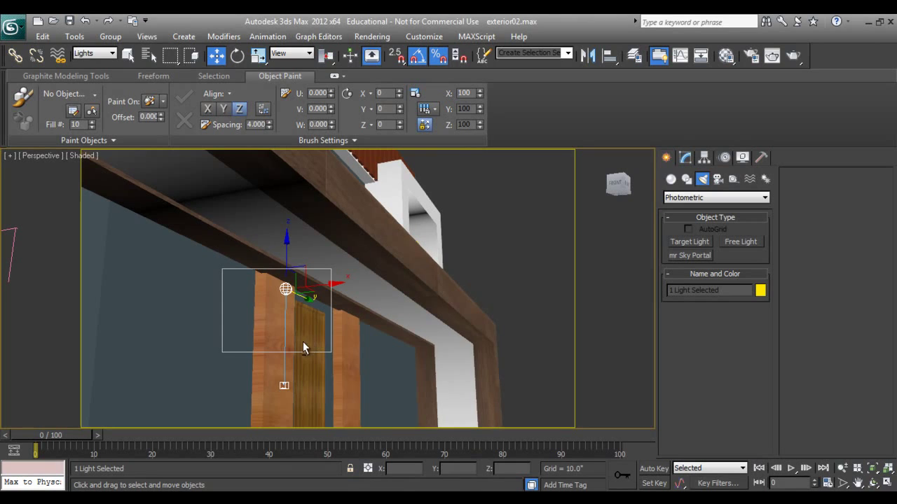
# Raise the light with its target to about 106.4" in Z under the canopy beam and nudge the target along X.
pyautogui.scroll(2, 291, 300)
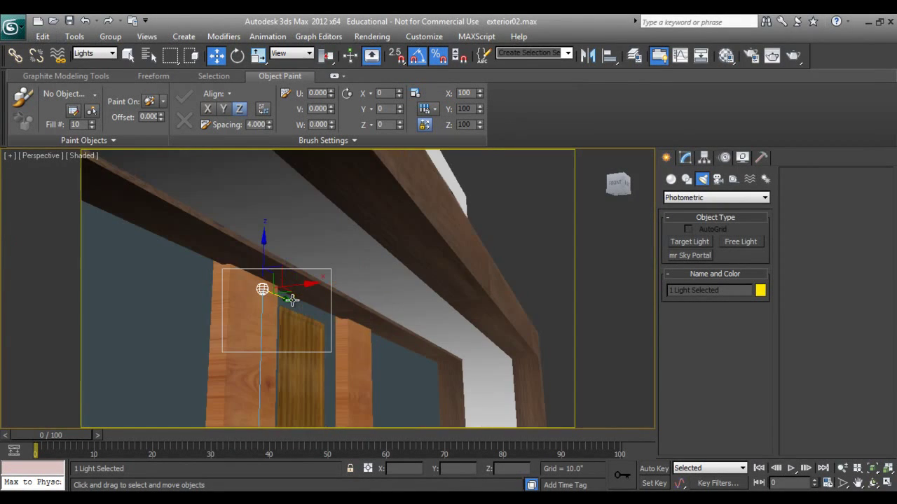
pyautogui.moveTo(295, 295); pyautogui.dragTo(310, 282, button='middle')
pyautogui.moveTo(280, 245)
pyautogui.mouseDown()
pyautogui.moveTo(282, 231)
pyautogui.moveTo(284, 239)
pyautogui.mouseUp()
pyautogui.keyDown('alt'); pyautogui.moveTo(350, 402); pyautogui.dragTo(318, 354, button='middle'); pyautogui.keyUp('alt')
pyautogui.click(267, 350)
pyautogui.moveTo(318, 353)
pyautogui.mouseDown()
pyautogui.moveTo(307, 353)
pyautogui.moveTo(319, 350)
pyautogui.mouseUp()
pyautogui.click(270, 195)
# Set the target light's distribution type to Photometric Web.
pyautogui.click(685, 161)
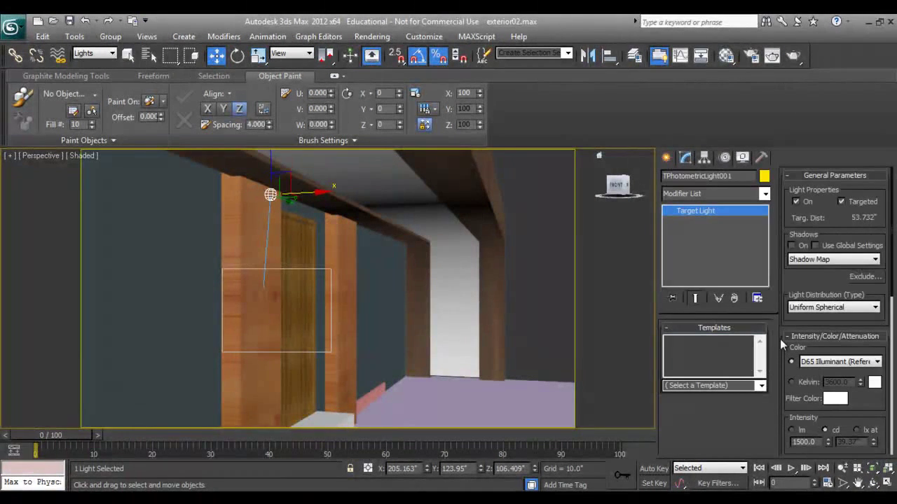
pyautogui.click(824, 311)
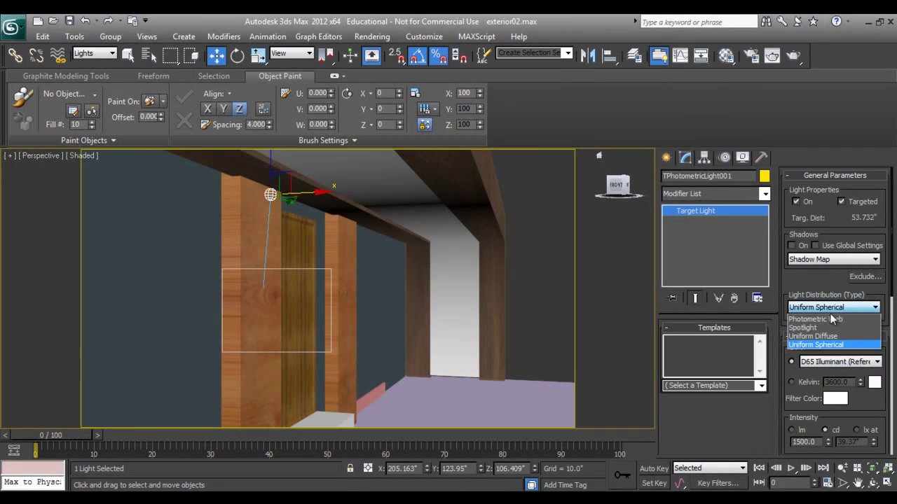
pyautogui.click(821, 318)
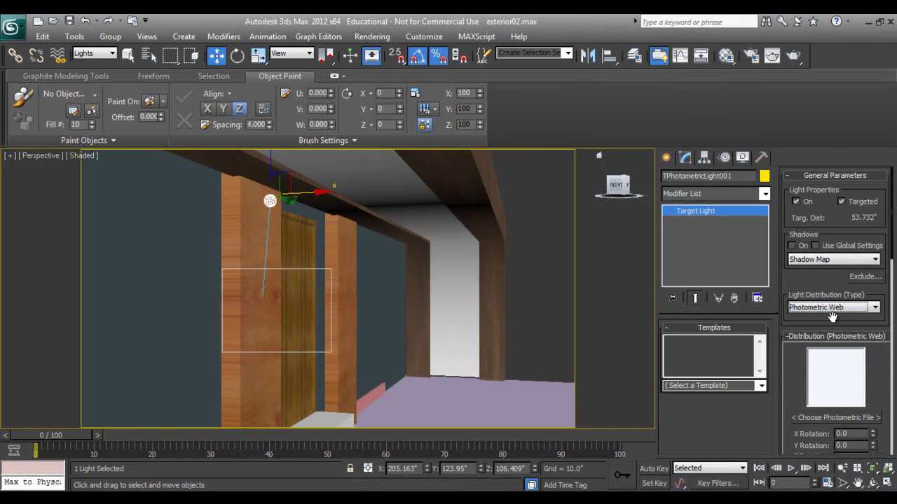
# Load the 1589835-nice photometric file into the target light and enable dimming at 1% of its intensity.
pyautogui.click(840, 421)
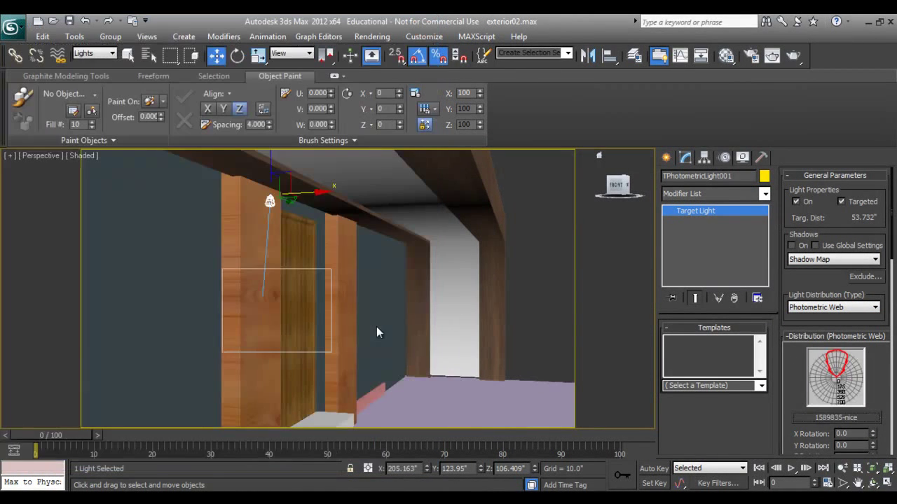
pyautogui.scroll(-5, 813, 389)
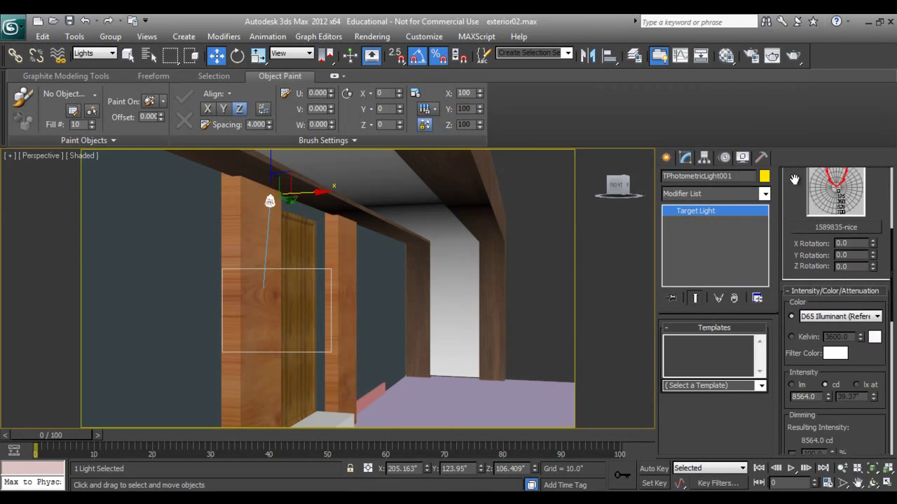
pyautogui.scroll(-4, 843, 409)
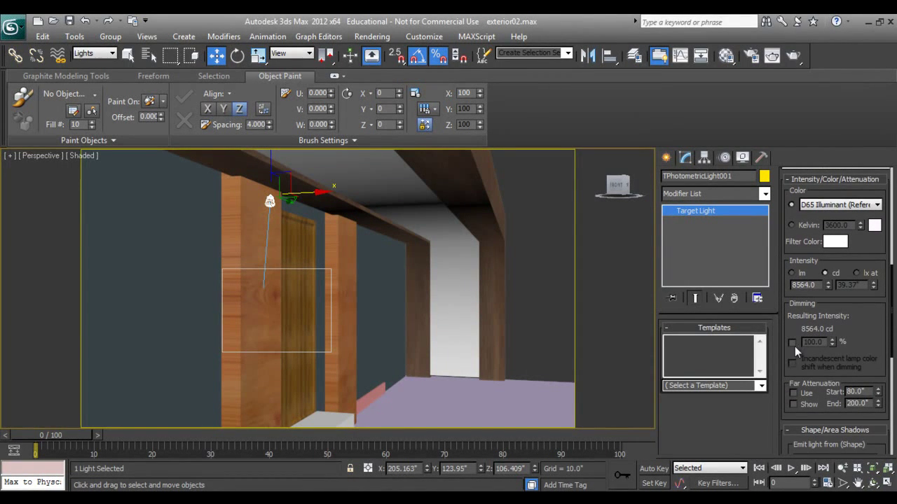
pyautogui.click(793, 343)
pyautogui.doubleClick(824, 342)
pyautogui.write('1')
pyautogui.press('Return')
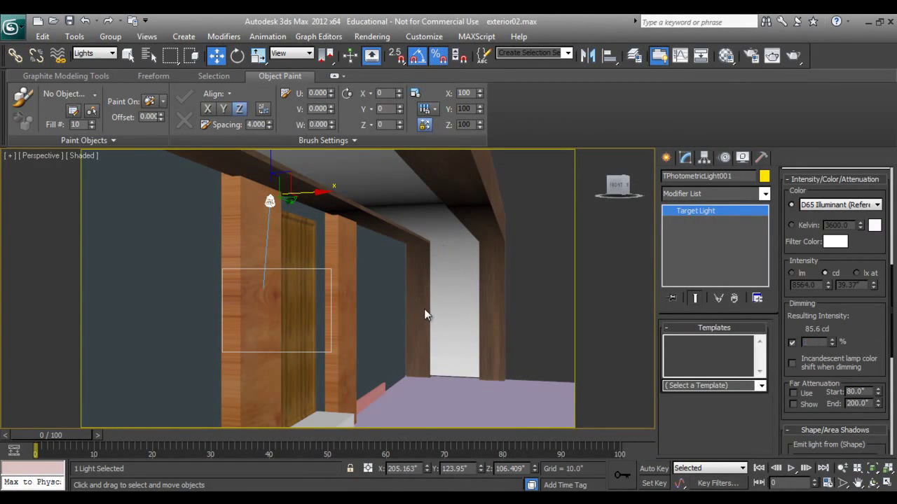
# Test-render only a region around the lit wooden column and the door in the Perspective view, then dismiss the render.
pyautogui.click(872, 483)
pyautogui.moveTo(324, 275); pyautogui.dragTo(310, 272)
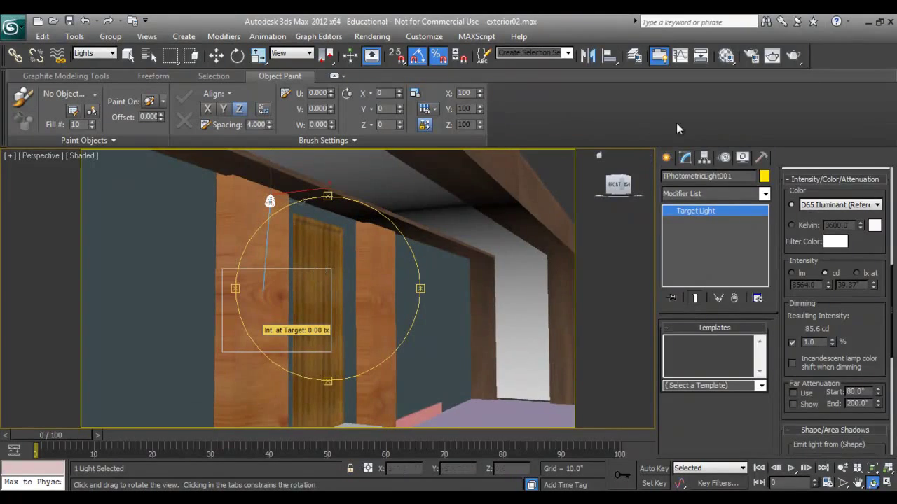
pyautogui.click(772, 56)
pyautogui.click(404, 111)
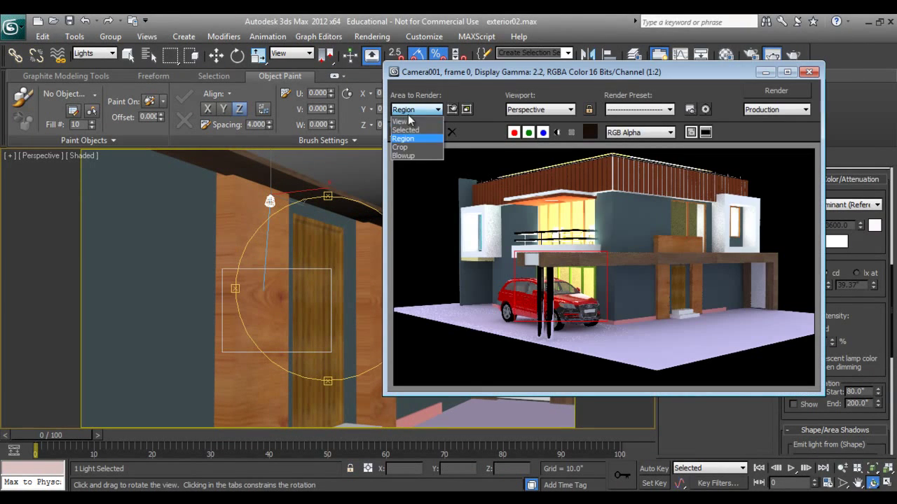
pyautogui.click(404, 139)
pyautogui.moveTo(278, 296); pyautogui.dragTo(272, 204)
pyautogui.moveTo(273, 260); pyautogui.dragTo(210, 368)
pyautogui.hotkey('shift', 'q')
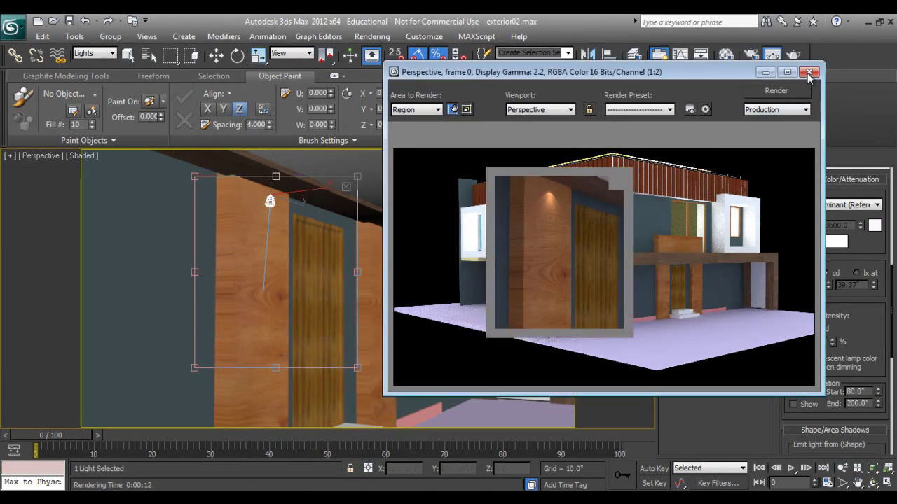
pyautogui.click(808, 71)
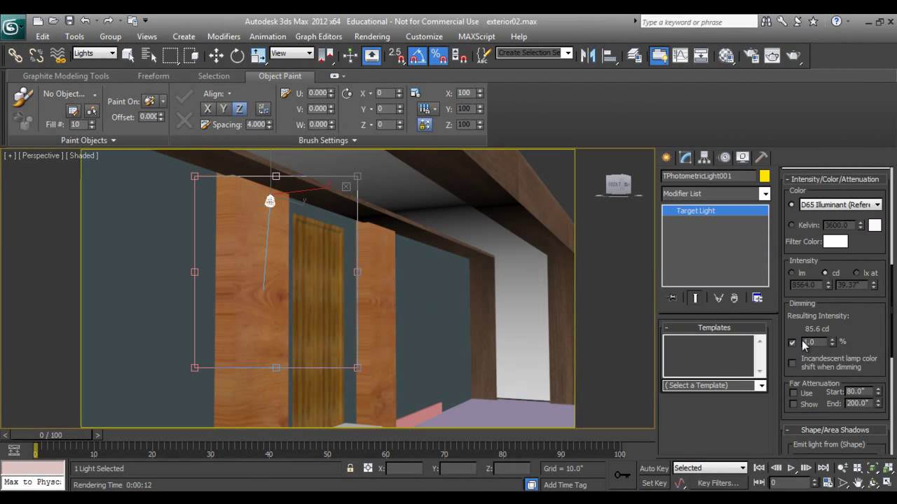
# Set the target light's dimming to 2%.
pyautogui.press('w')
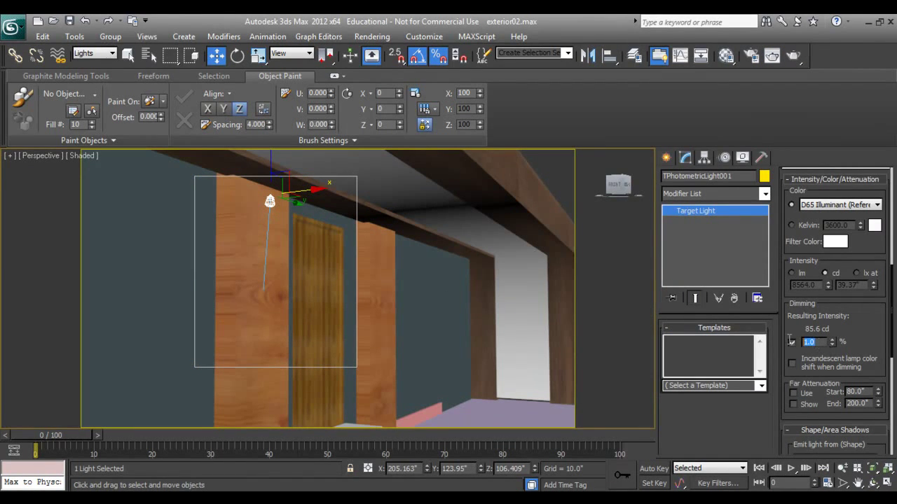
pyautogui.write('2')
pyautogui.press('Return')
# Copy the photometric light with its target to the other wooden column beside the entrance door.
pyautogui.click(668, 159)
pyautogui.moveTo(264, 255)
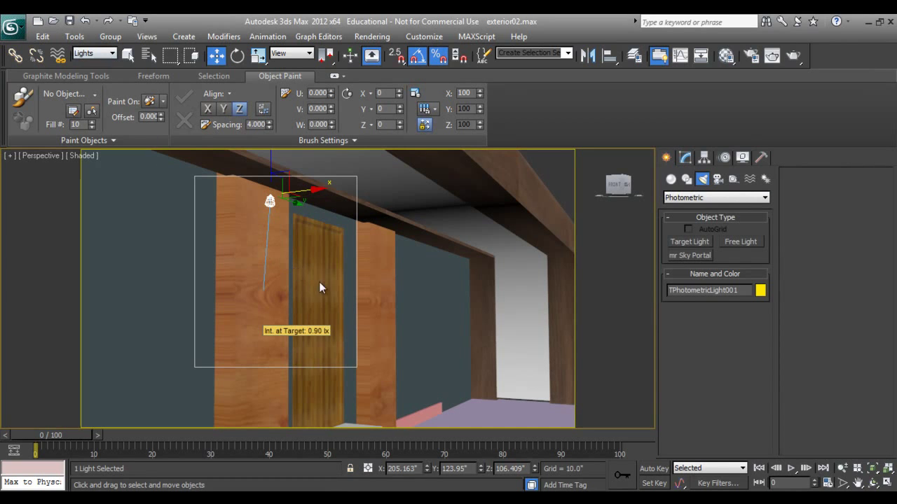
pyautogui.rightClick(348, 295)
pyautogui.click(396, 307)
# Match the Perspective view to Camera001 and render the full house view with both entrance lights.
pyautogui.press('c')
pyautogui.press('p')
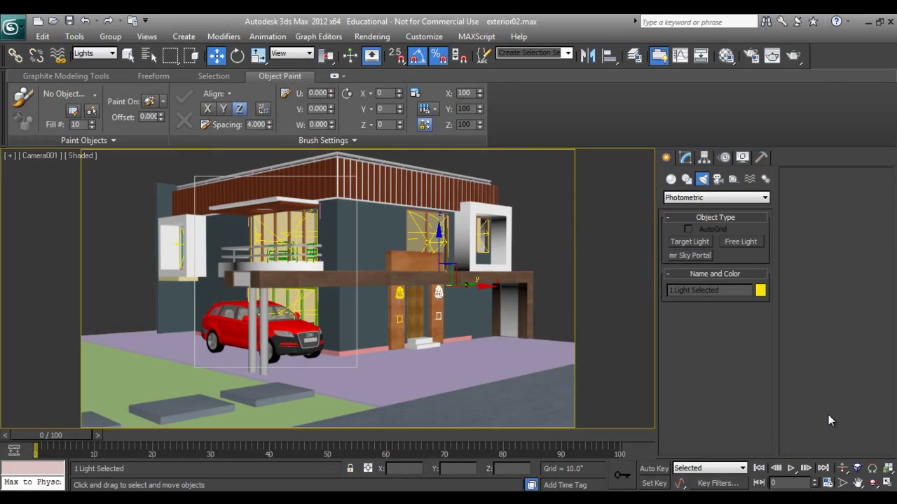
pyautogui.hotkey('shift', 'q')
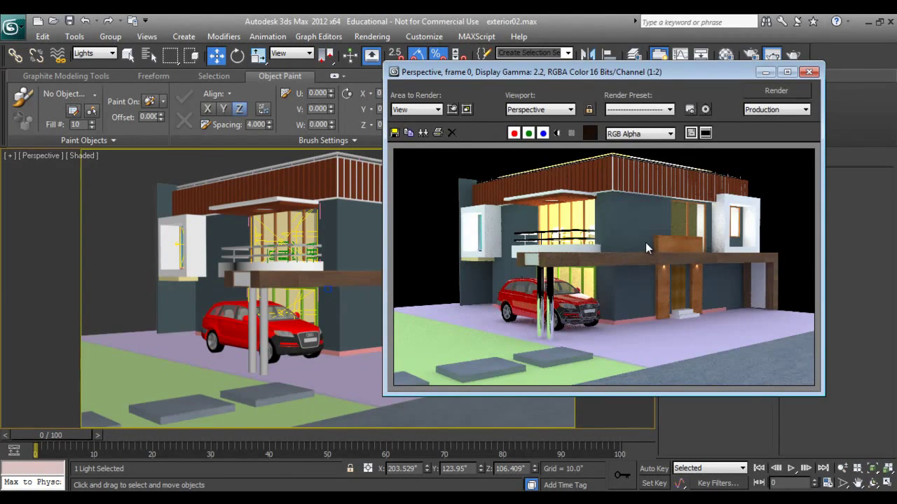